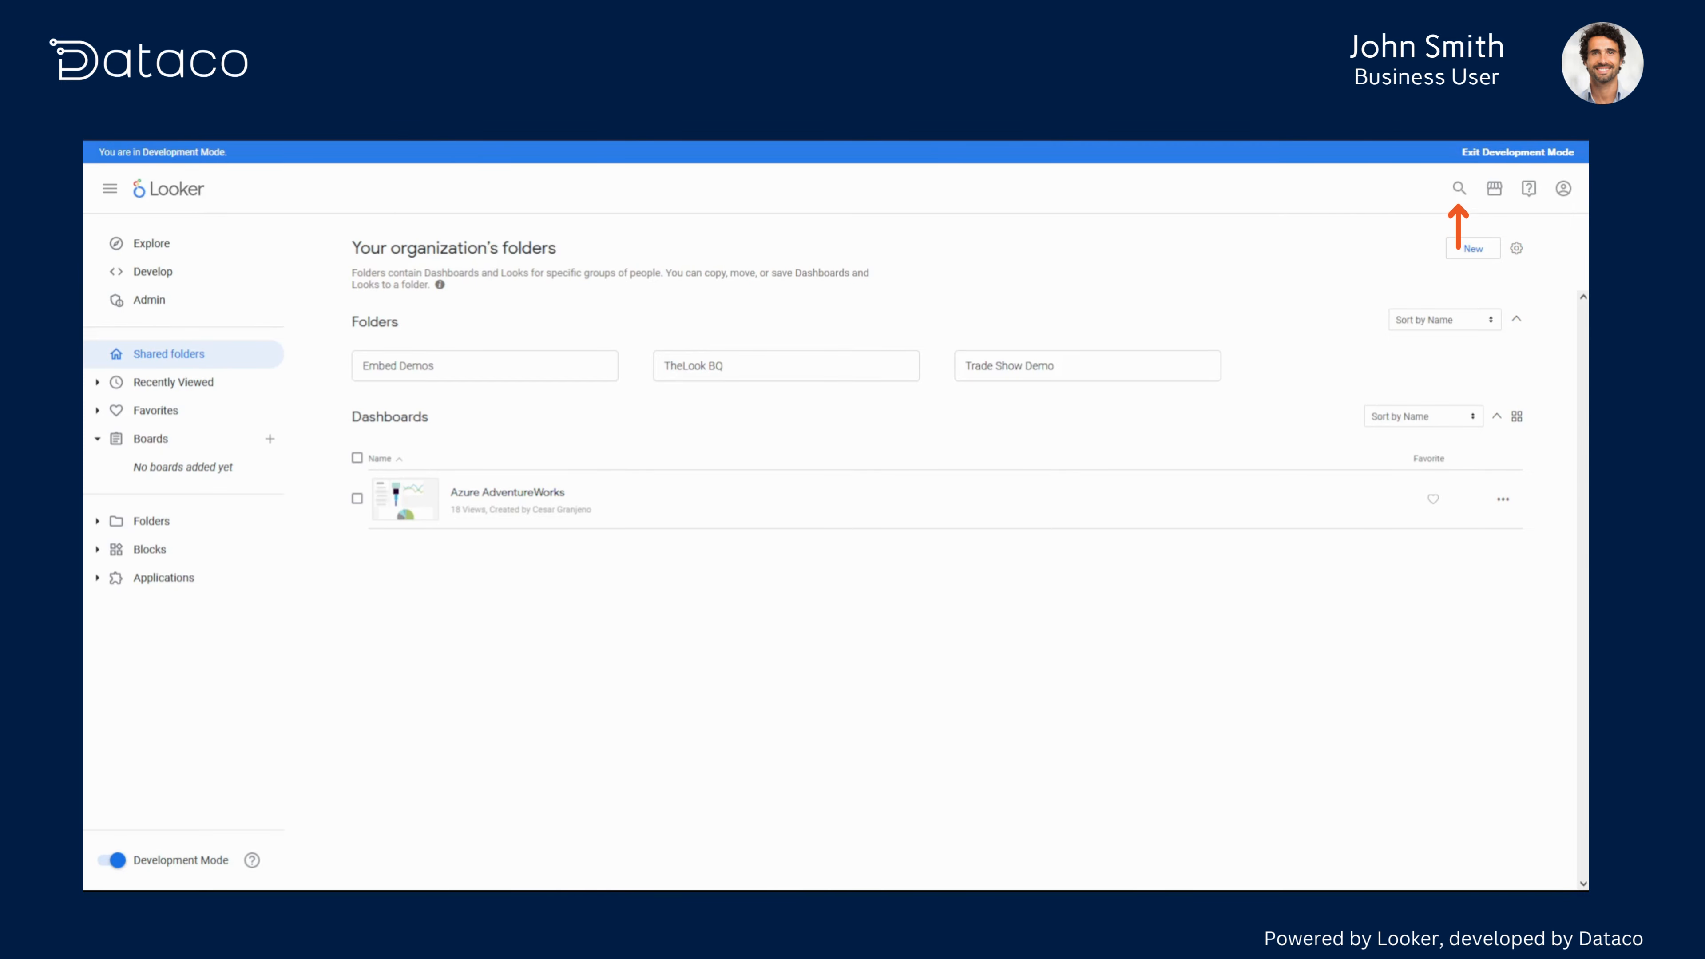
# - Search for "products explore" and open the Products Explore
pyautogui.click(1469, 191)
pyautogui.write('pro')
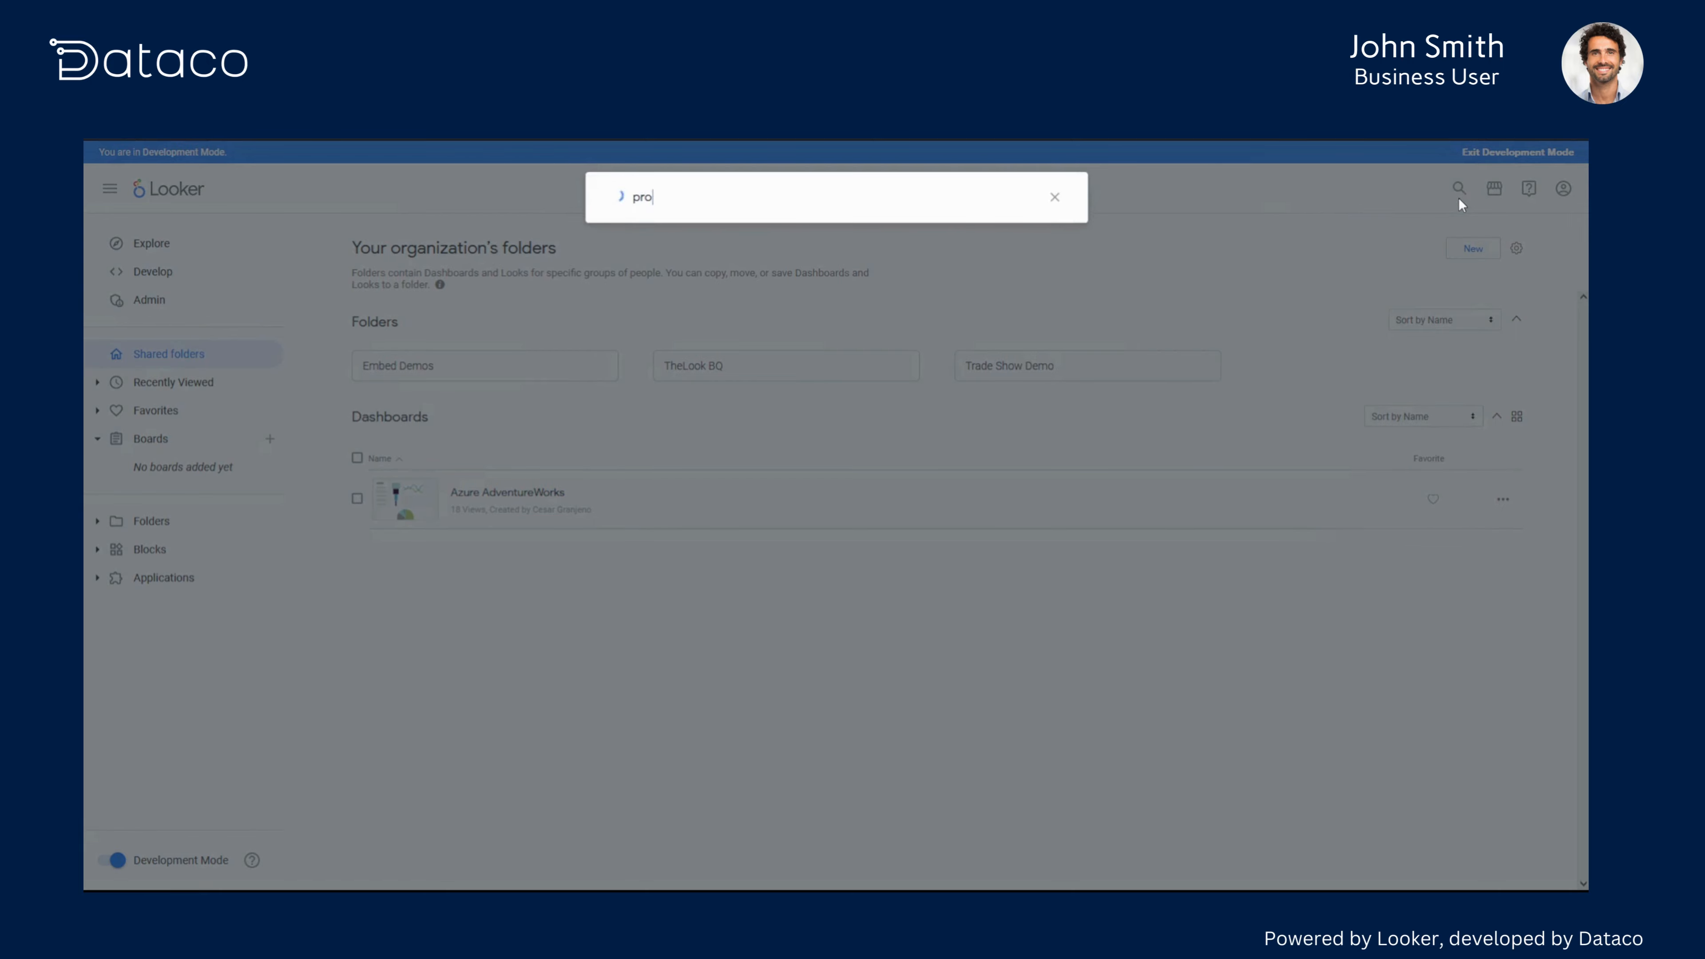
pyautogui.write('ducts explore')
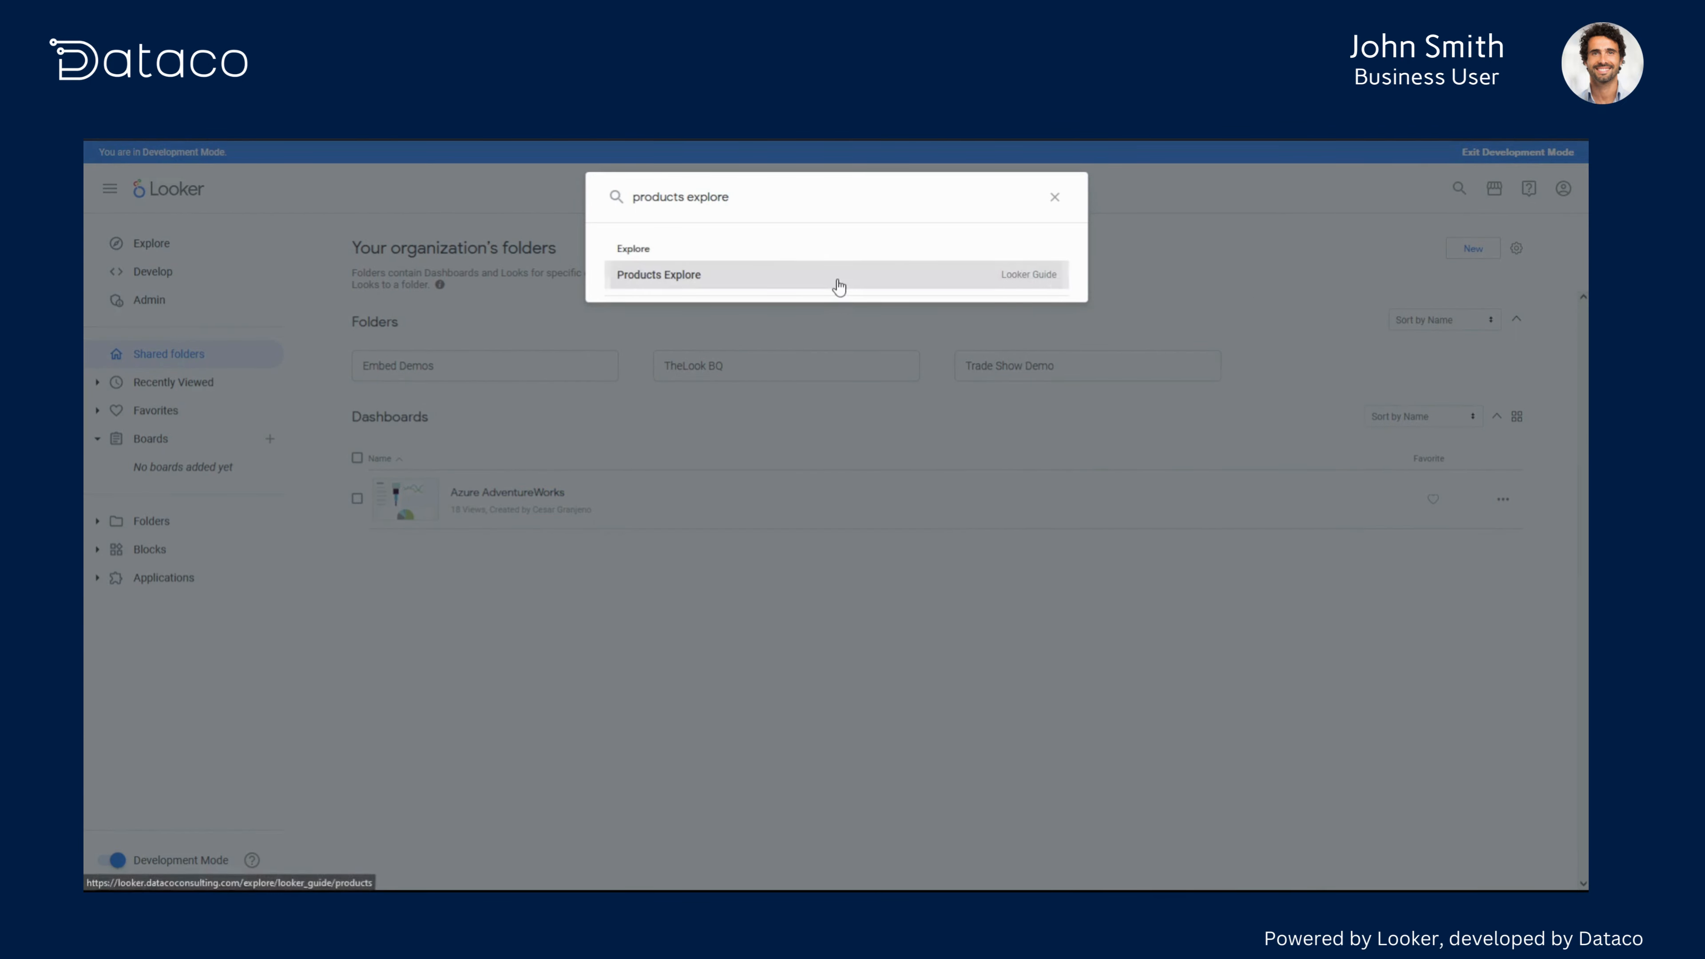
pyautogui.click(838, 281)
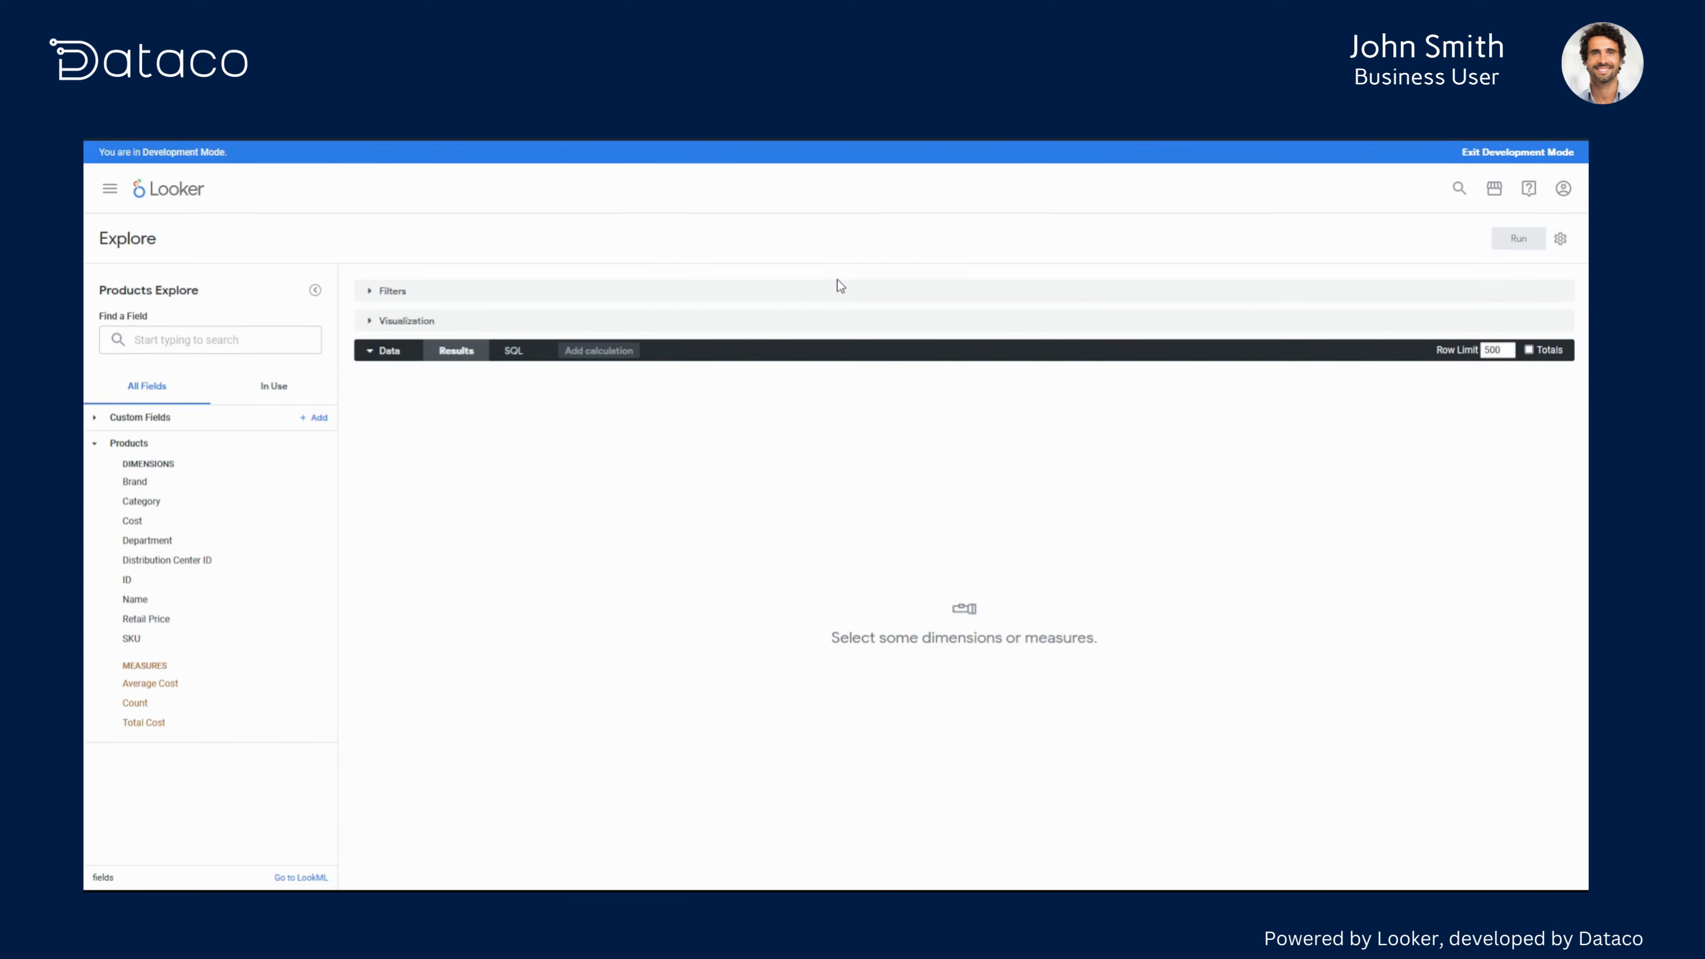
# - Add the Brand dimension and Average Cost measure, sorting results by Average Cost descending
pyautogui.click(194, 482)
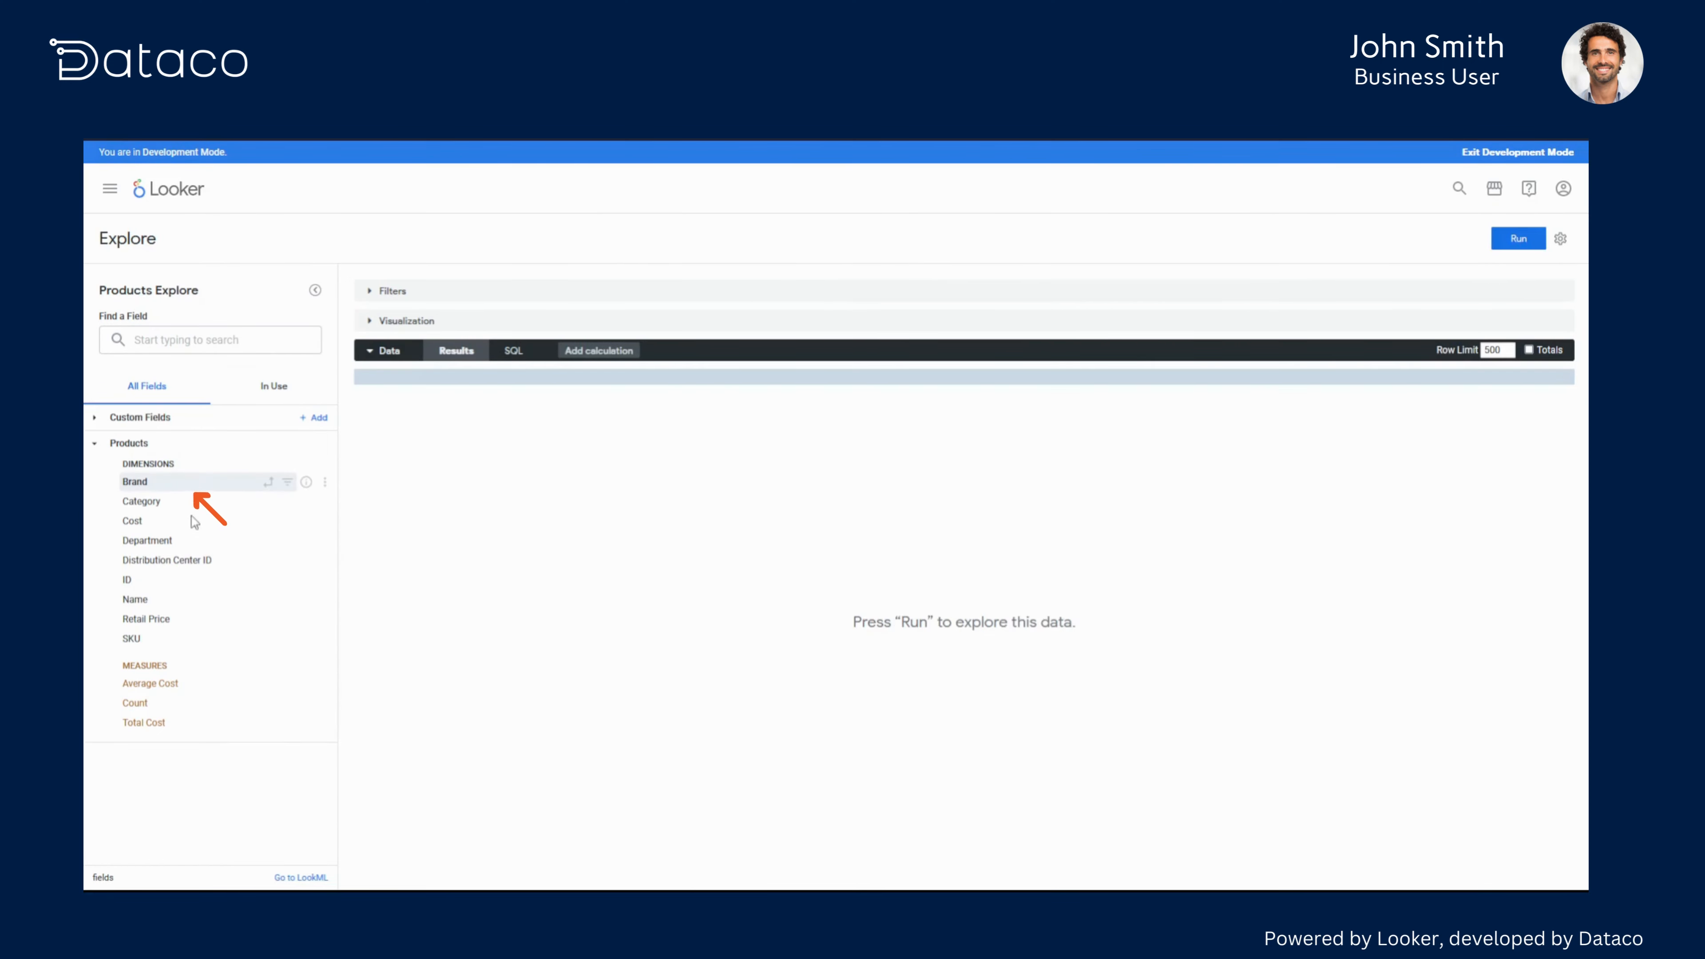
pyautogui.click(193, 684)
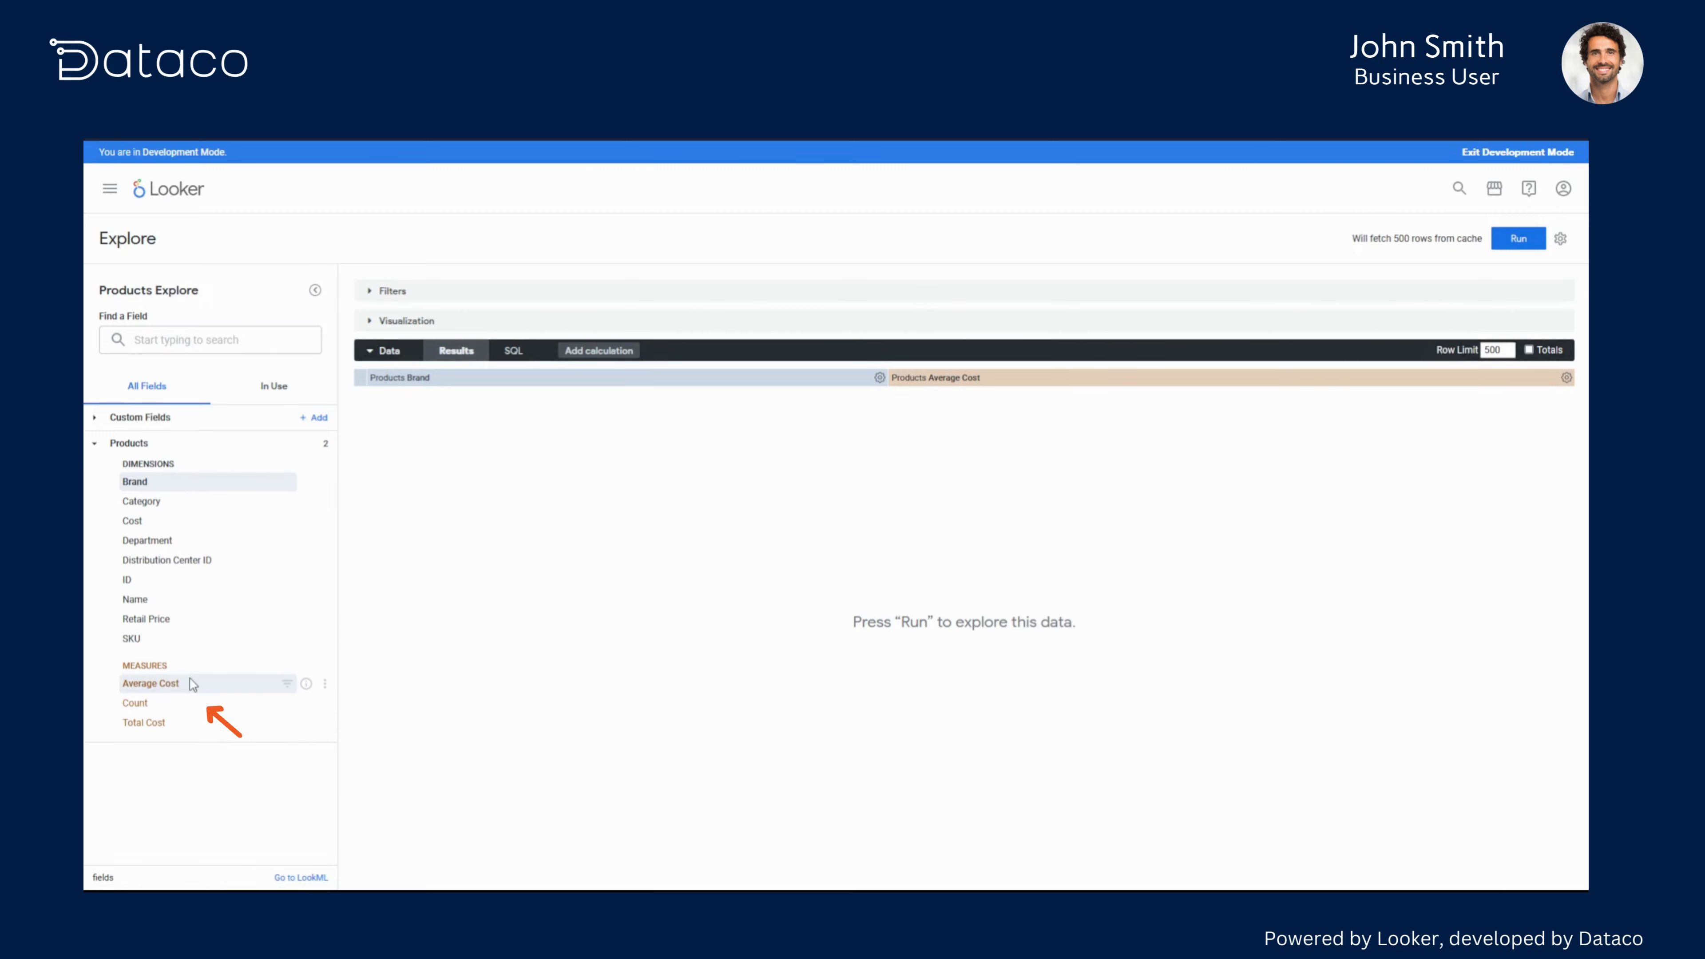
pyautogui.click(991, 383)
# - Set the row limit to 15, expand the visualization, and run the query
pyautogui.doubleClick(1499, 350)
pyautogui.write('15')
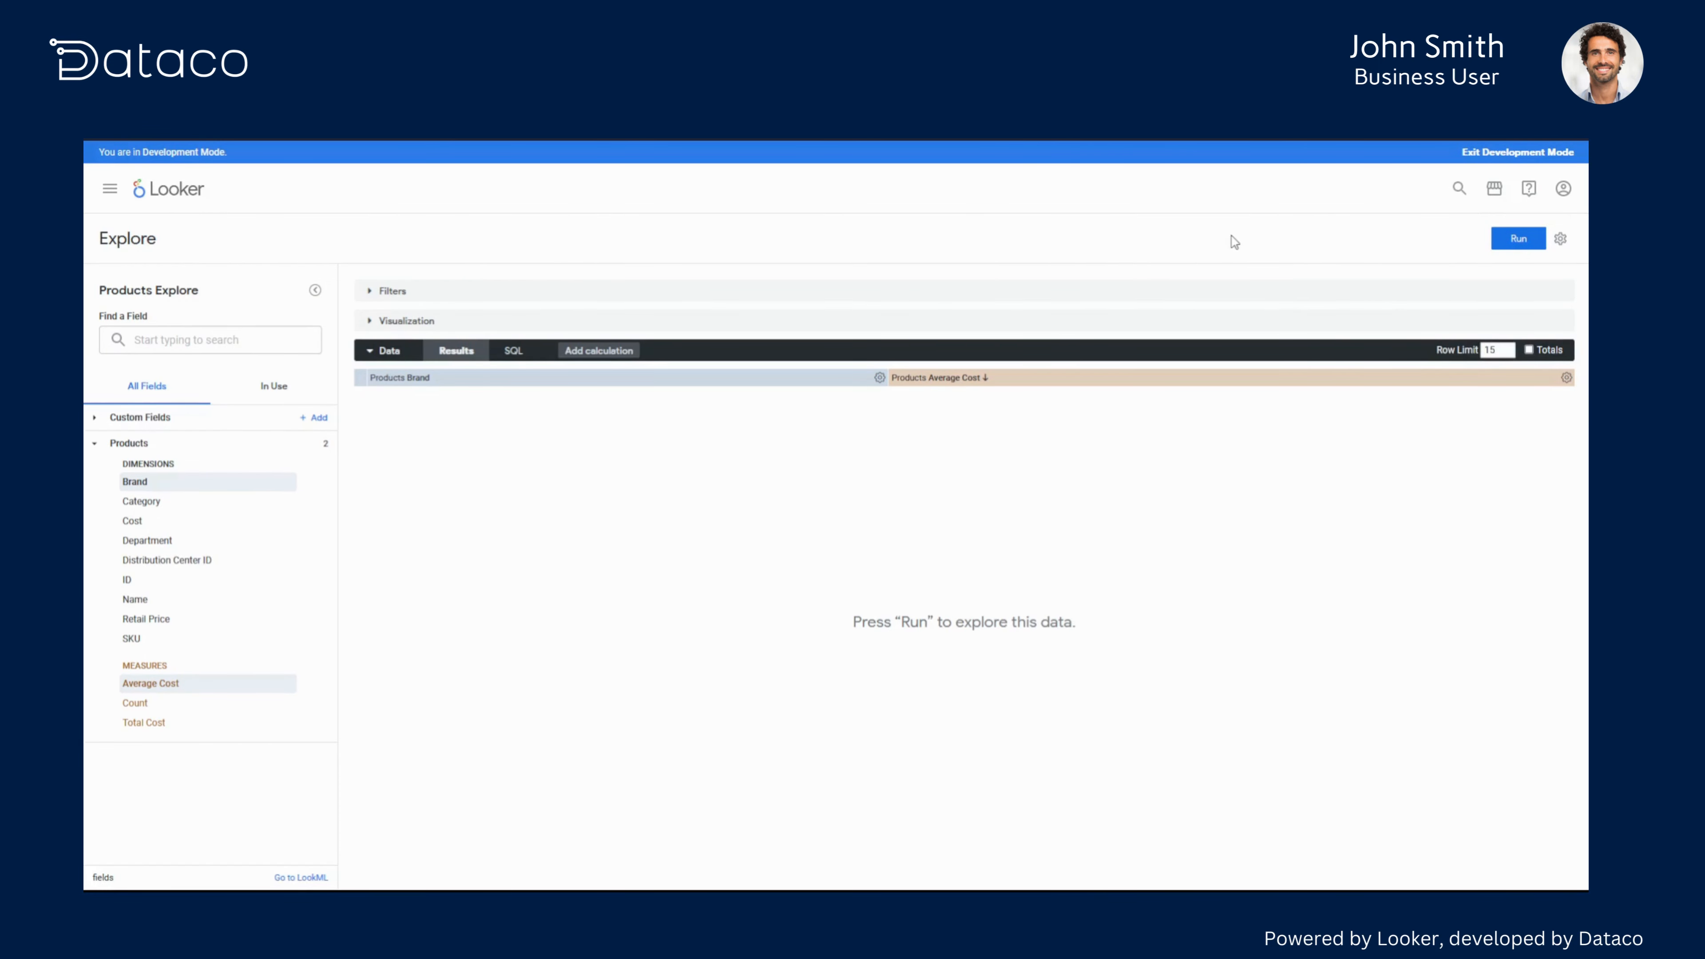
pyautogui.click(1134, 327)
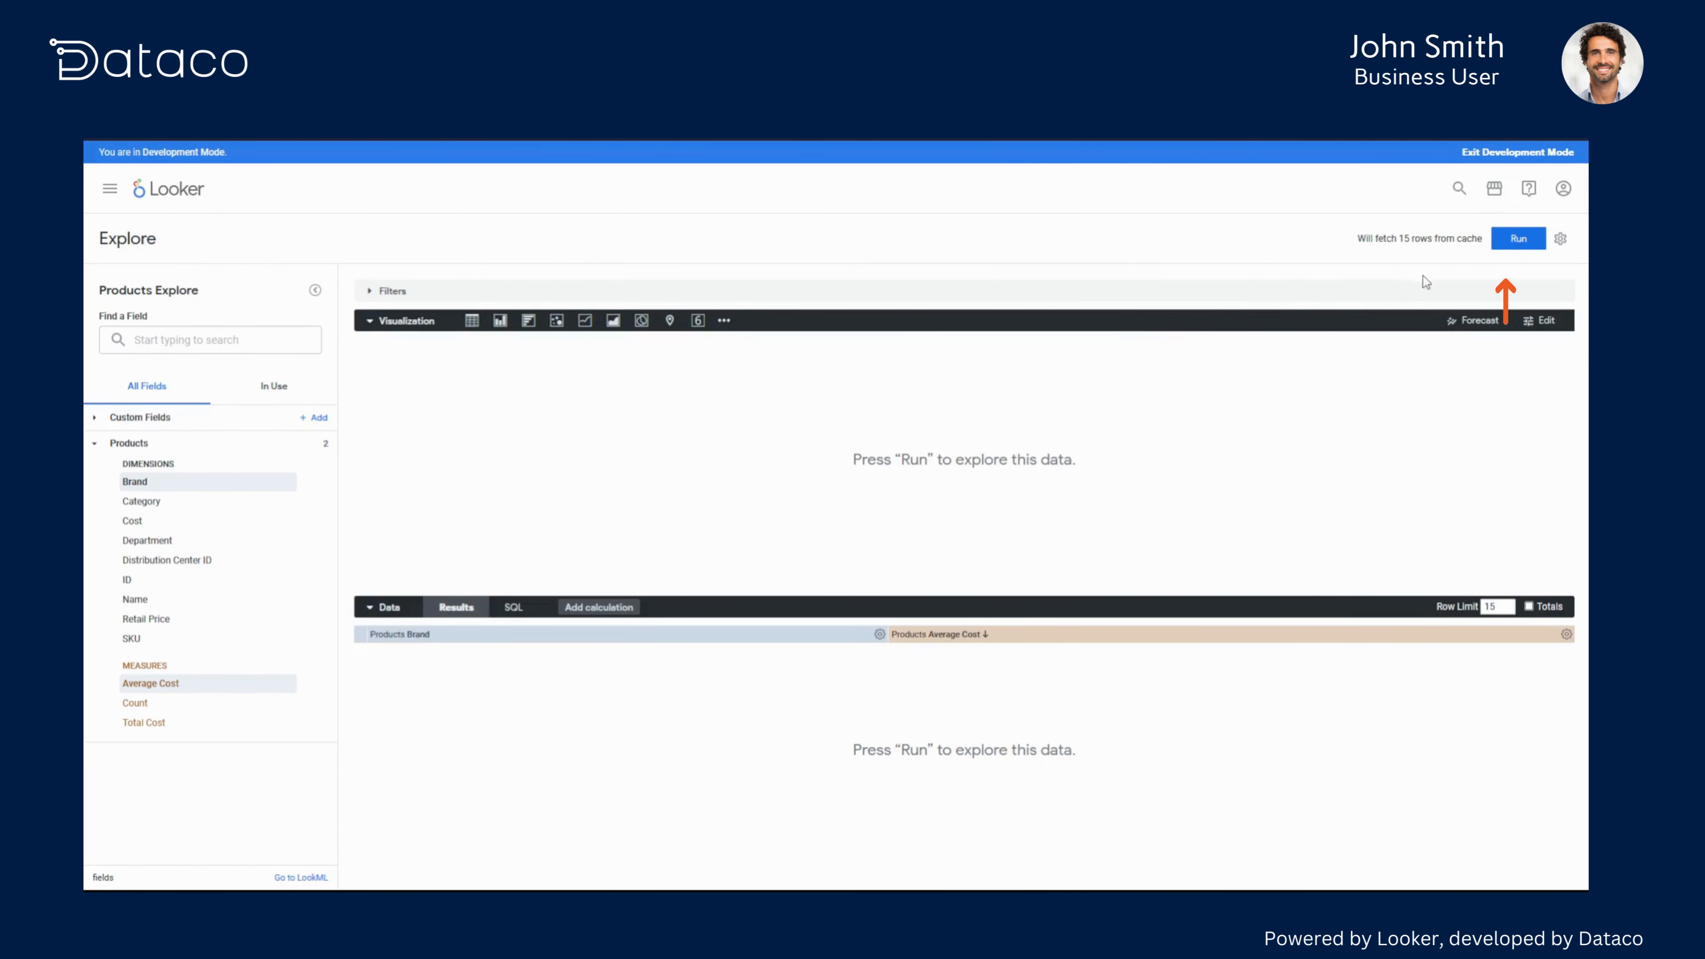
pyautogui.click(1519, 239)
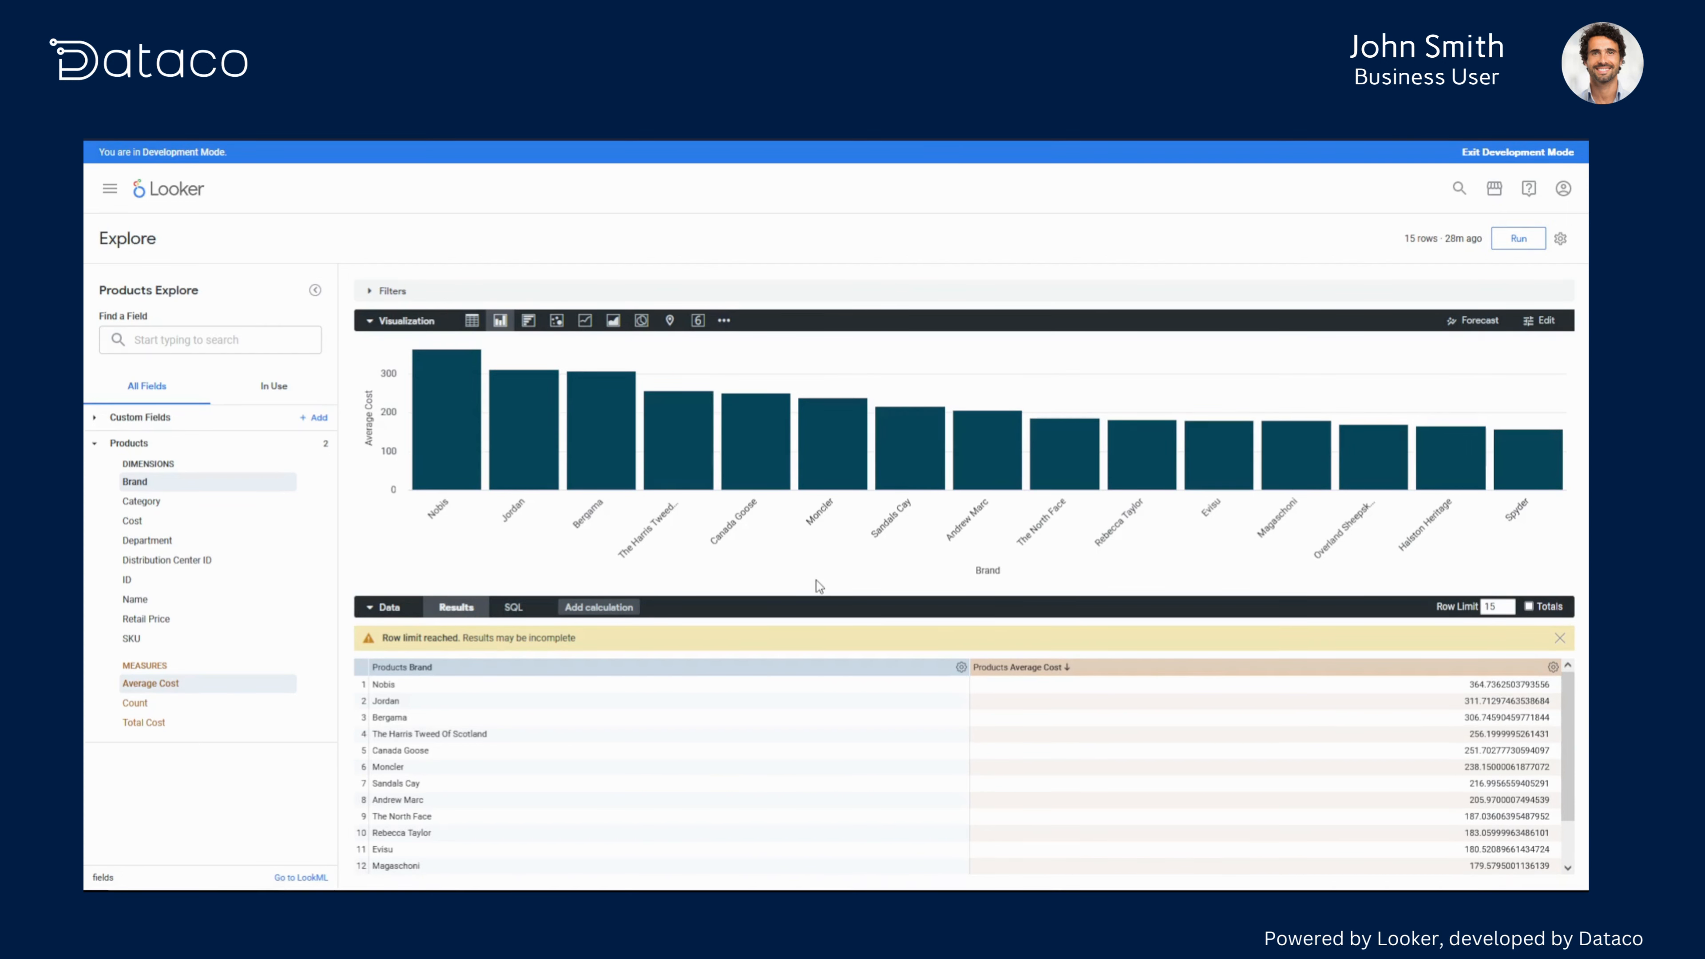
# - Turn on value labels for the bar chart and set their value format to $0.00
pyautogui.click(1539, 321)
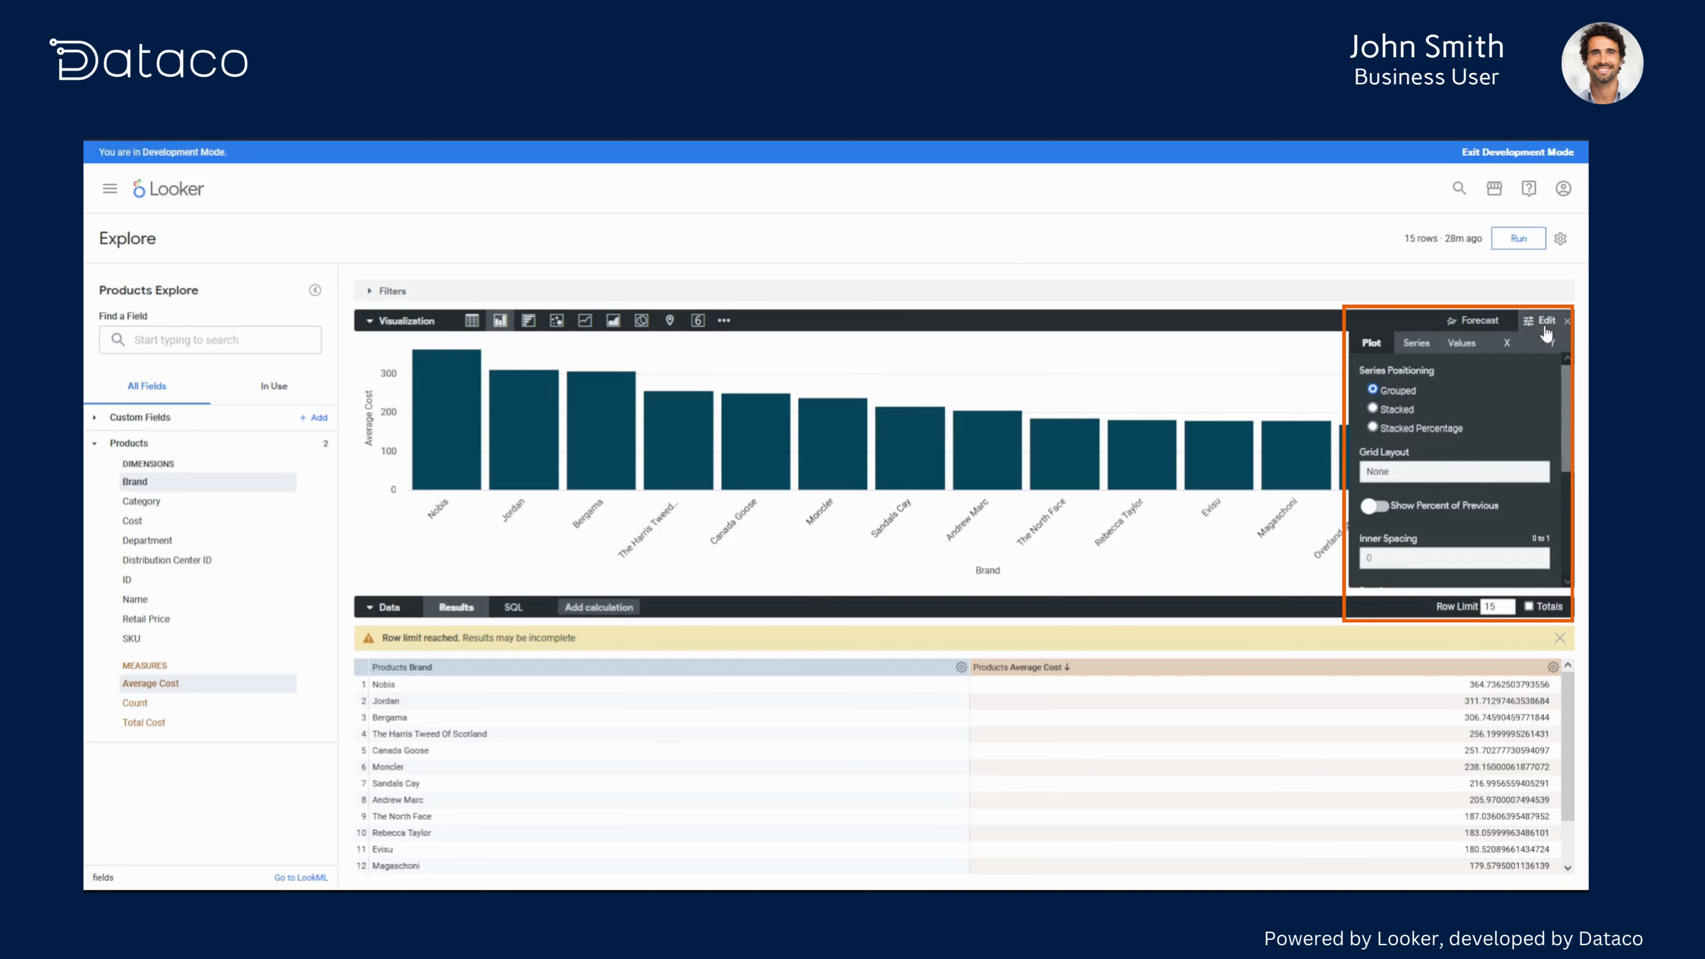
pyautogui.click(1462, 343)
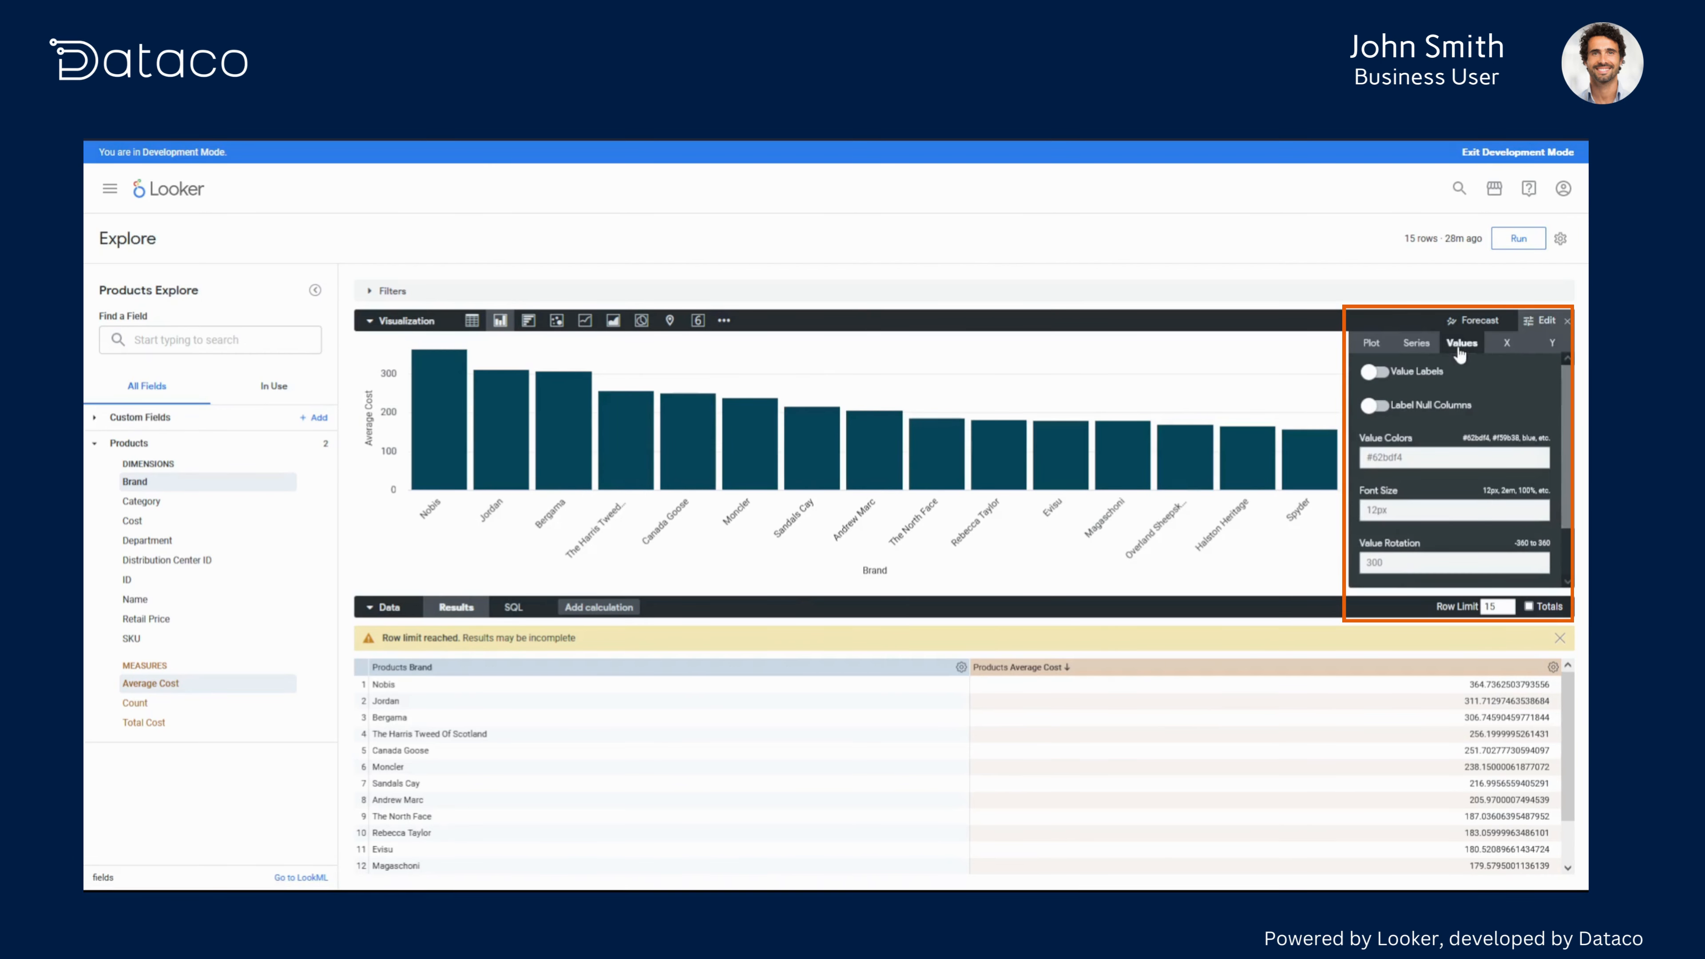
pyautogui.click(1378, 374)
pyautogui.scroll(-2, 1417, 470)
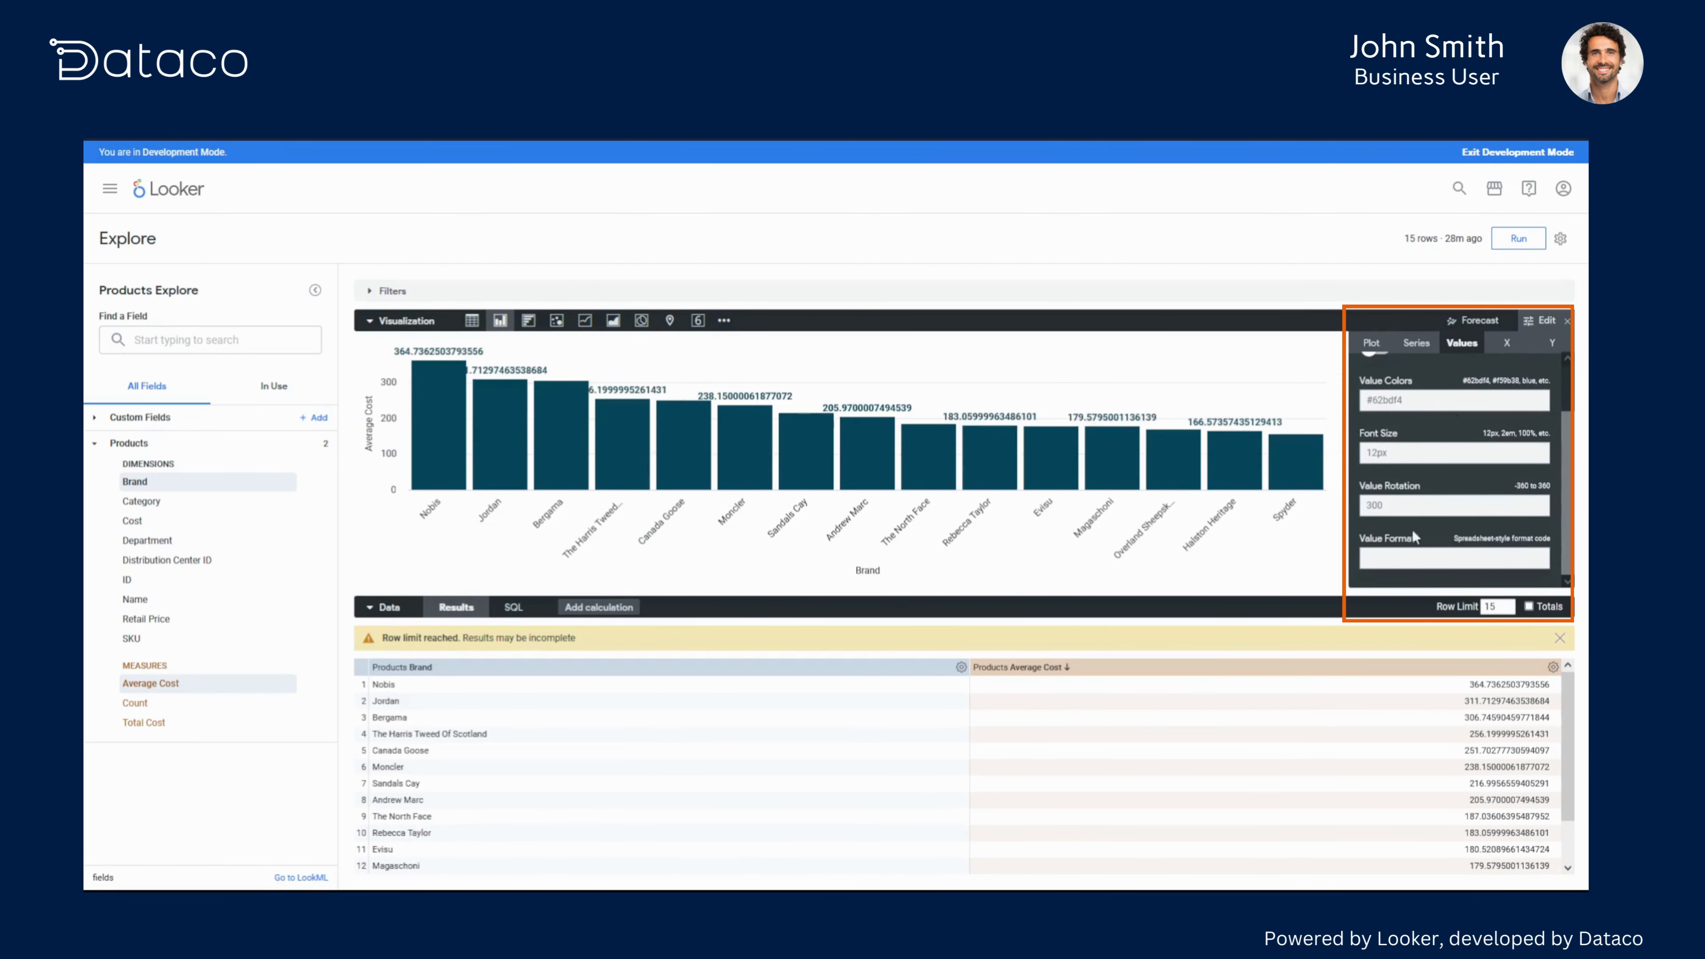
pyautogui.click(1403, 556)
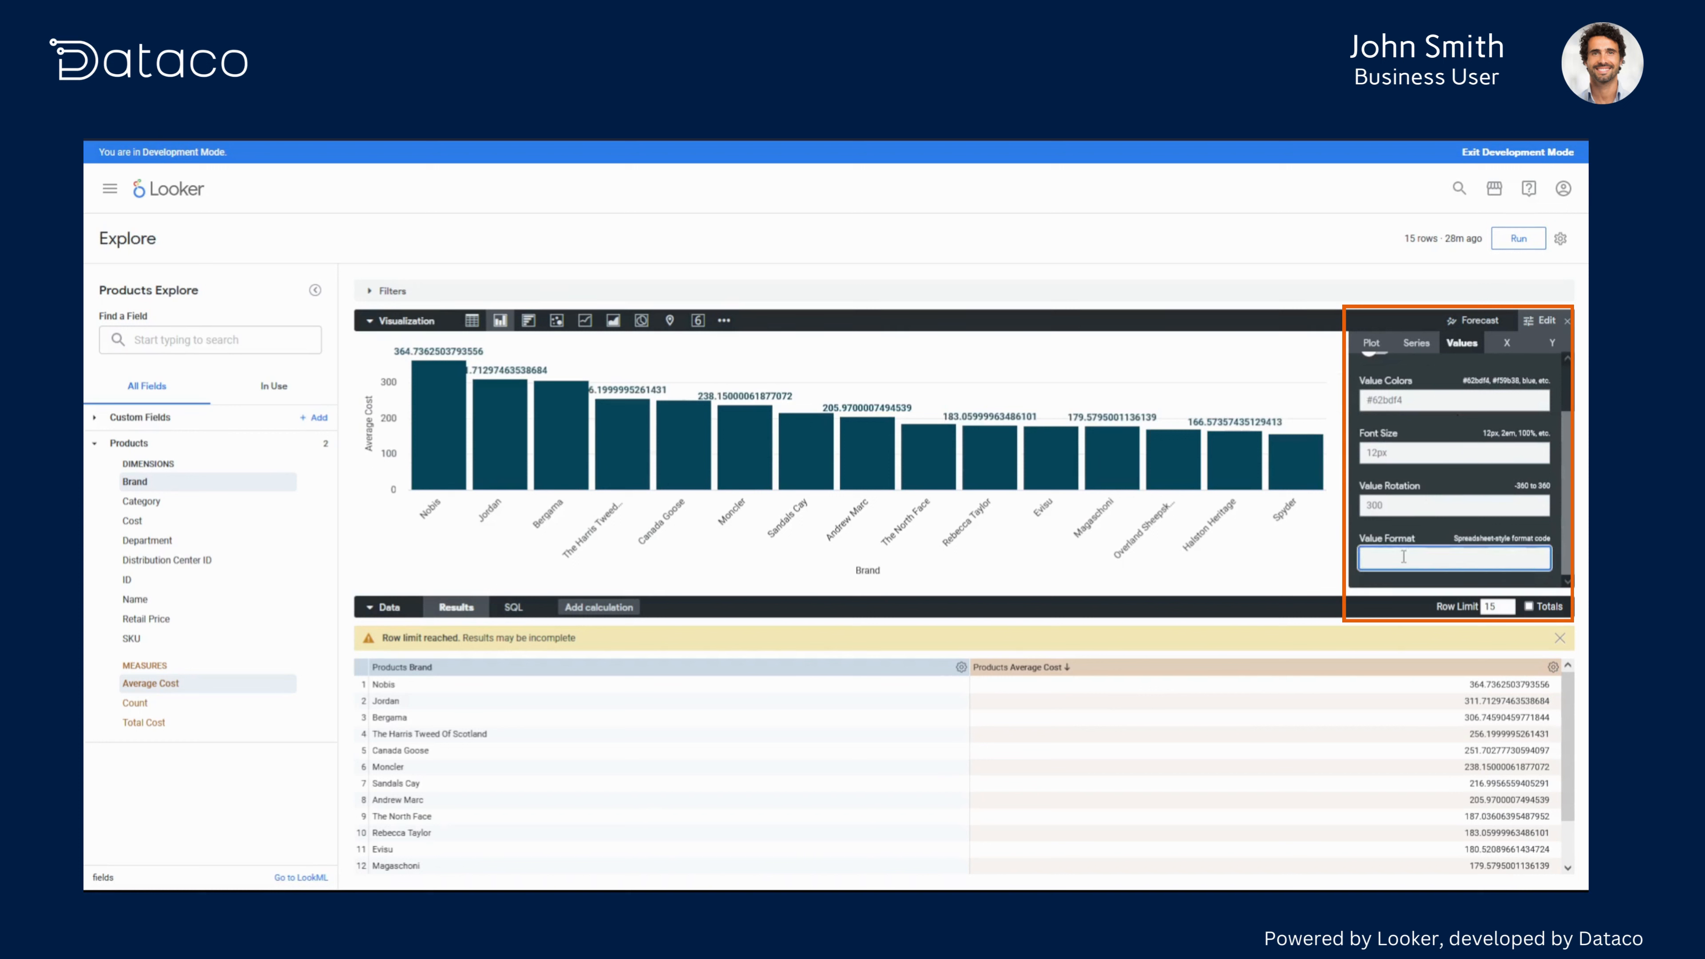
pyautogui.write('$0.00')
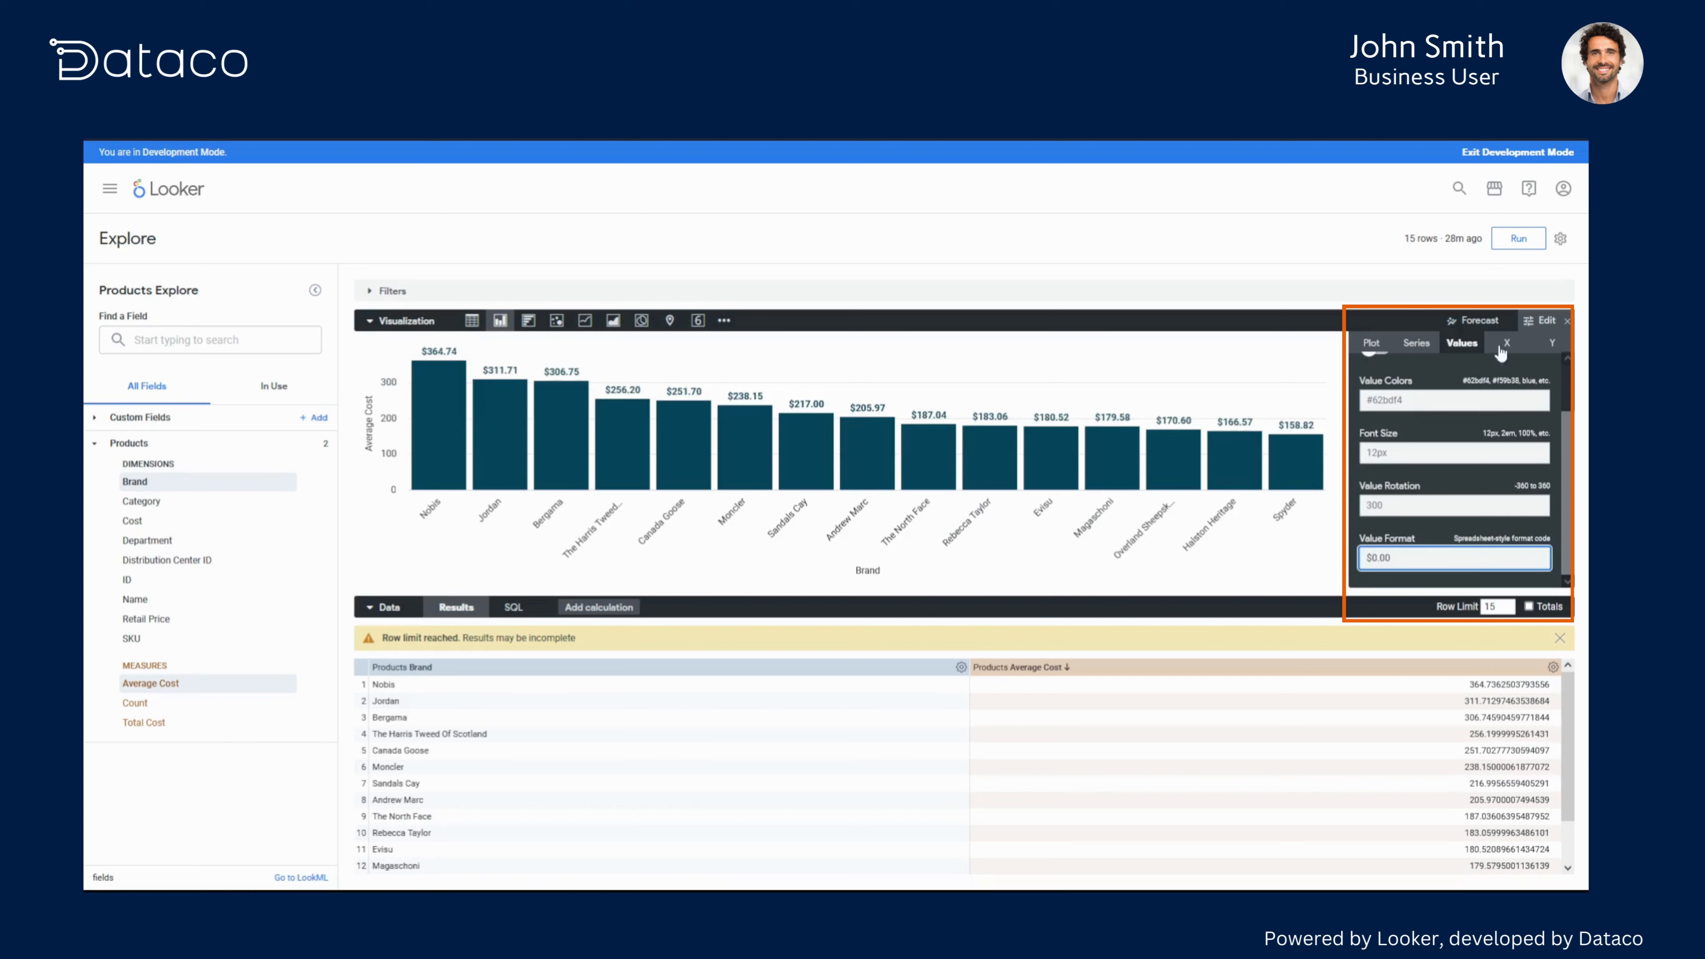
pyautogui.click(1540, 321)
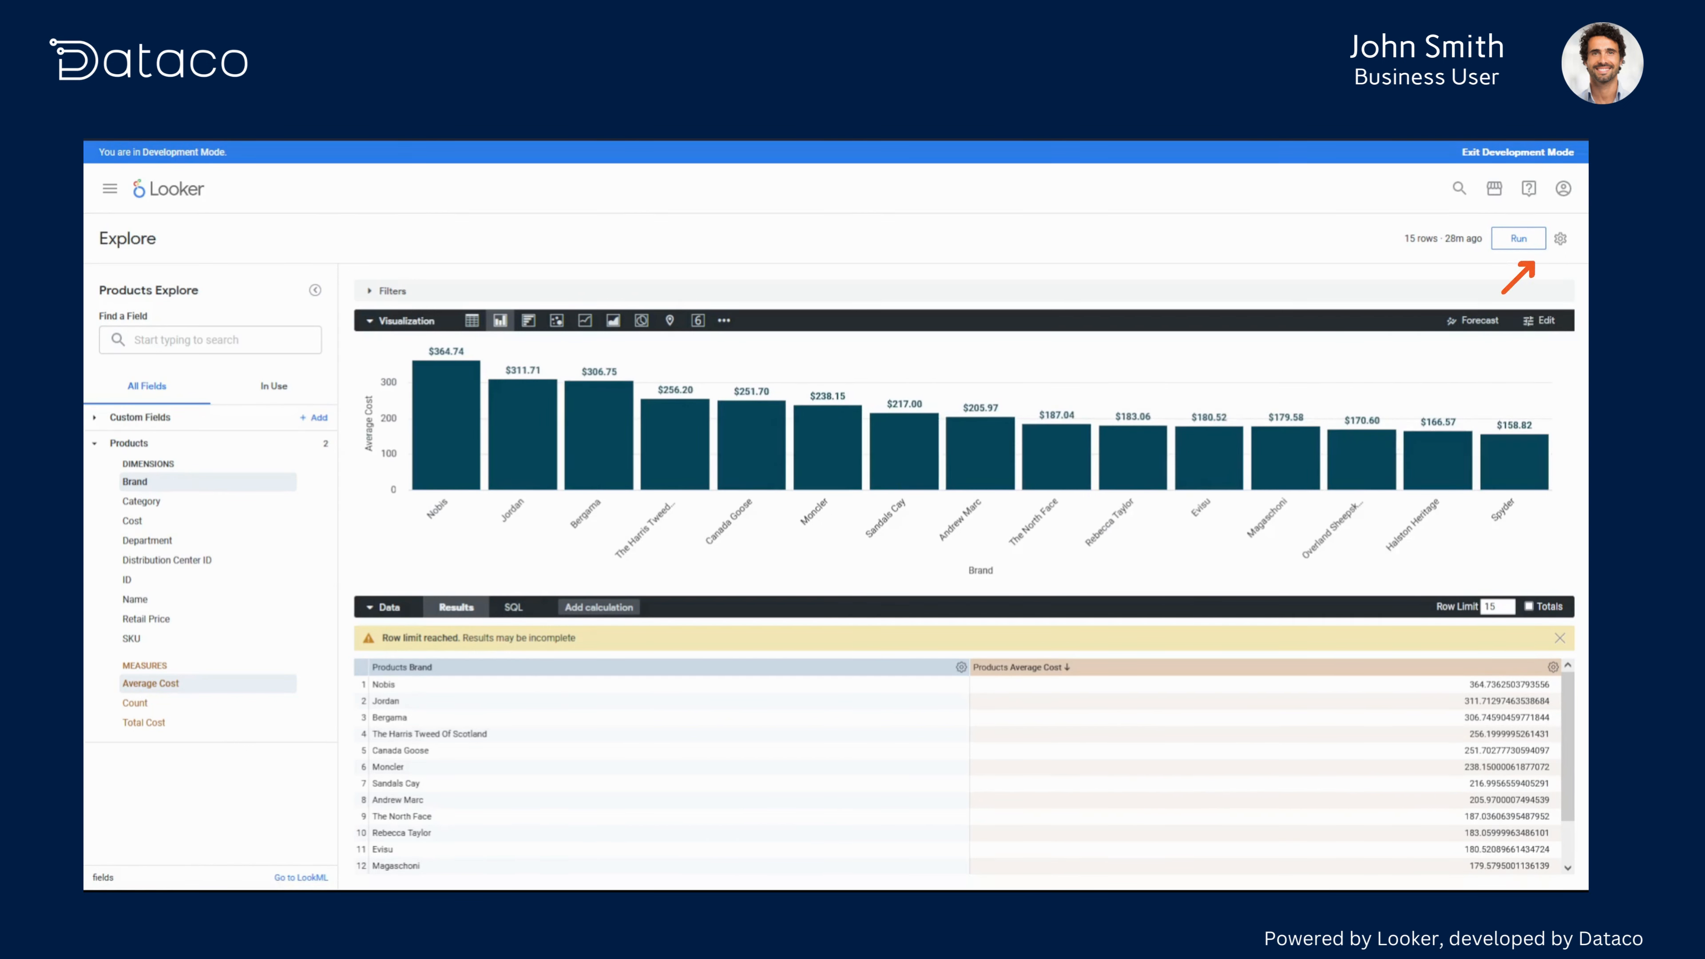
# - Save the explore as a new dashboard titled "Product Breakdowns" in My folder
pyautogui.click(1561, 239)
pyautogui.moveTo(1453, 293)
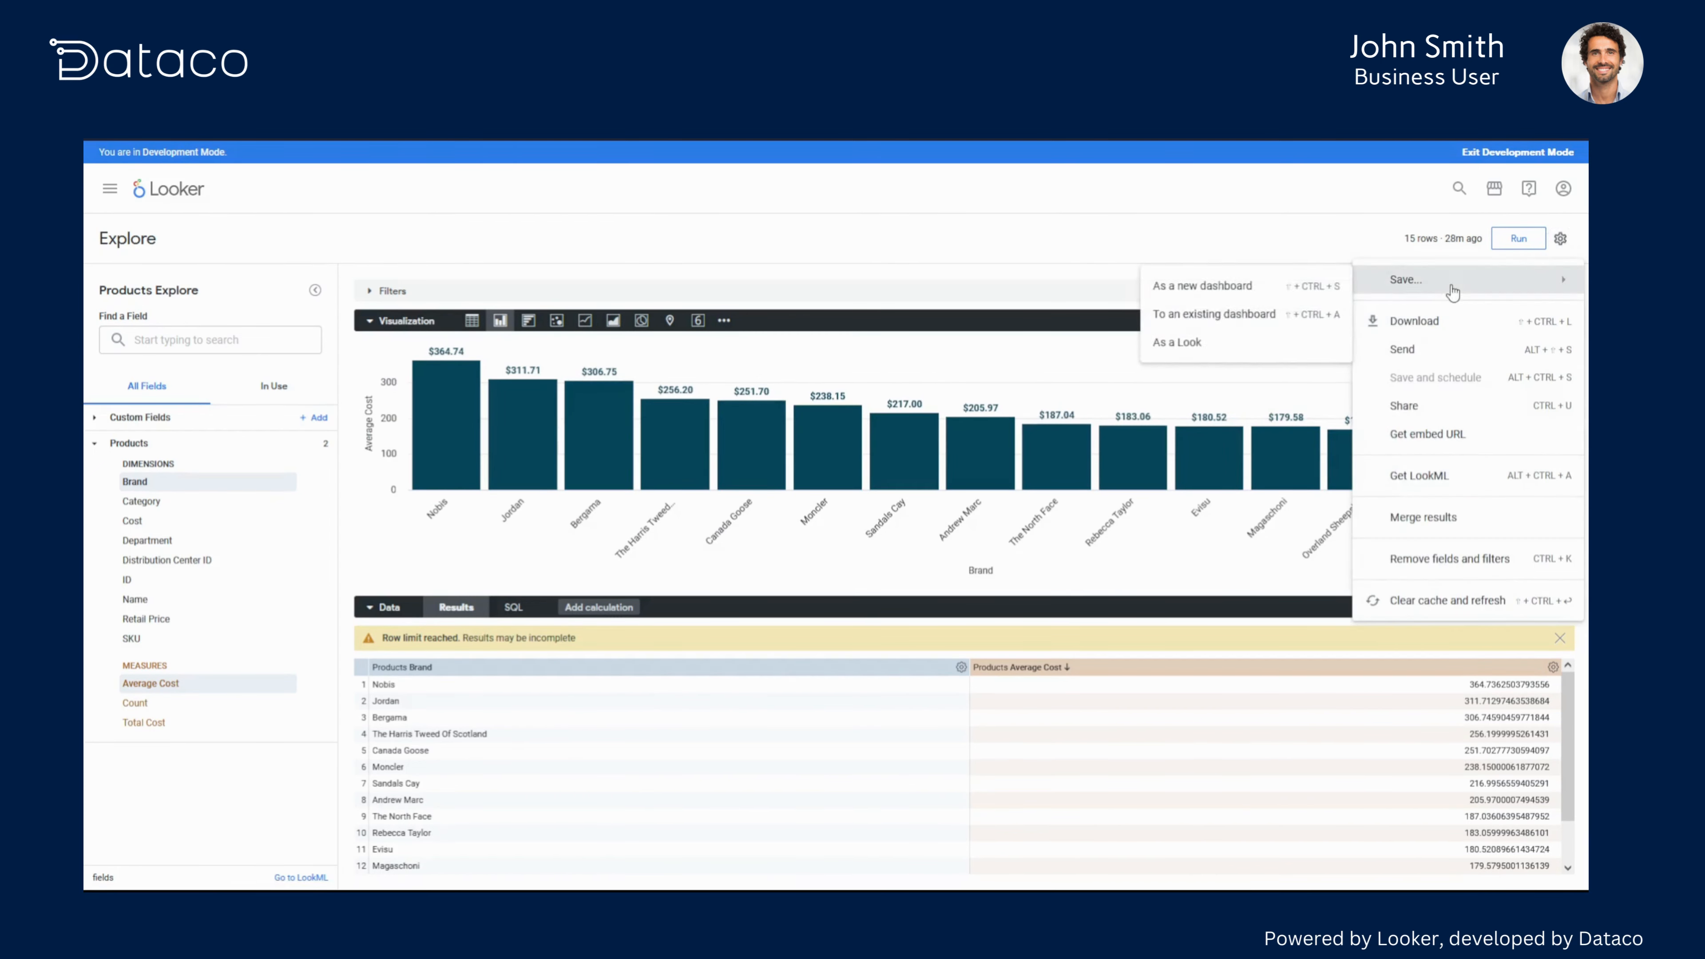
pyautogui.click(1314, 293)
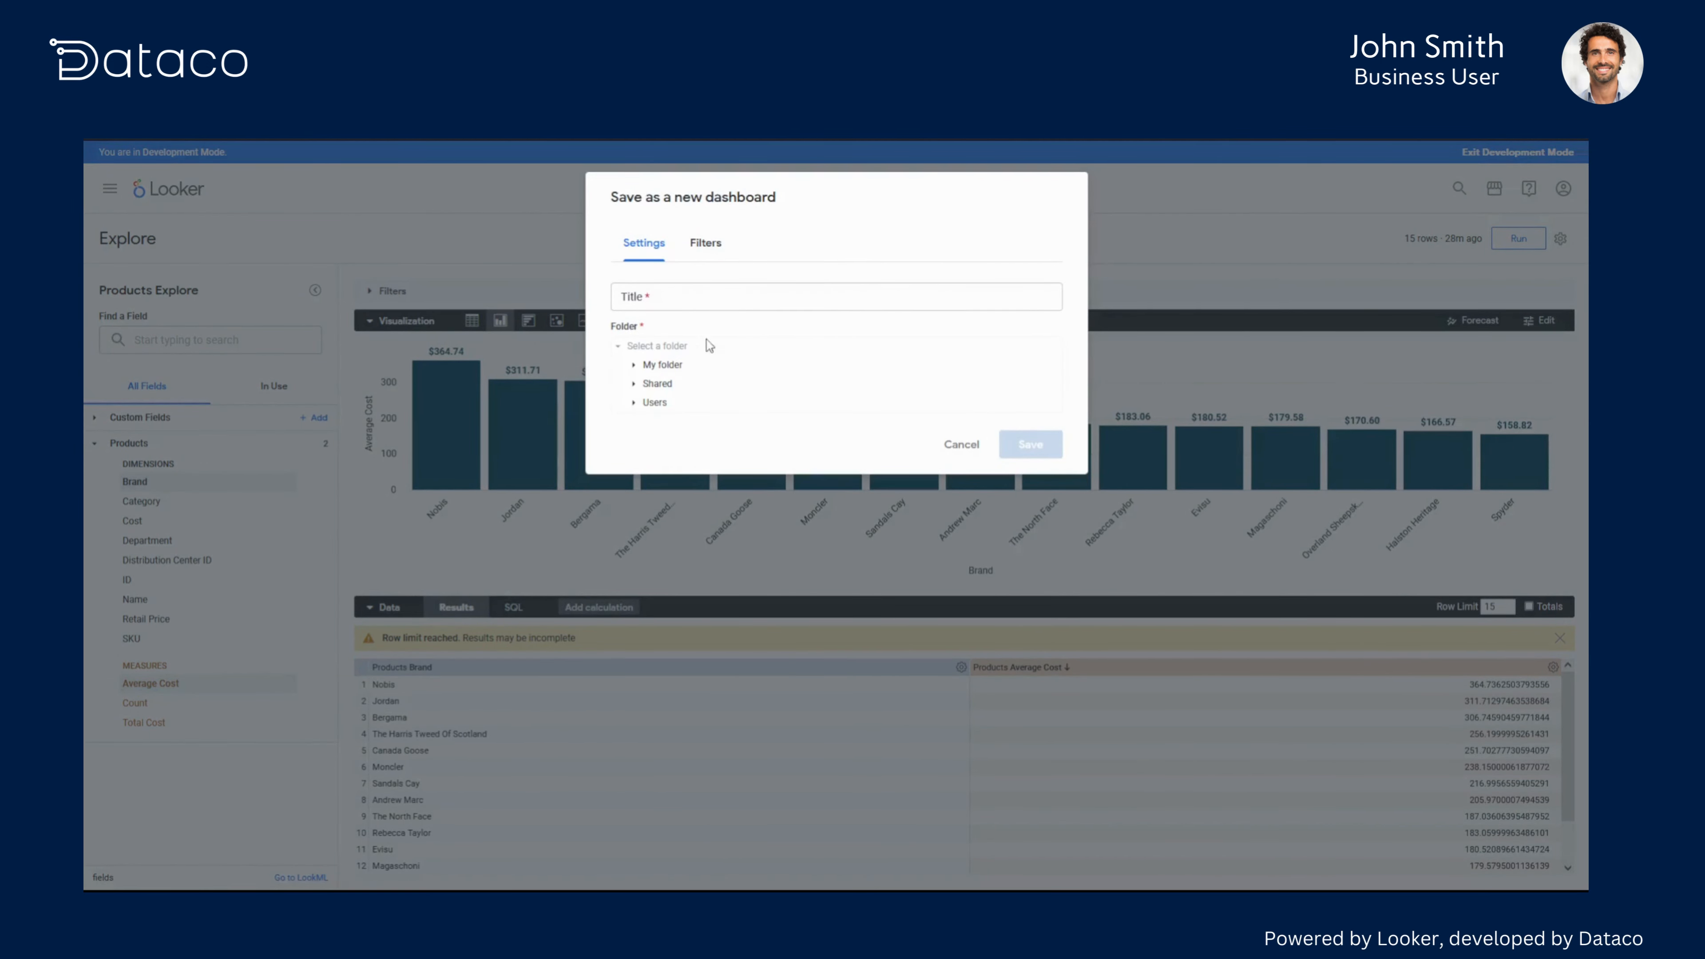
pyautogui.click(671, 363)
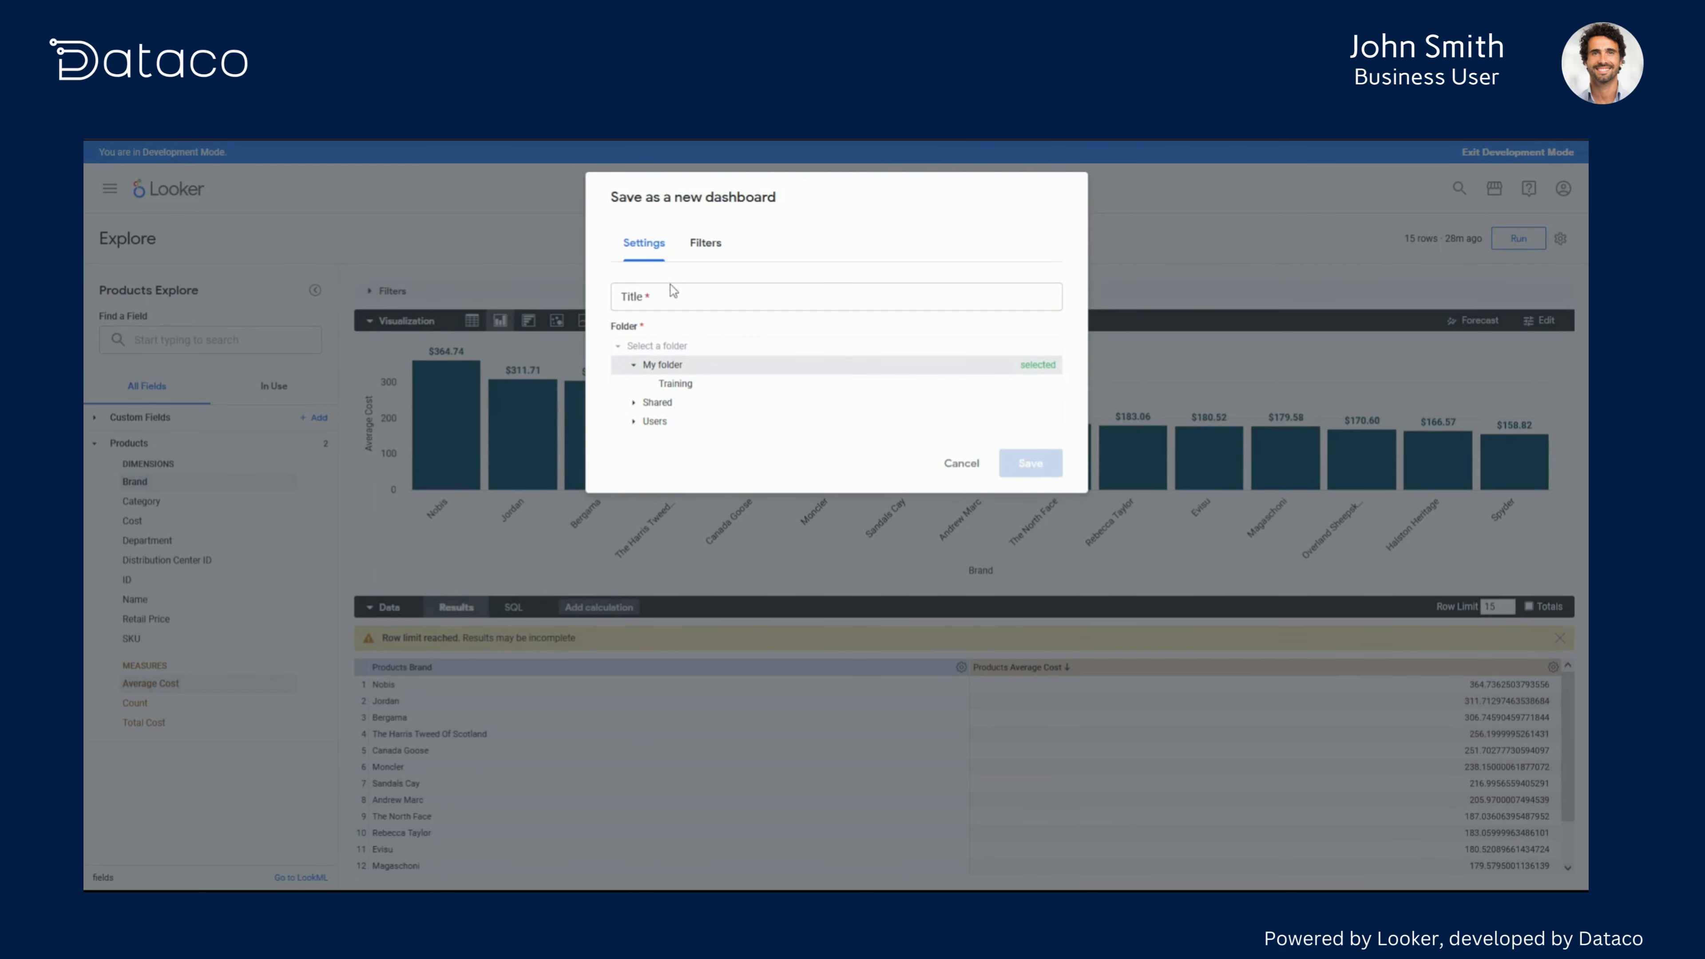
pyautogui.click(667, 298)
pyautogui.write('Produ')
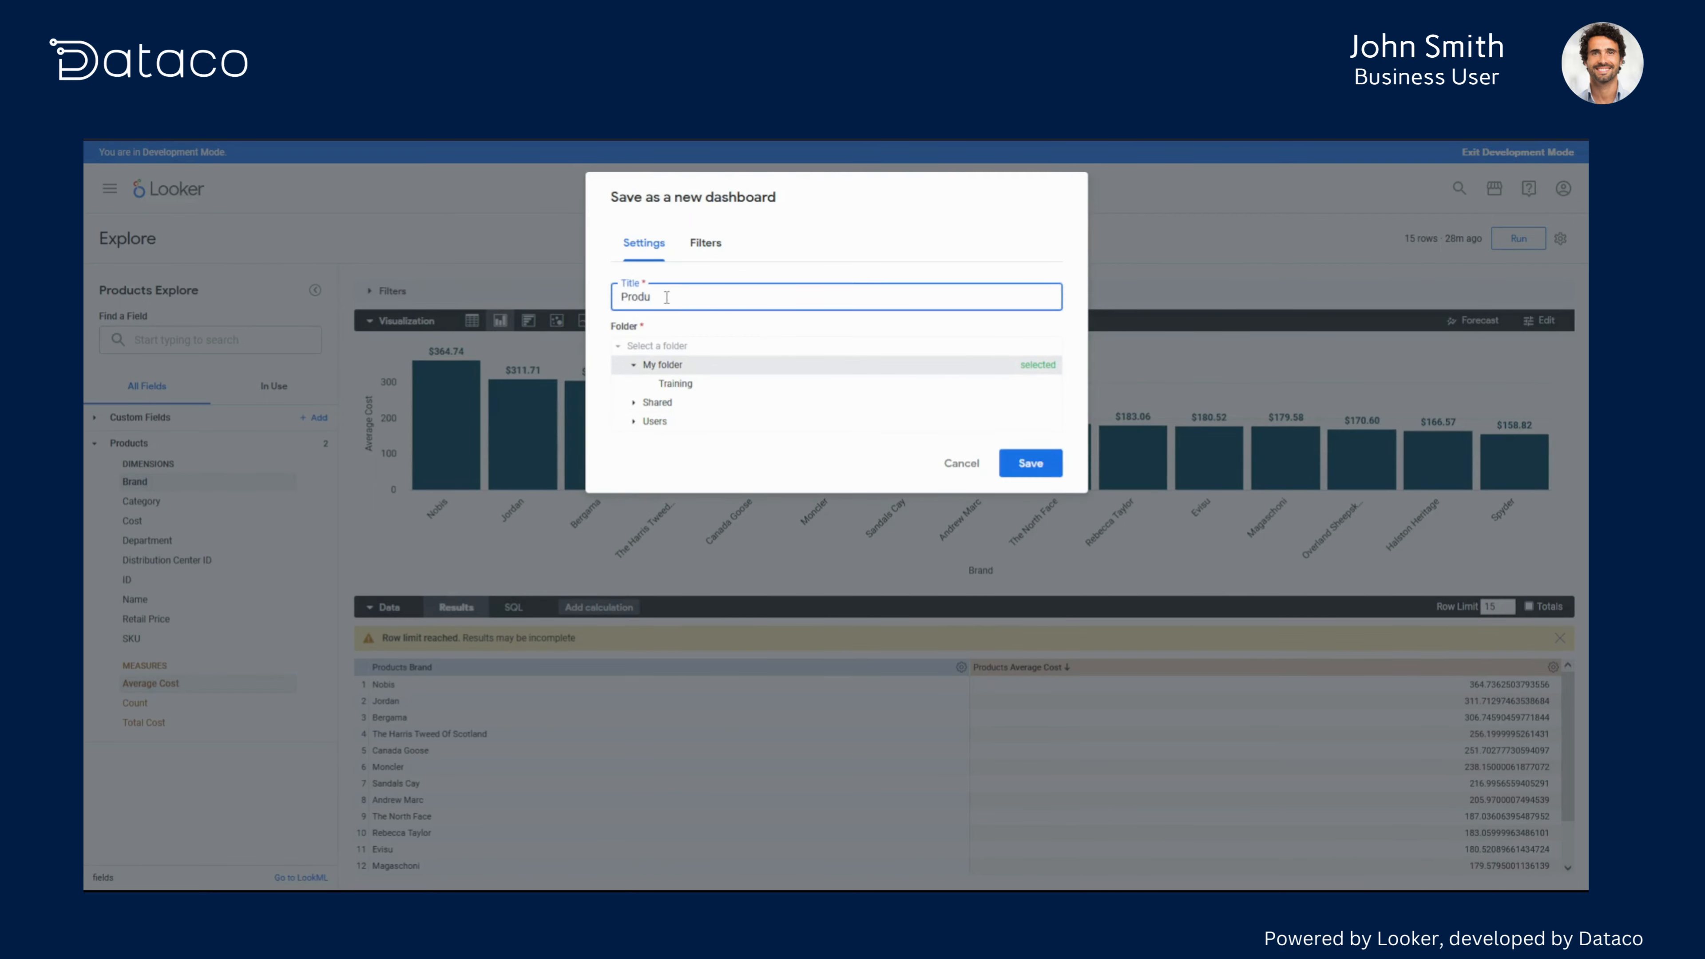
pyautogui.write('ct Breakdowns')
pyautogui.click(1042, 468)
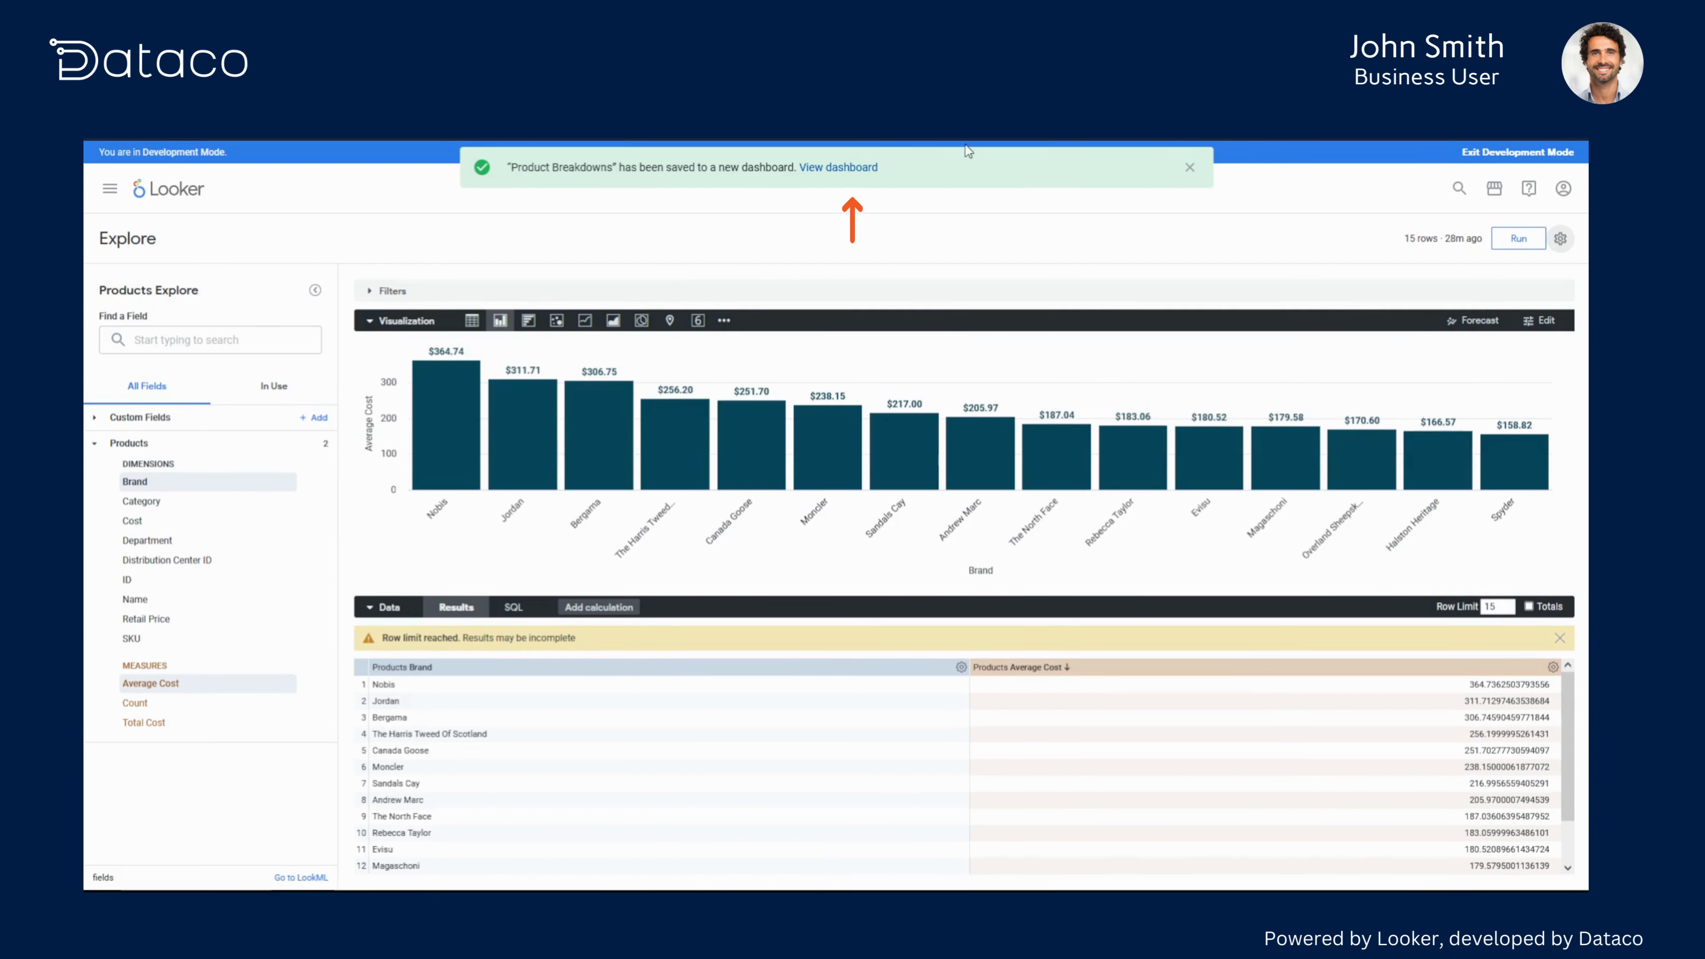
# - Open the new dashboard, rename the chart tile to "Average Cost per Brand", and save it
pyautogui.click(838, 168)
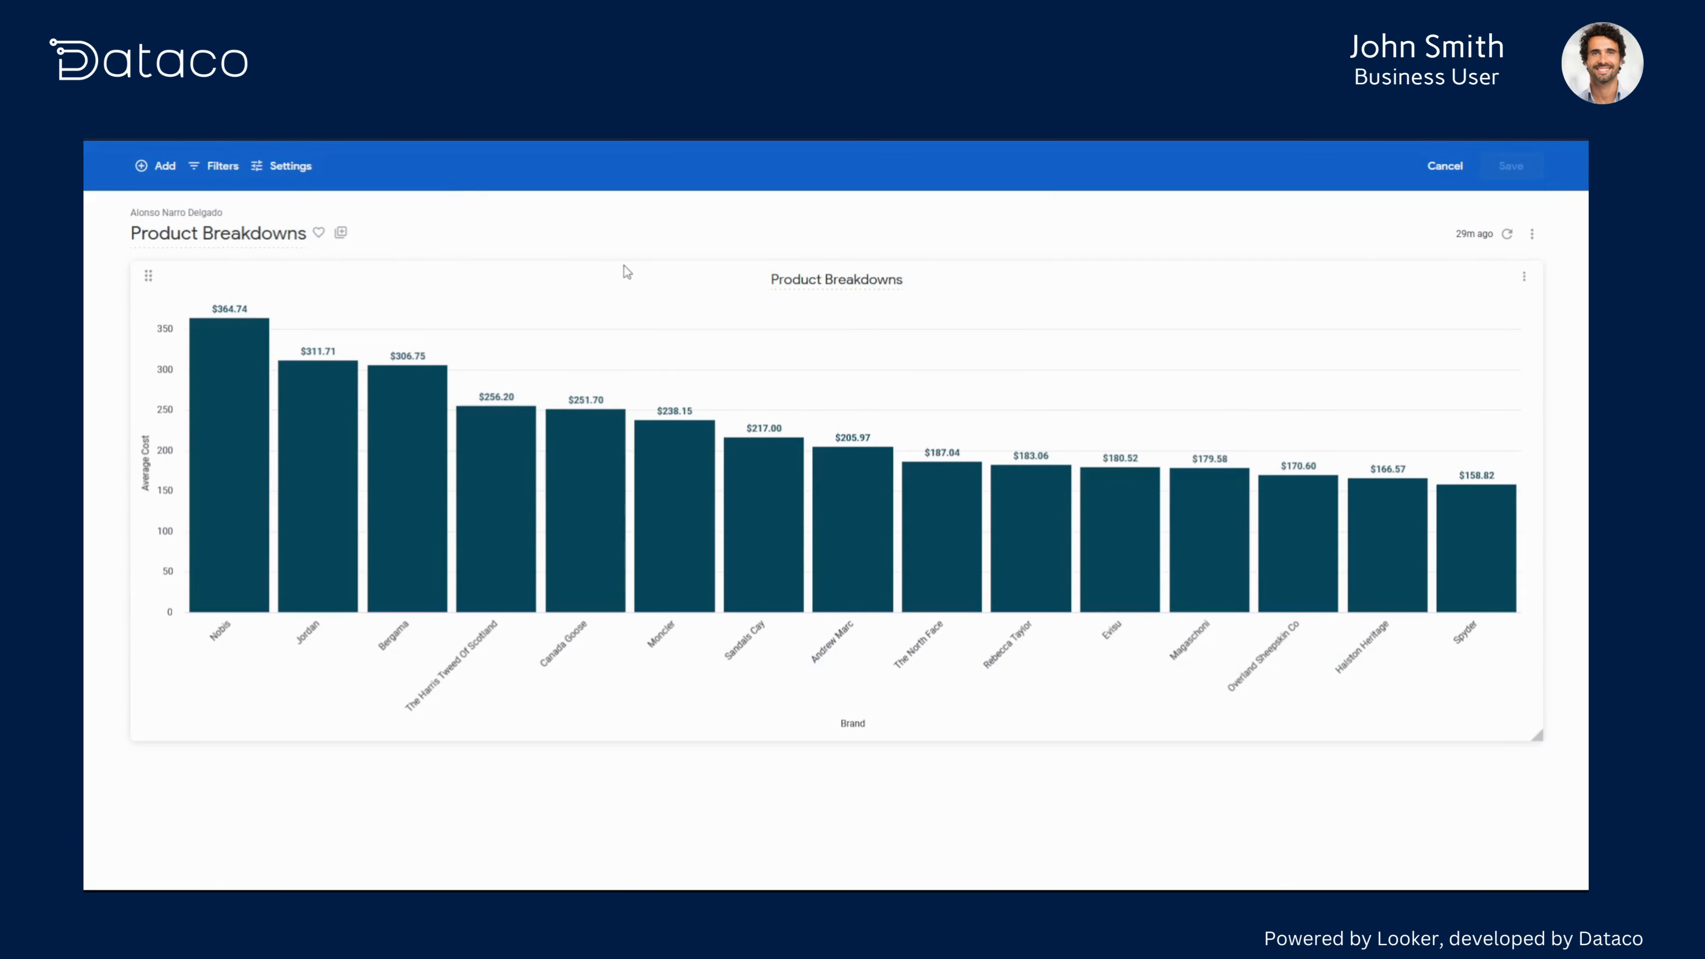
pyautogui.click(808, 278)
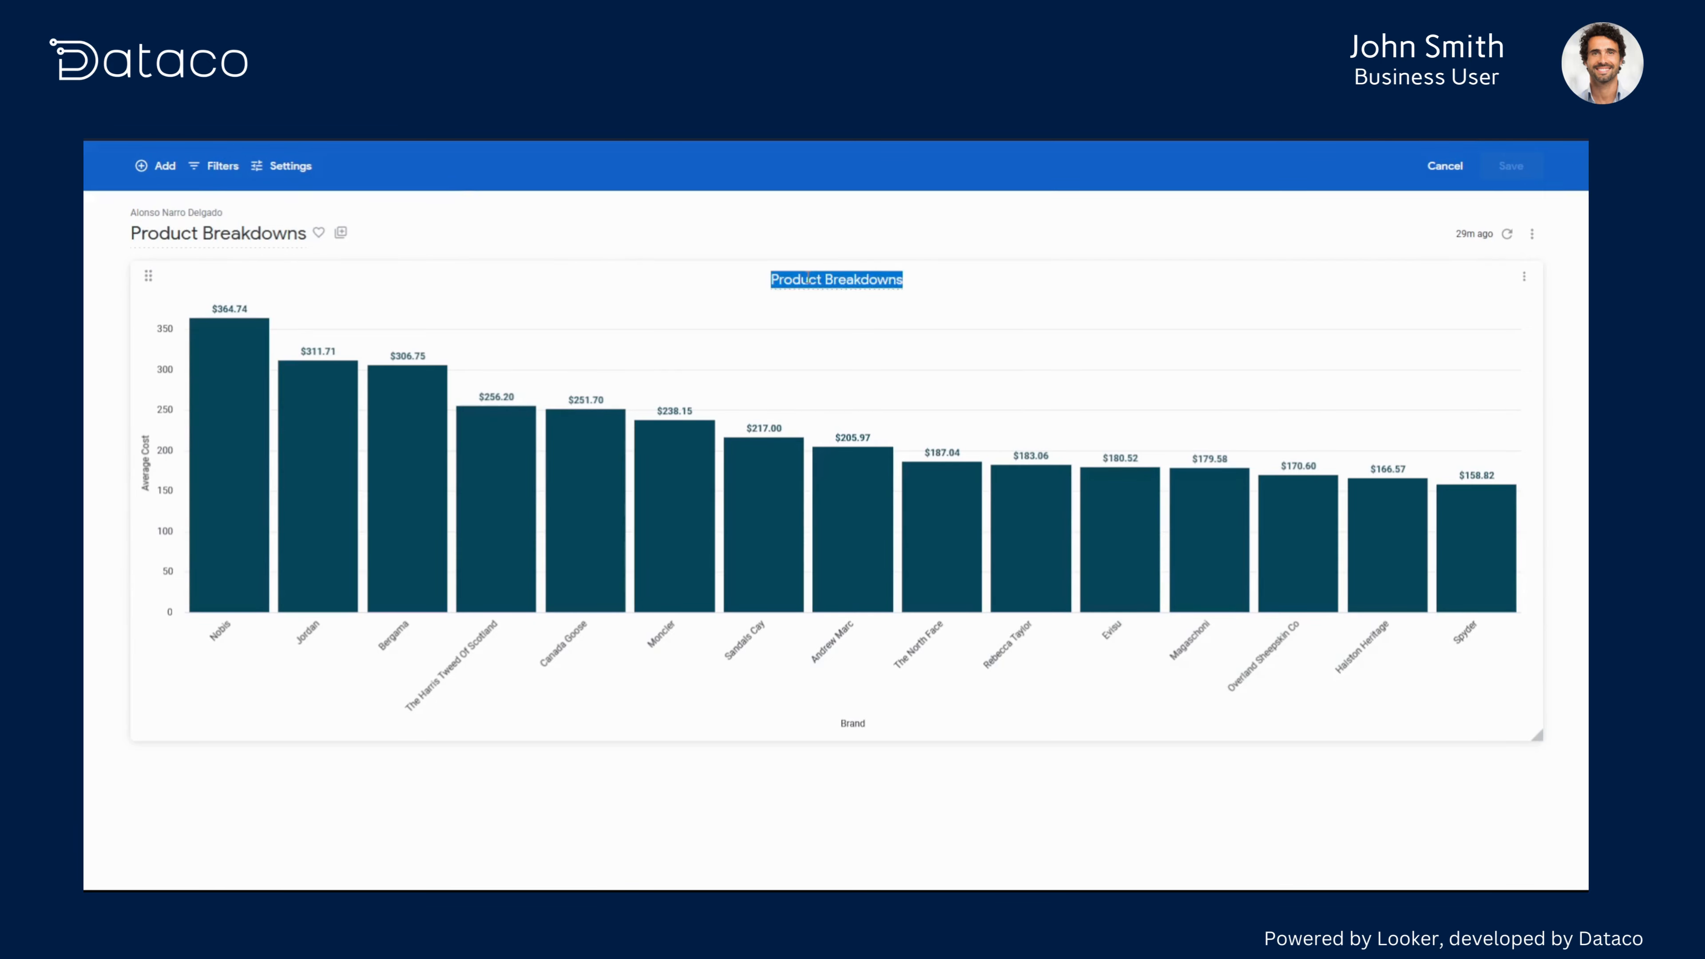
pyautogui.write('Aver')
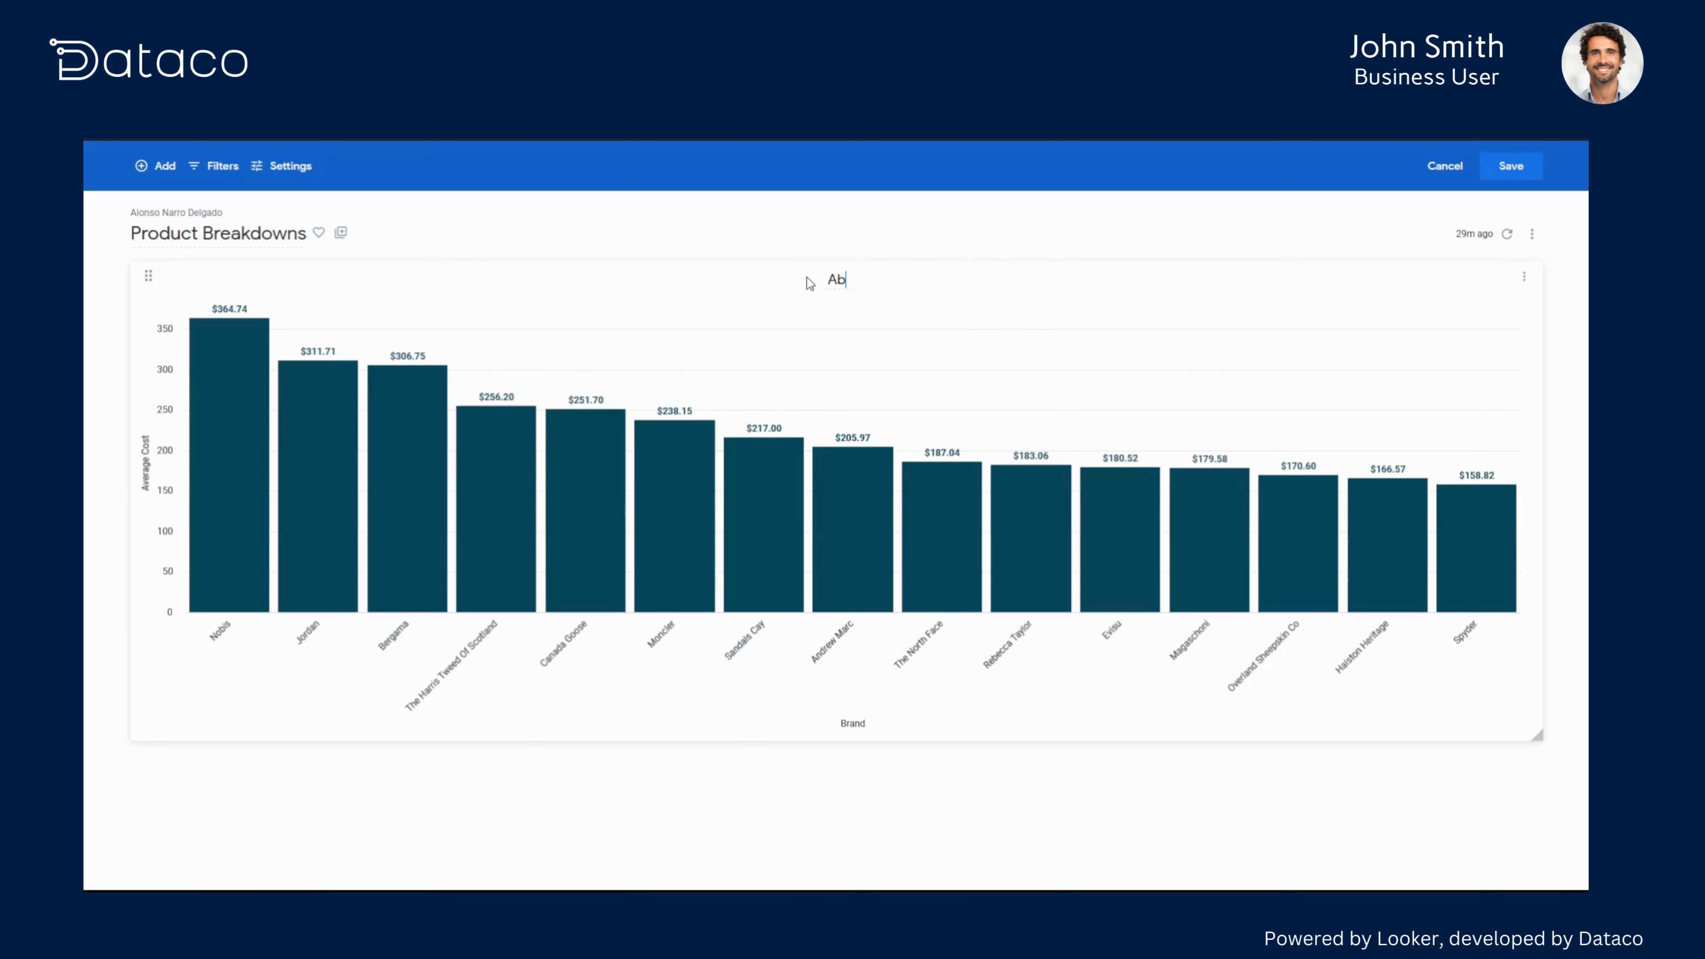
pyautogui.write('age Bos')
pyautogui.press('BackSpace')
pyautogui.press('BackSpace')
pyautogui.press('BackSpace')
pyautogui.write('Cost per Brand')
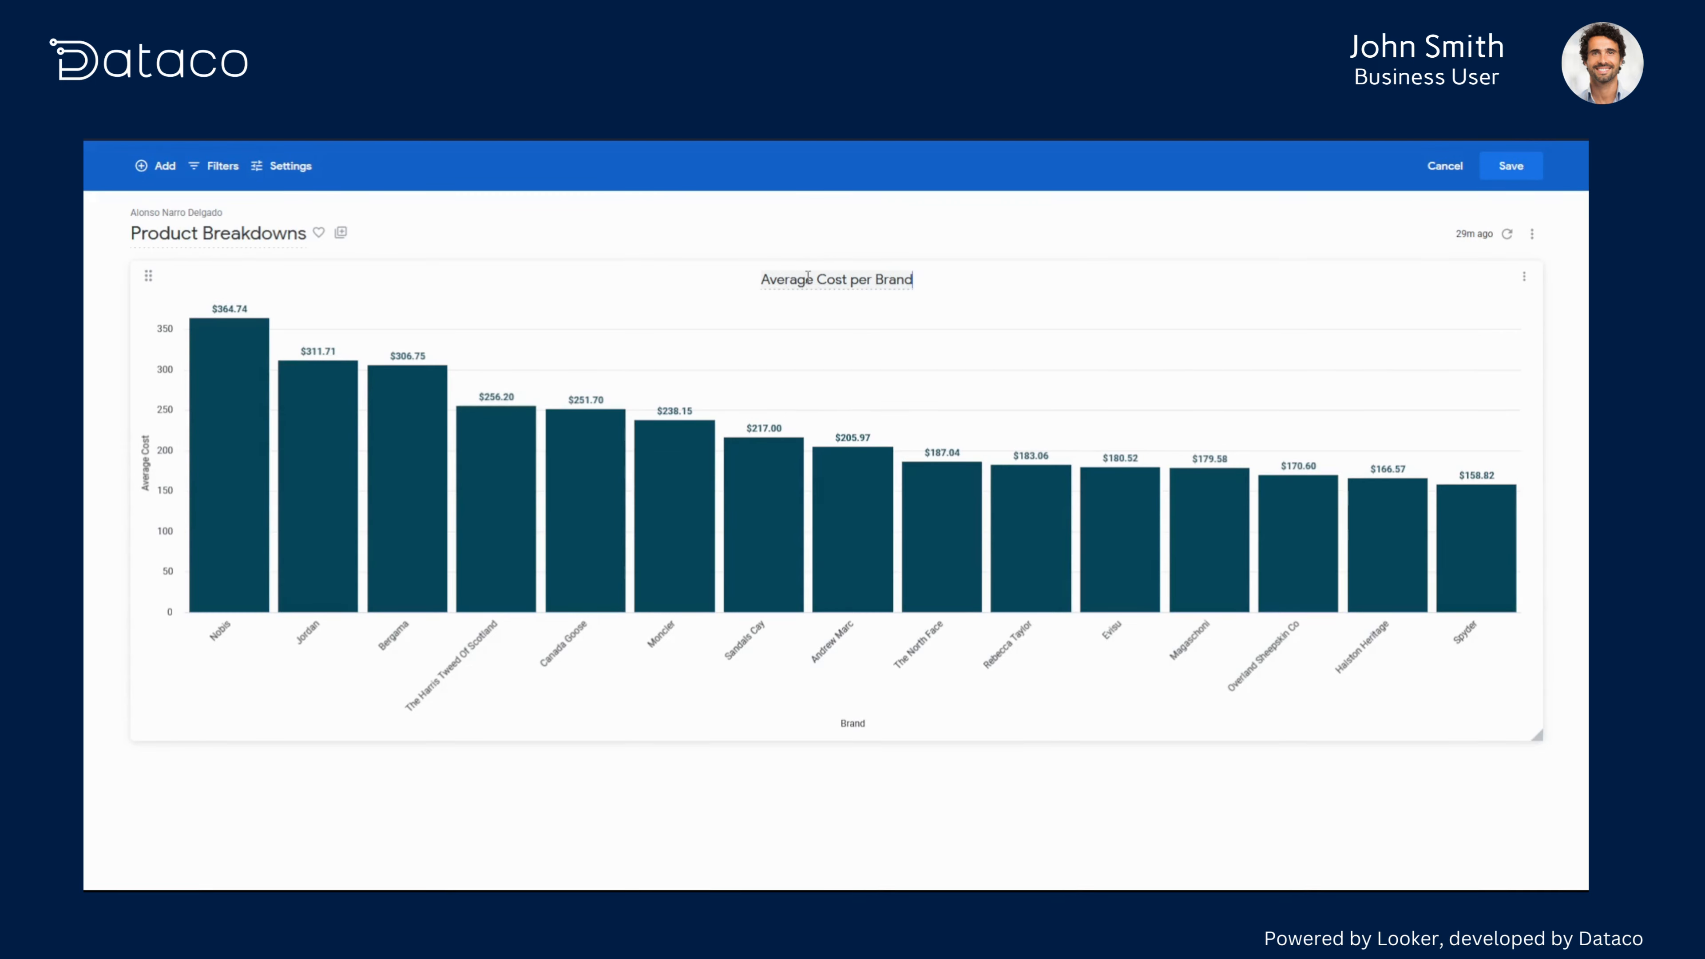
pyautogui.click(1515, 172)
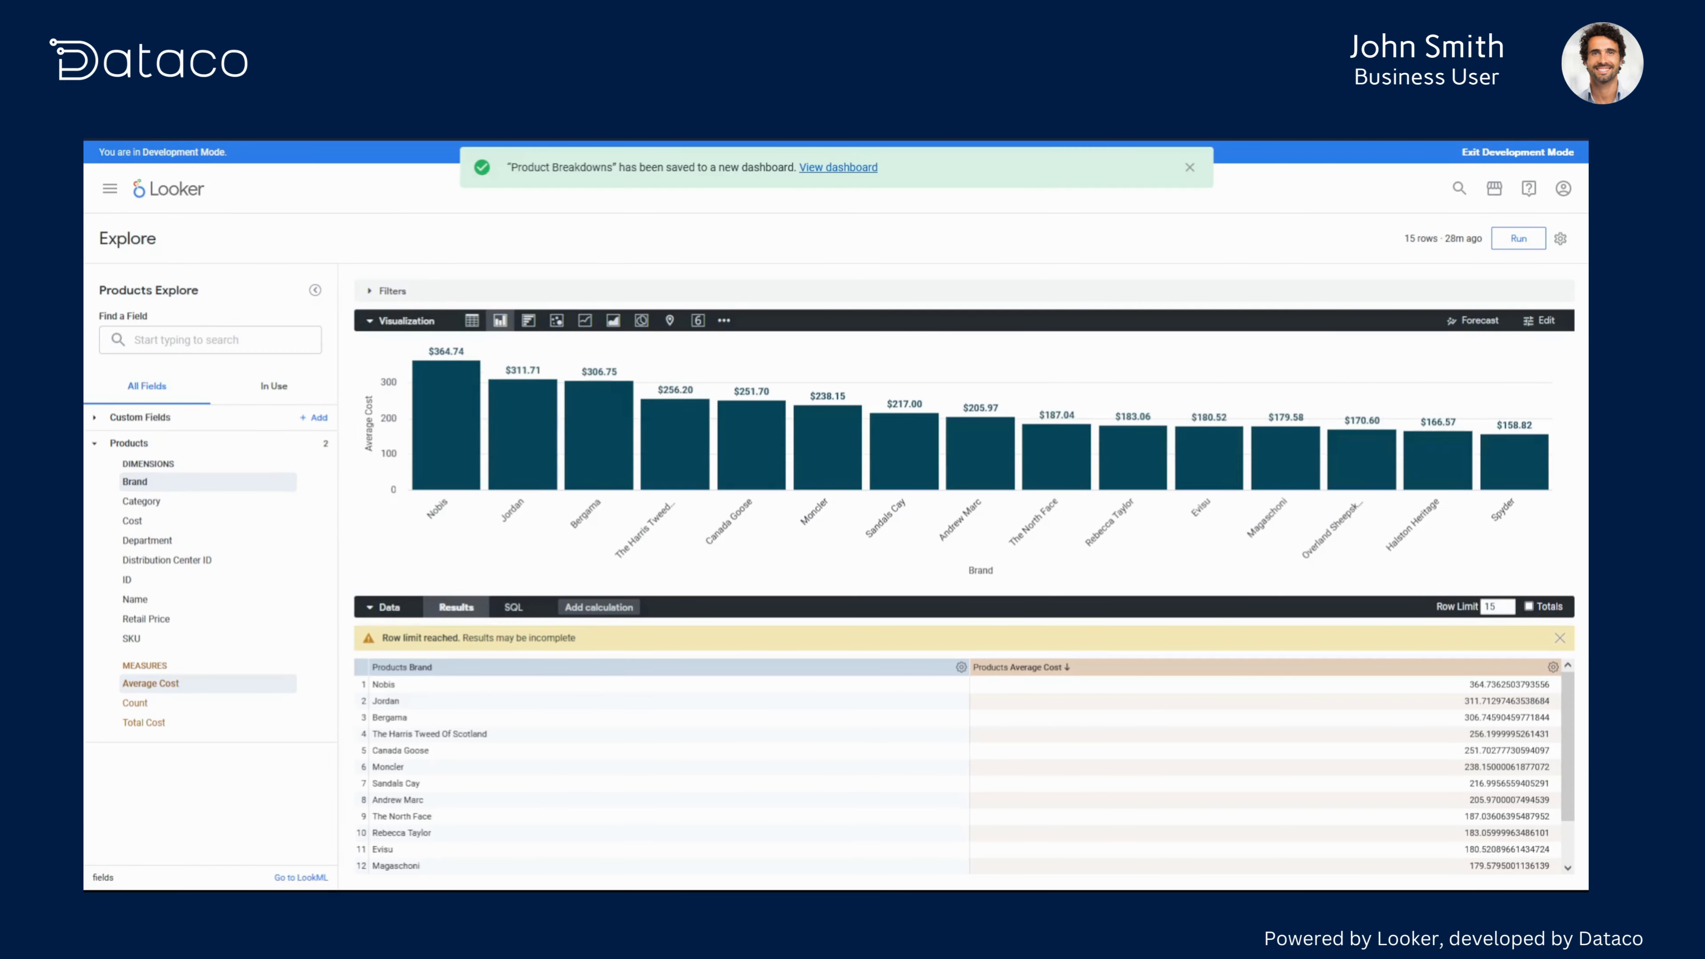
# - Back in the explore, clear all fields currently in use and dismiss the saved notice
pyautogui.click(274, 384)
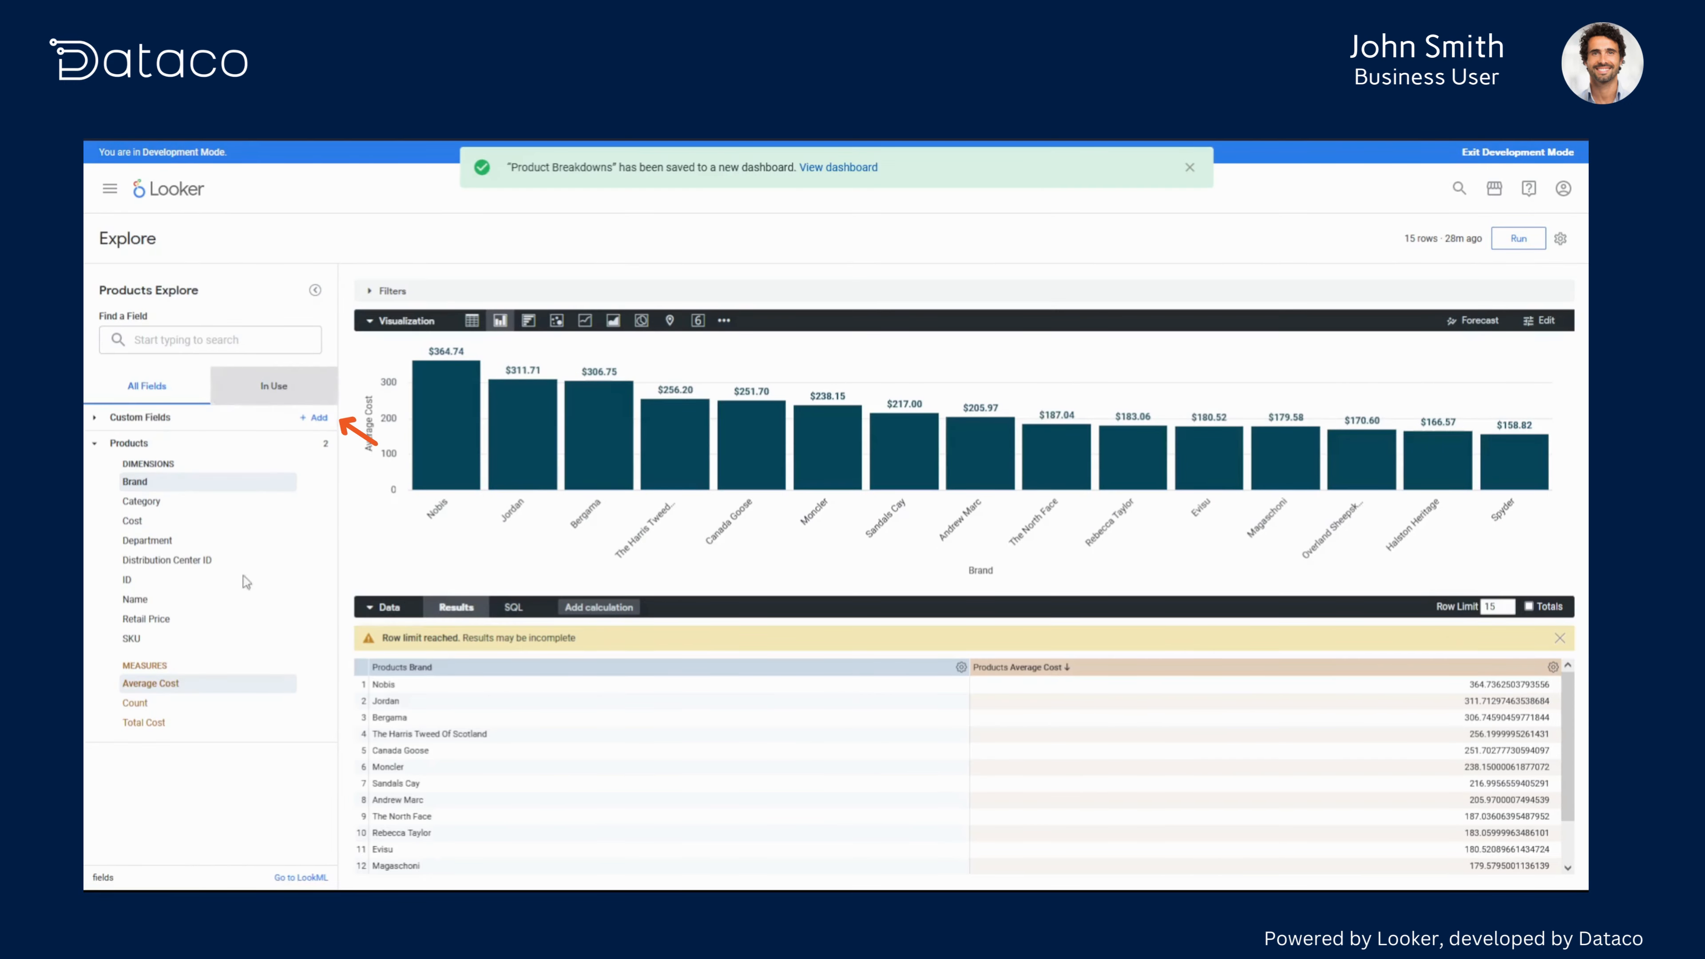
pyautogui.click(108, 500)
pyautogui.click(134, 386)
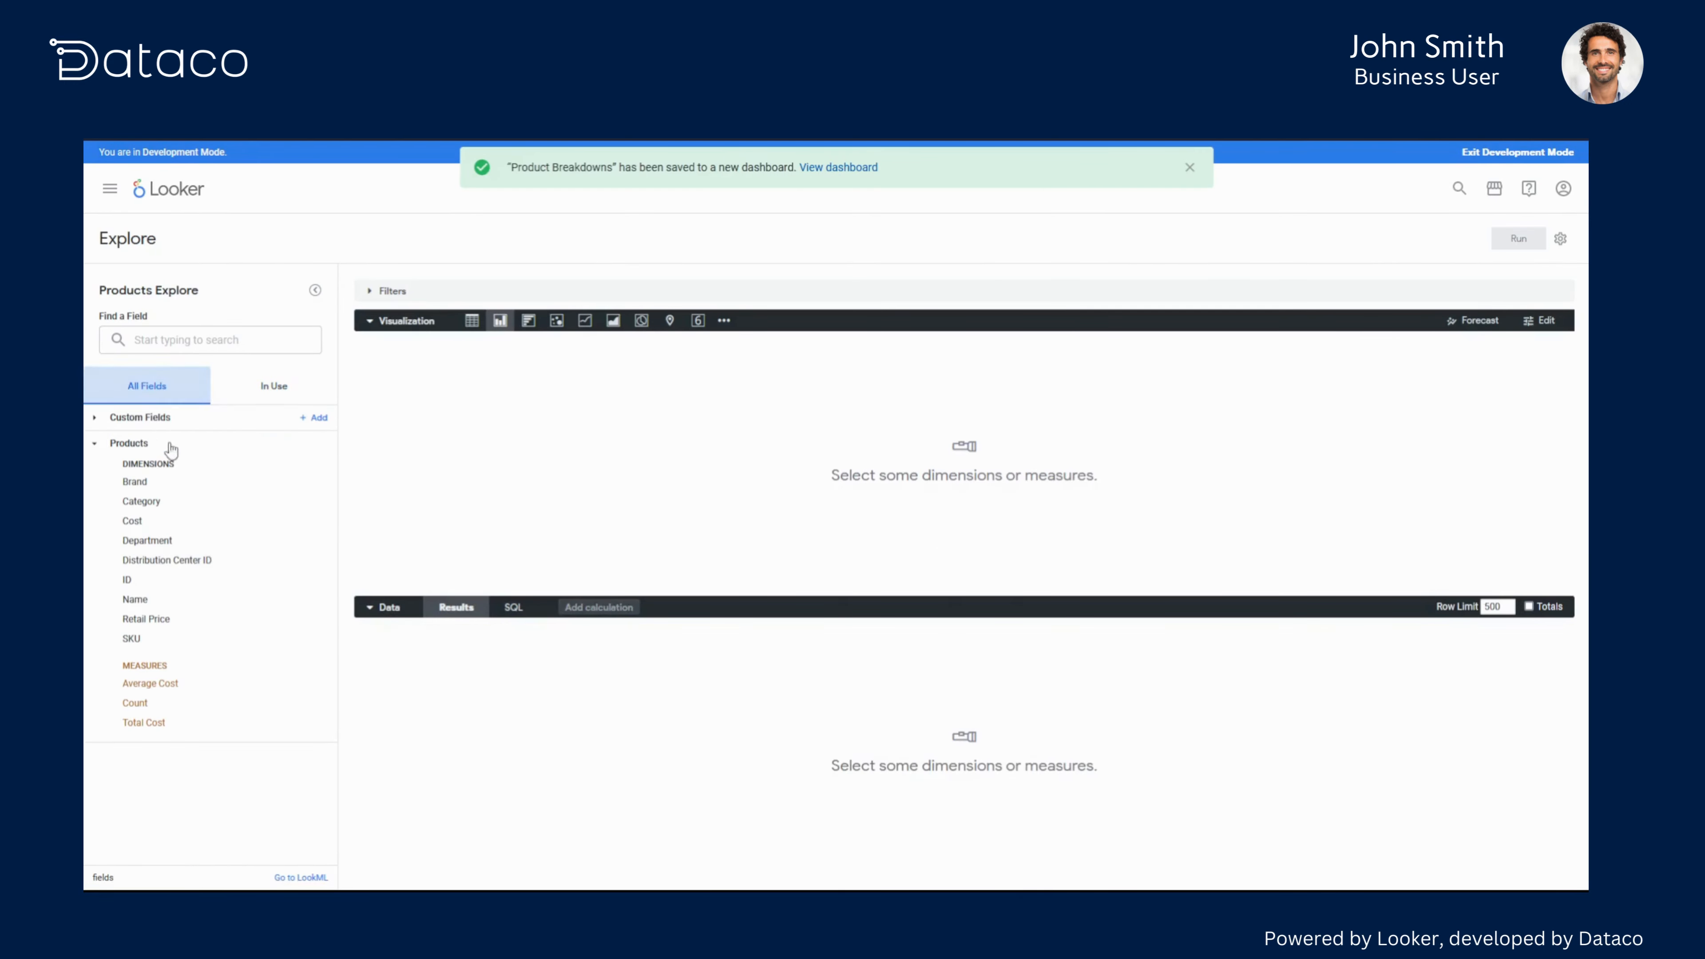
pyautogui.click(1190, 168)
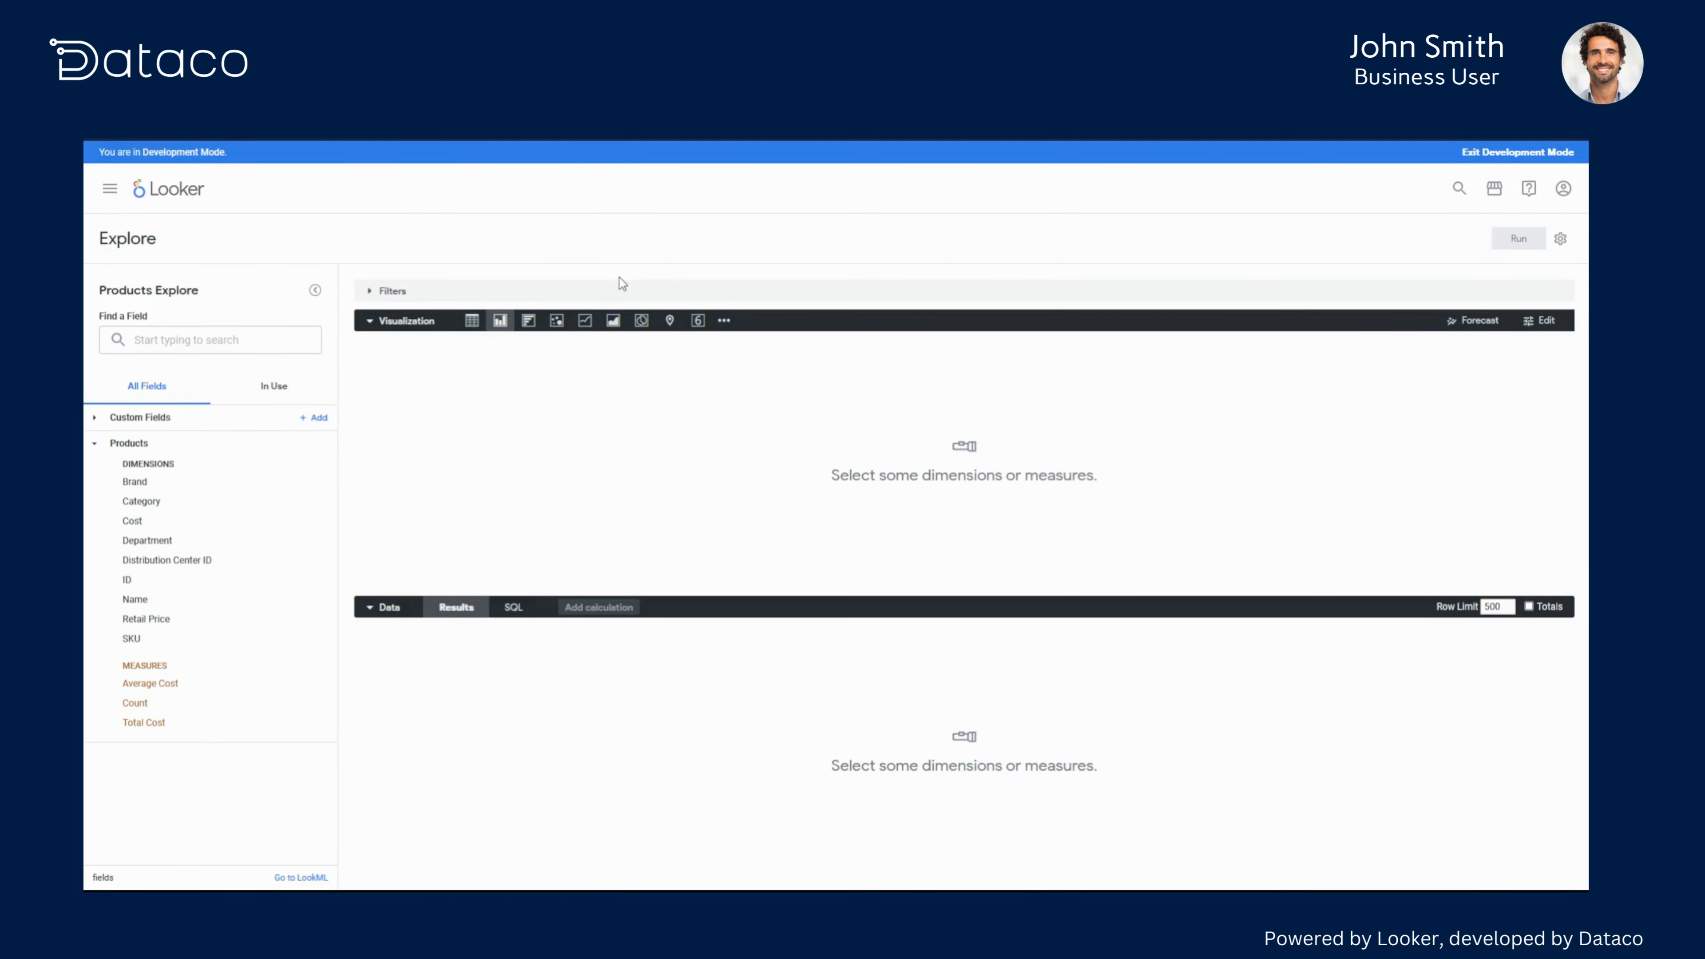
# - Add the Category dimension and Count measure, sorting results by Count descending
pyautogui.click(179, 503)
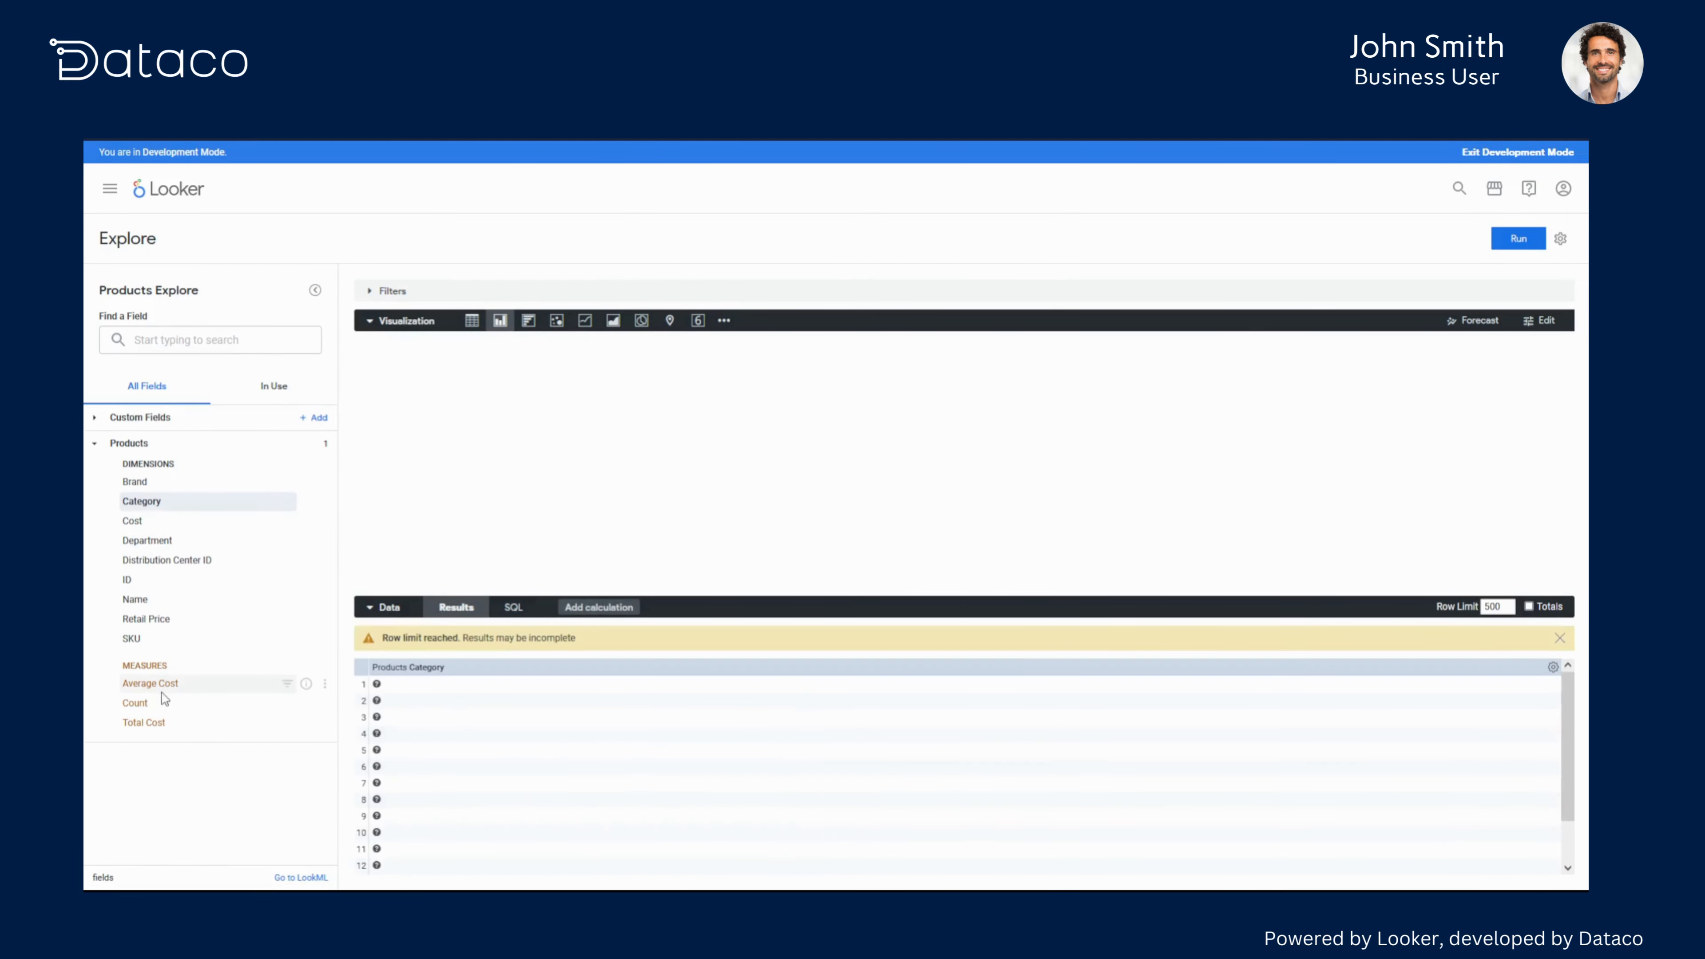
pyautogui.click(162, 705)
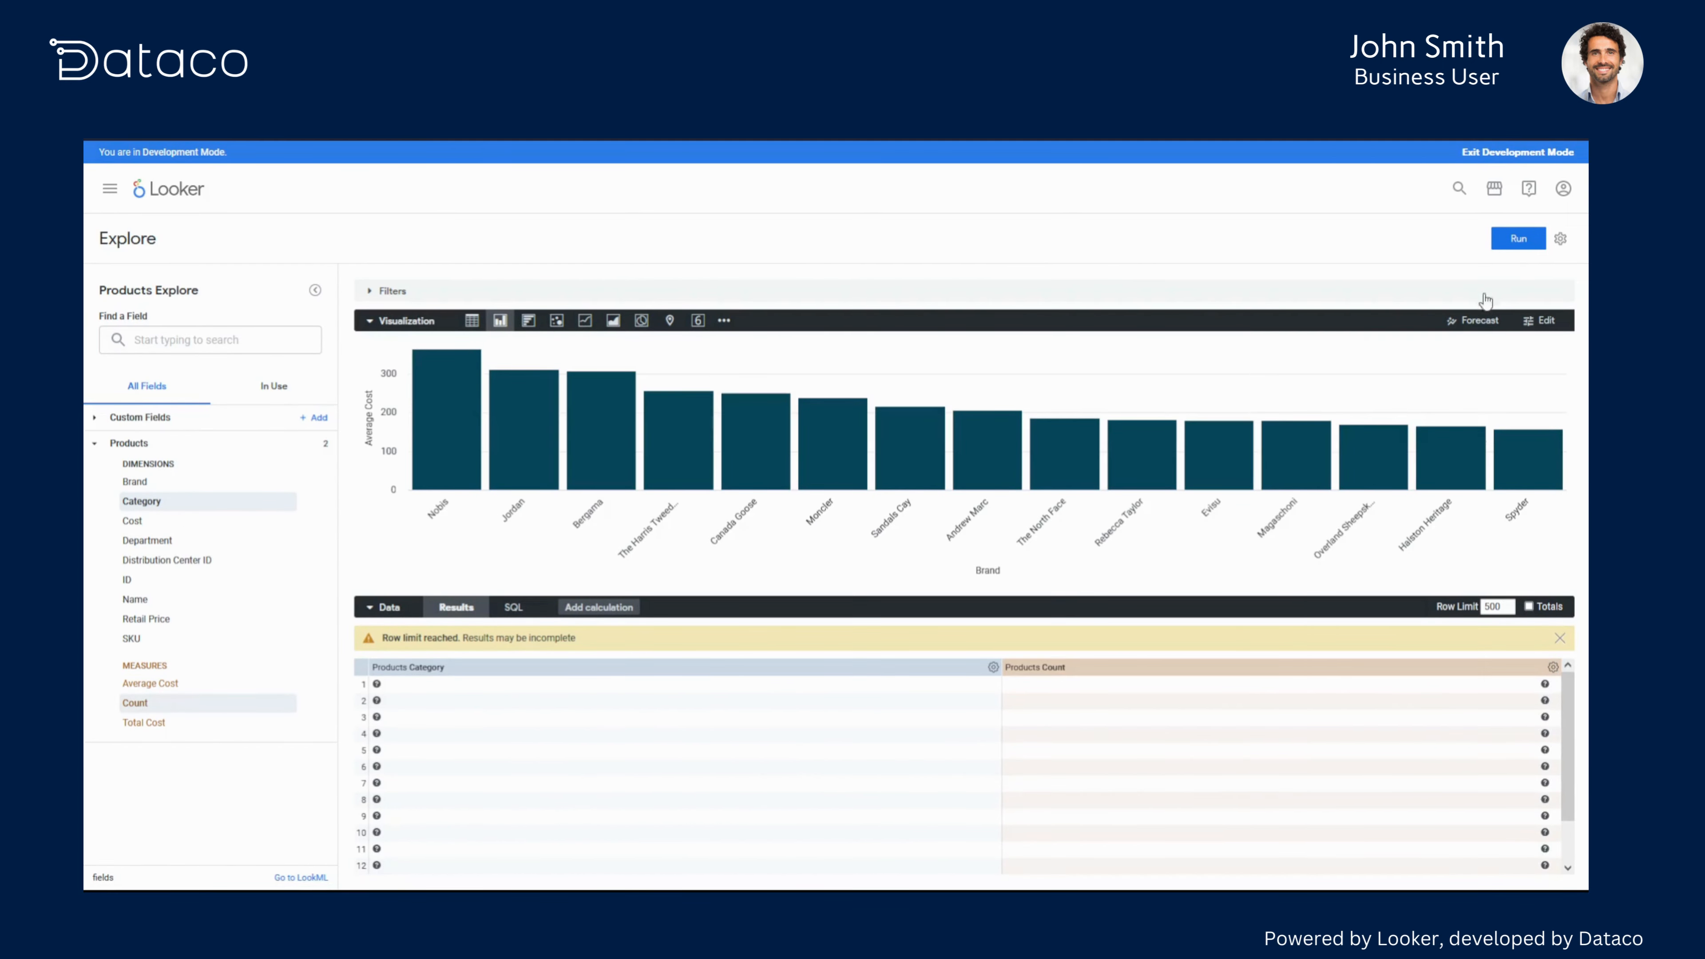
pyautogui.click(1067, 670)
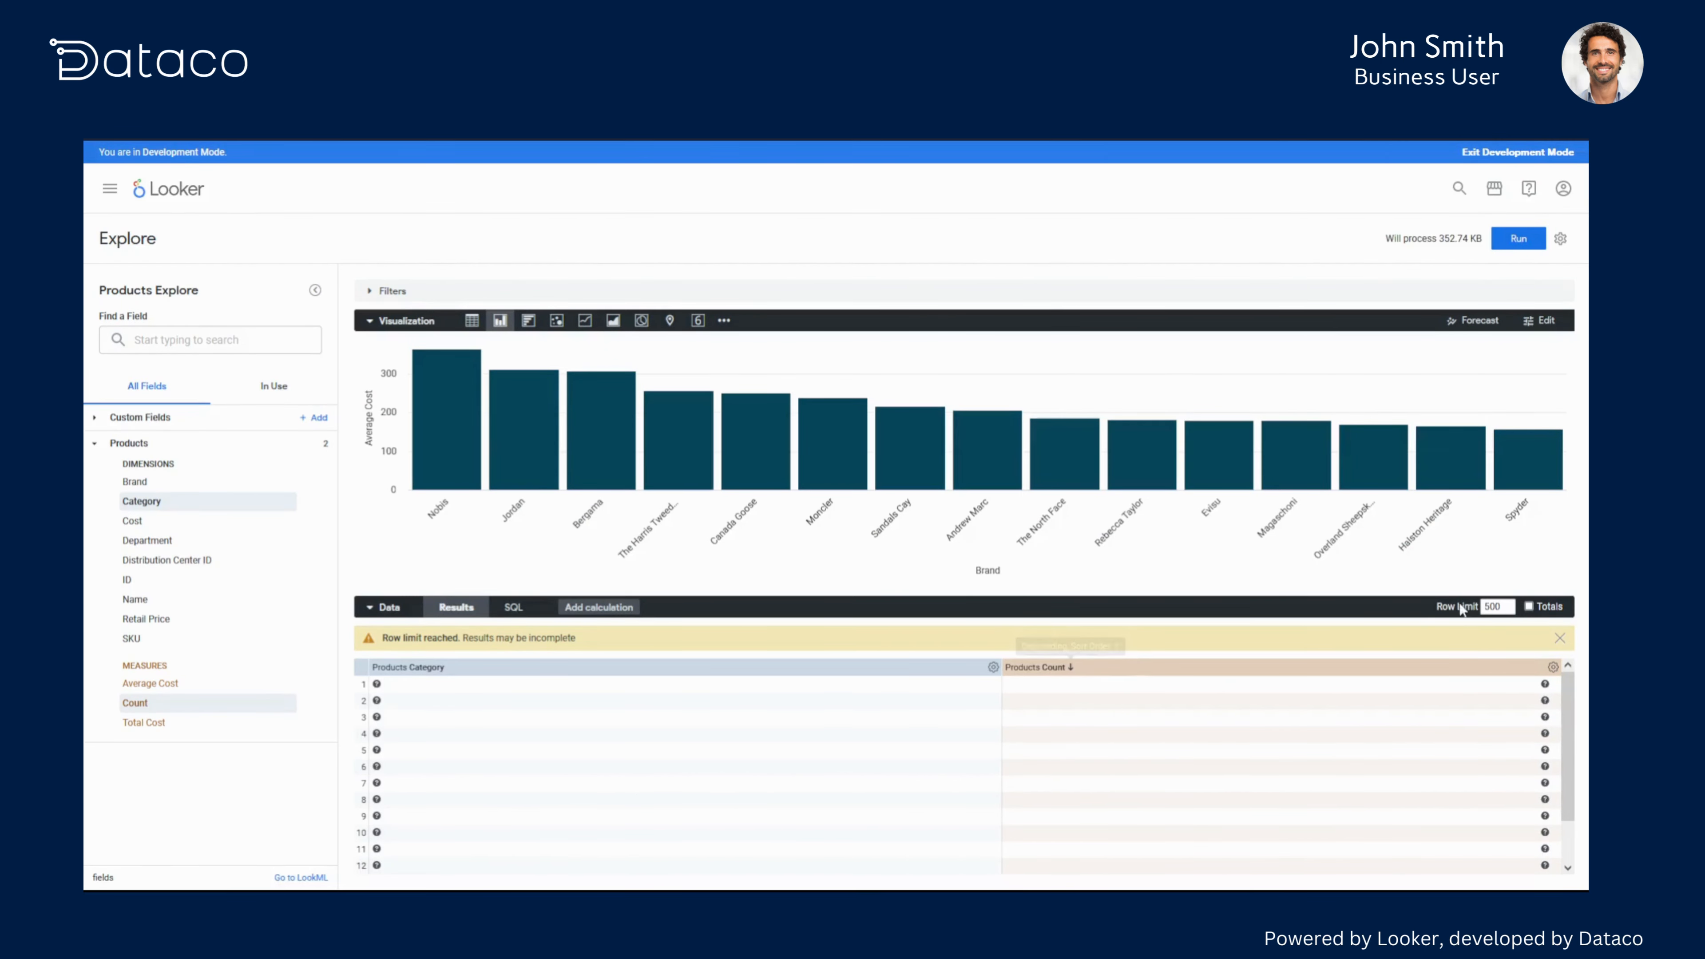
# - Set the row limit to 15 and run the query
pyautogui.doubleClick(1491, 607)
pyautogui.write('15')
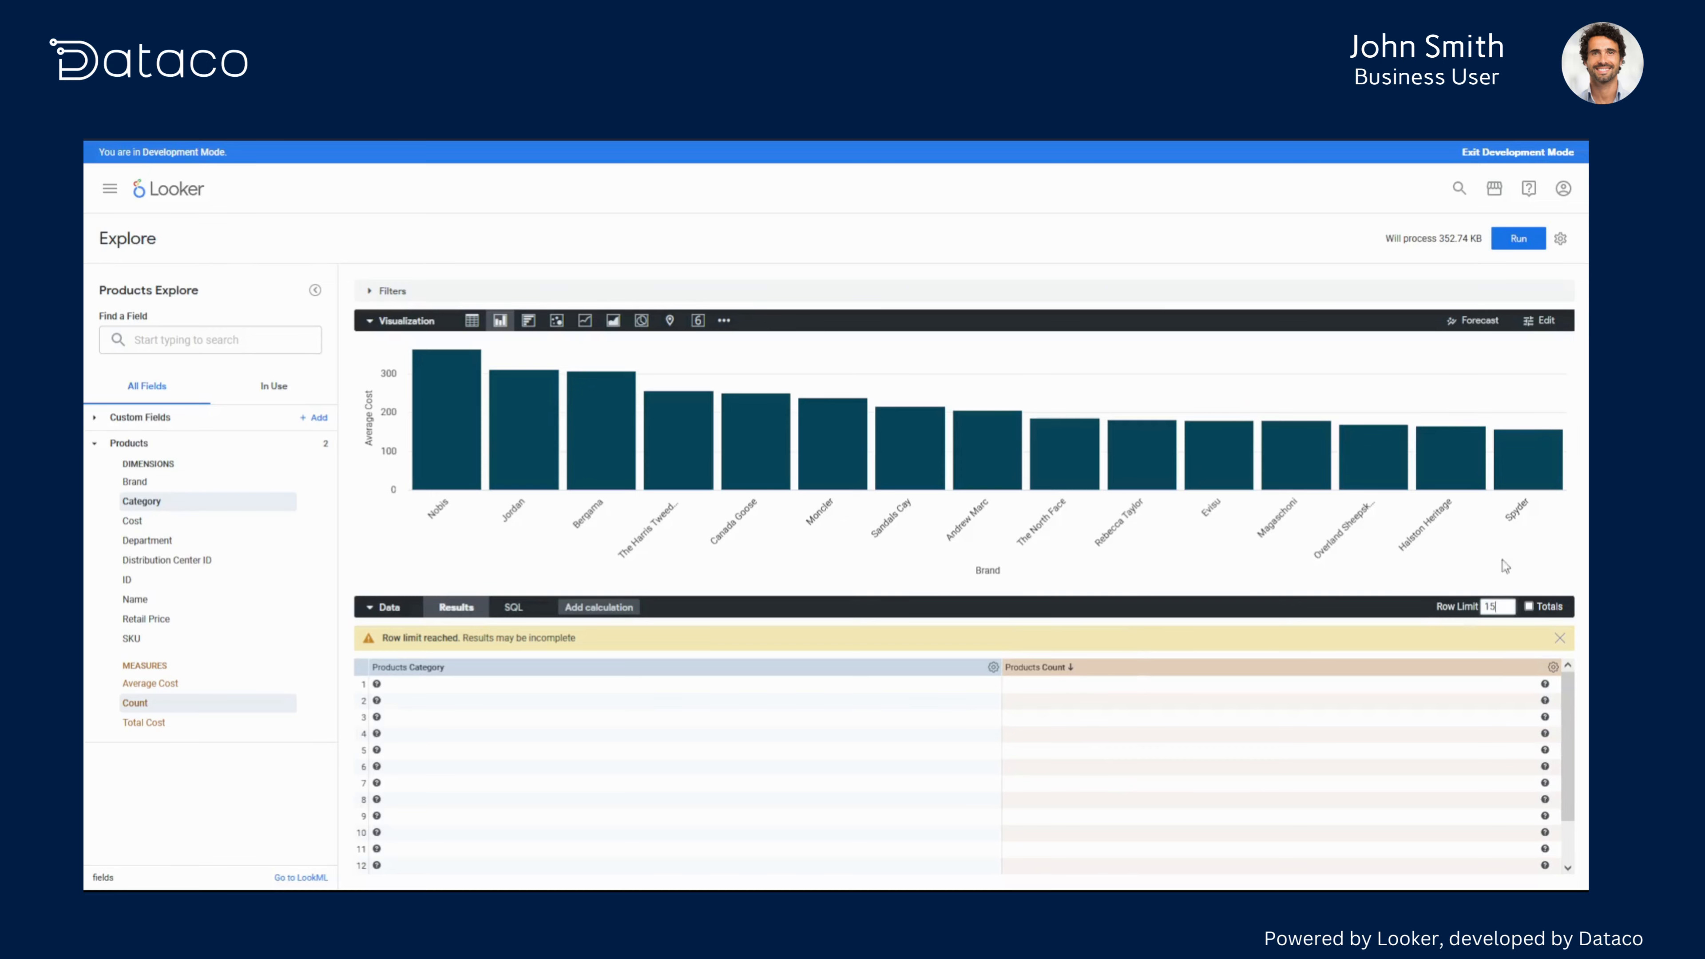
pyautogui.click(1519, 239)
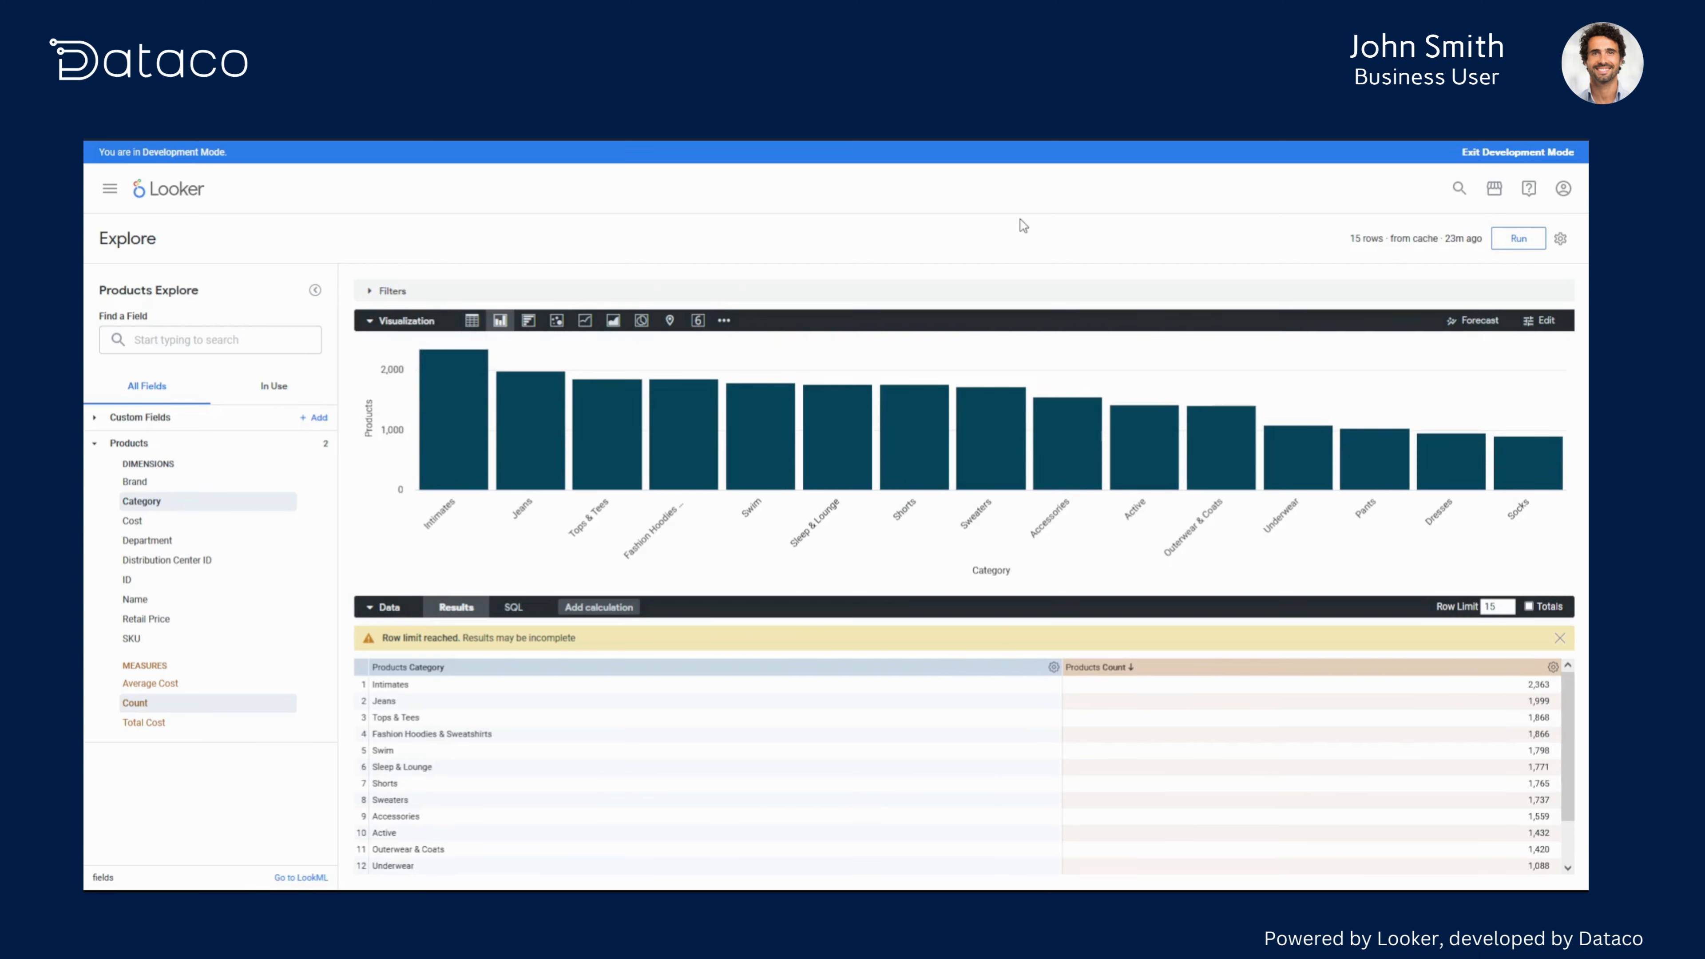
# - Turn on value labels for the category count bar chart
pyautogui.click(1545, 321)
pyautogui.click(1463, 342)
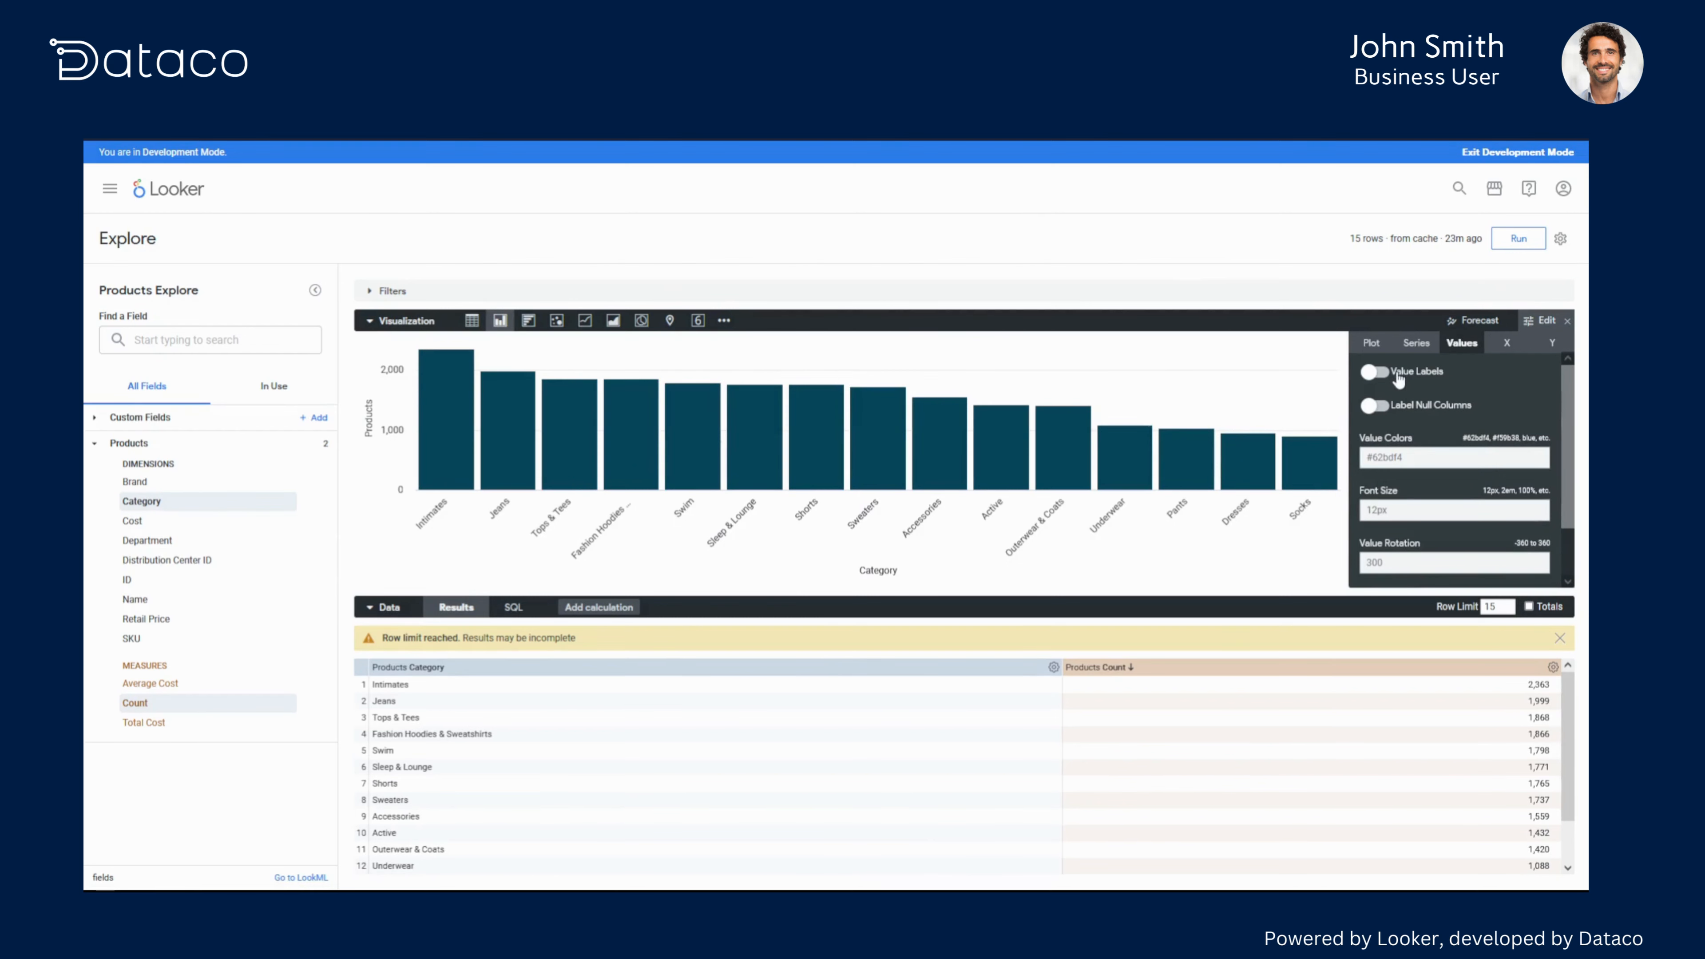
pyautogui.click(1383, 374)
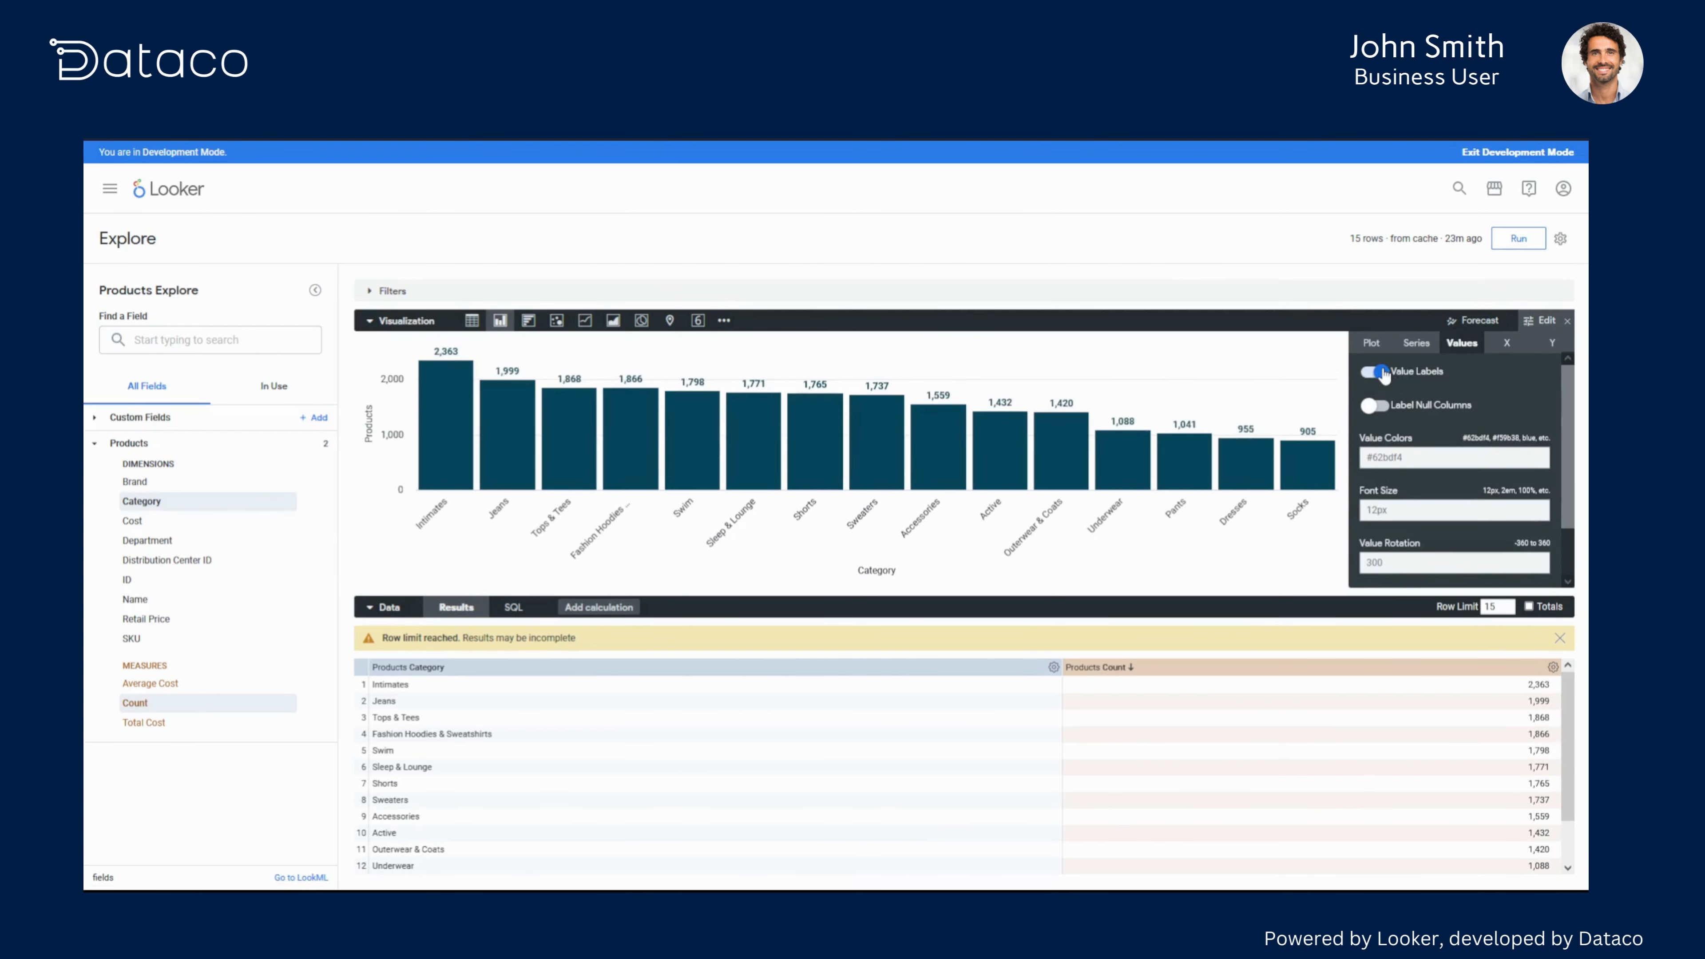
pyautogui.scroll(-1, 1454, 388)
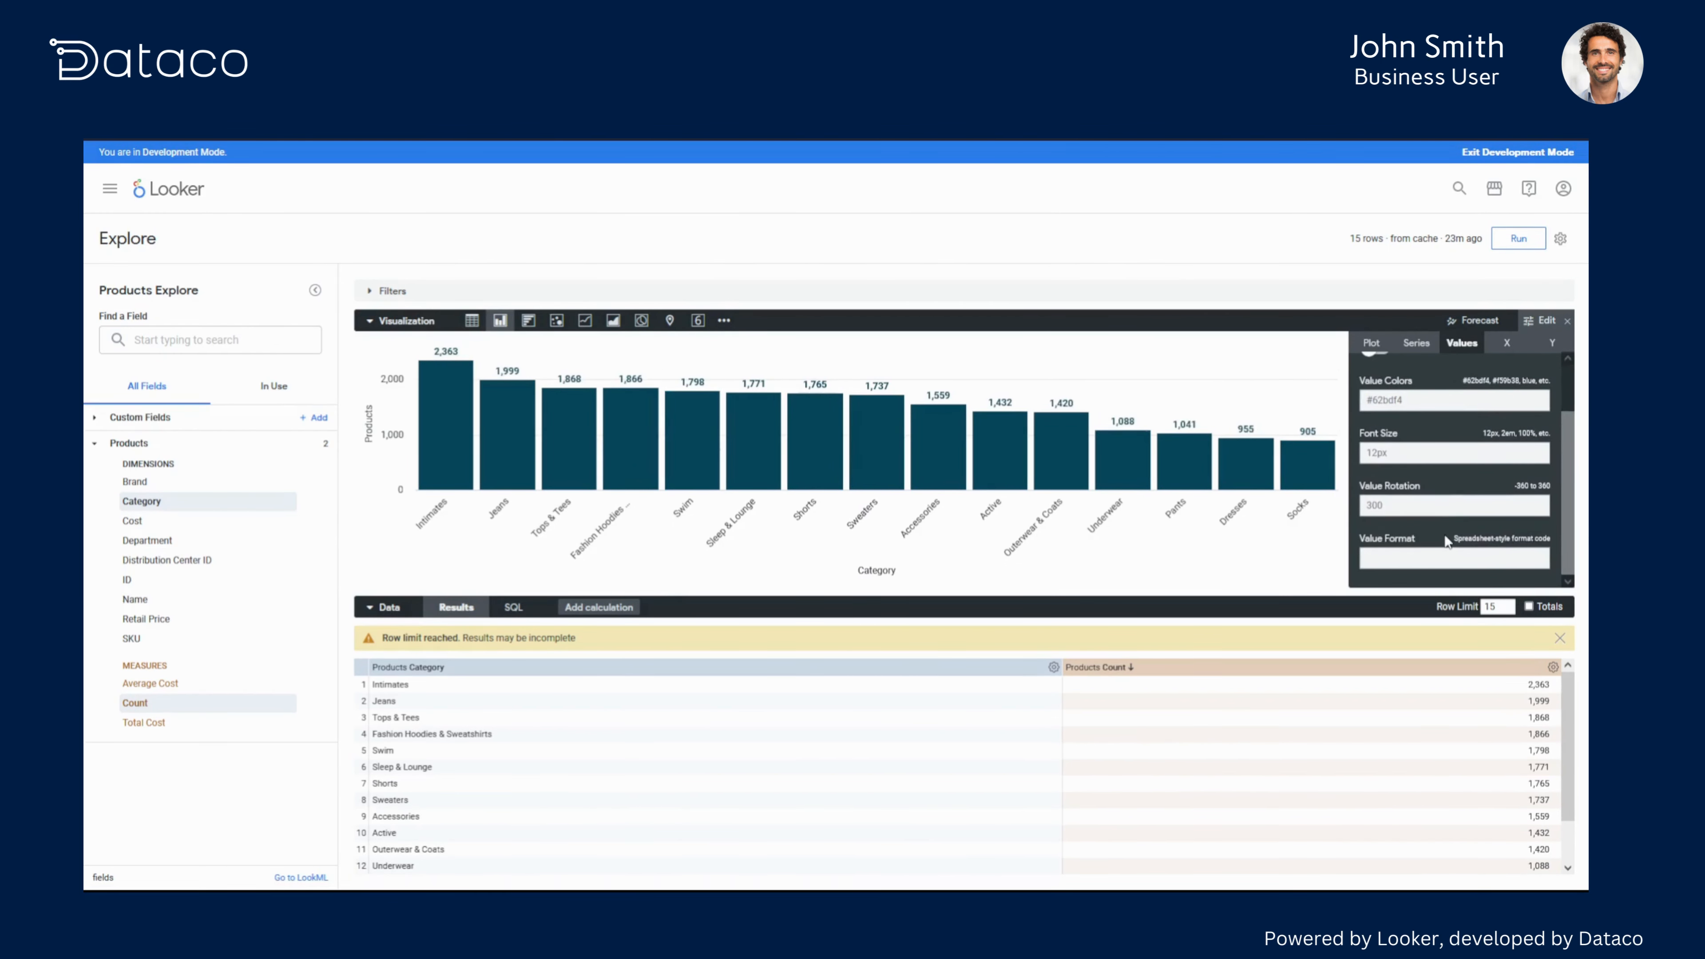
pyautogui.scroll(1, 1486, 378)
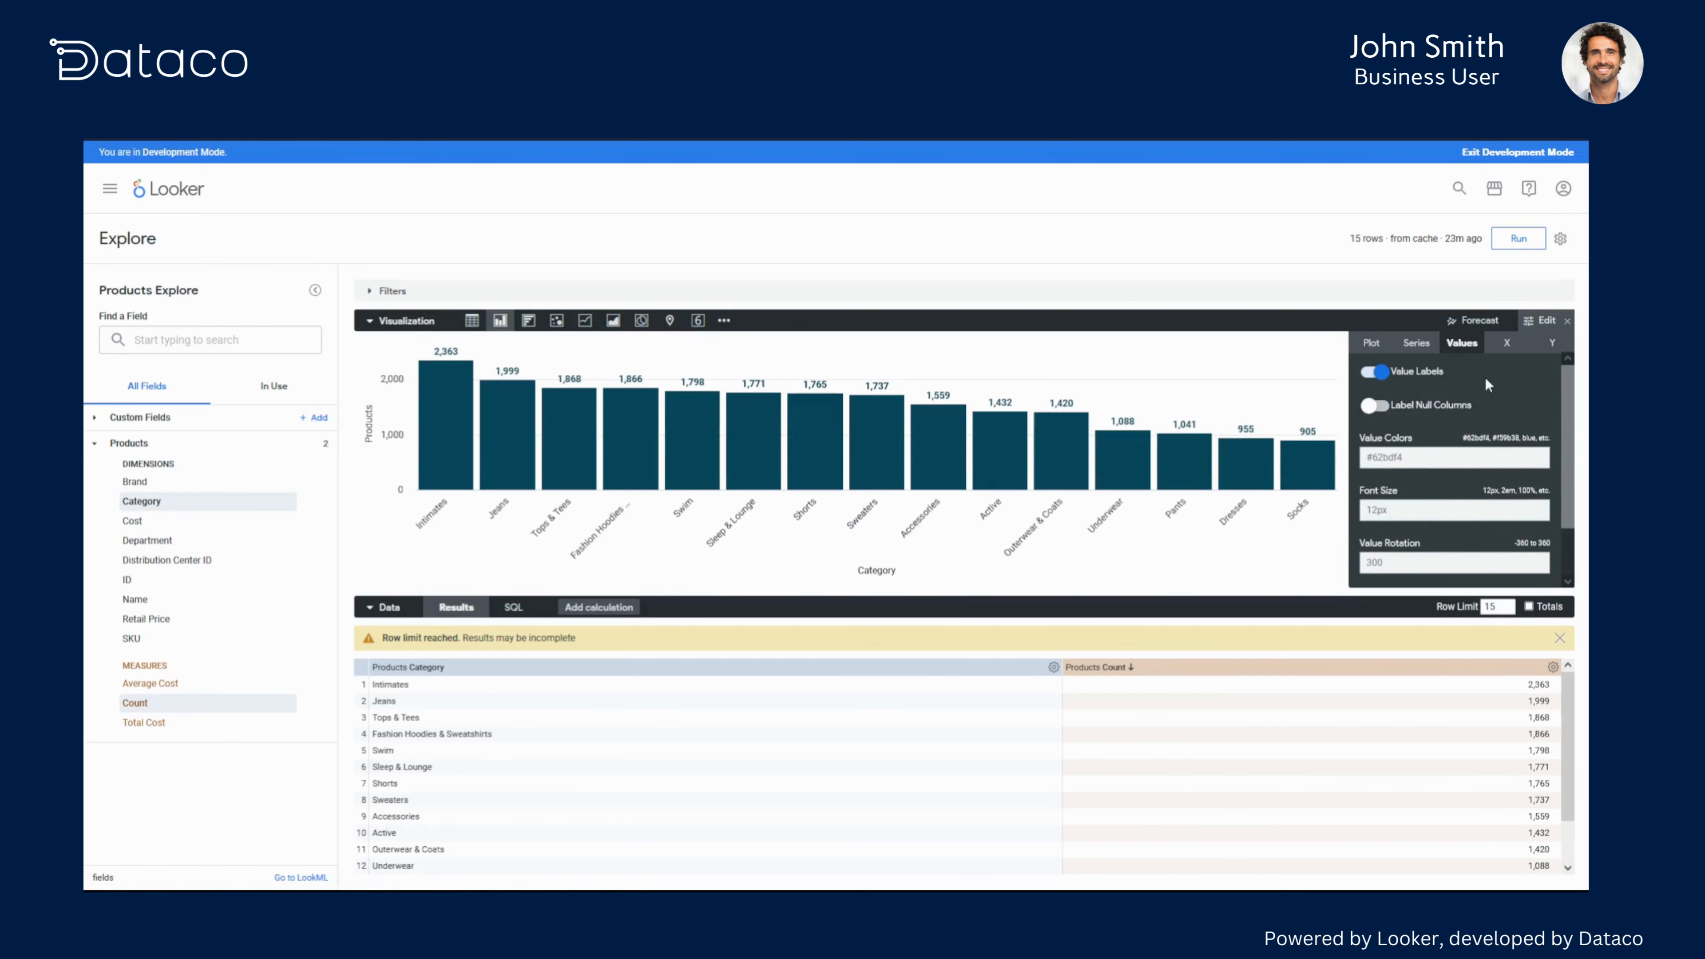
pyautogui.click(1544, 321)
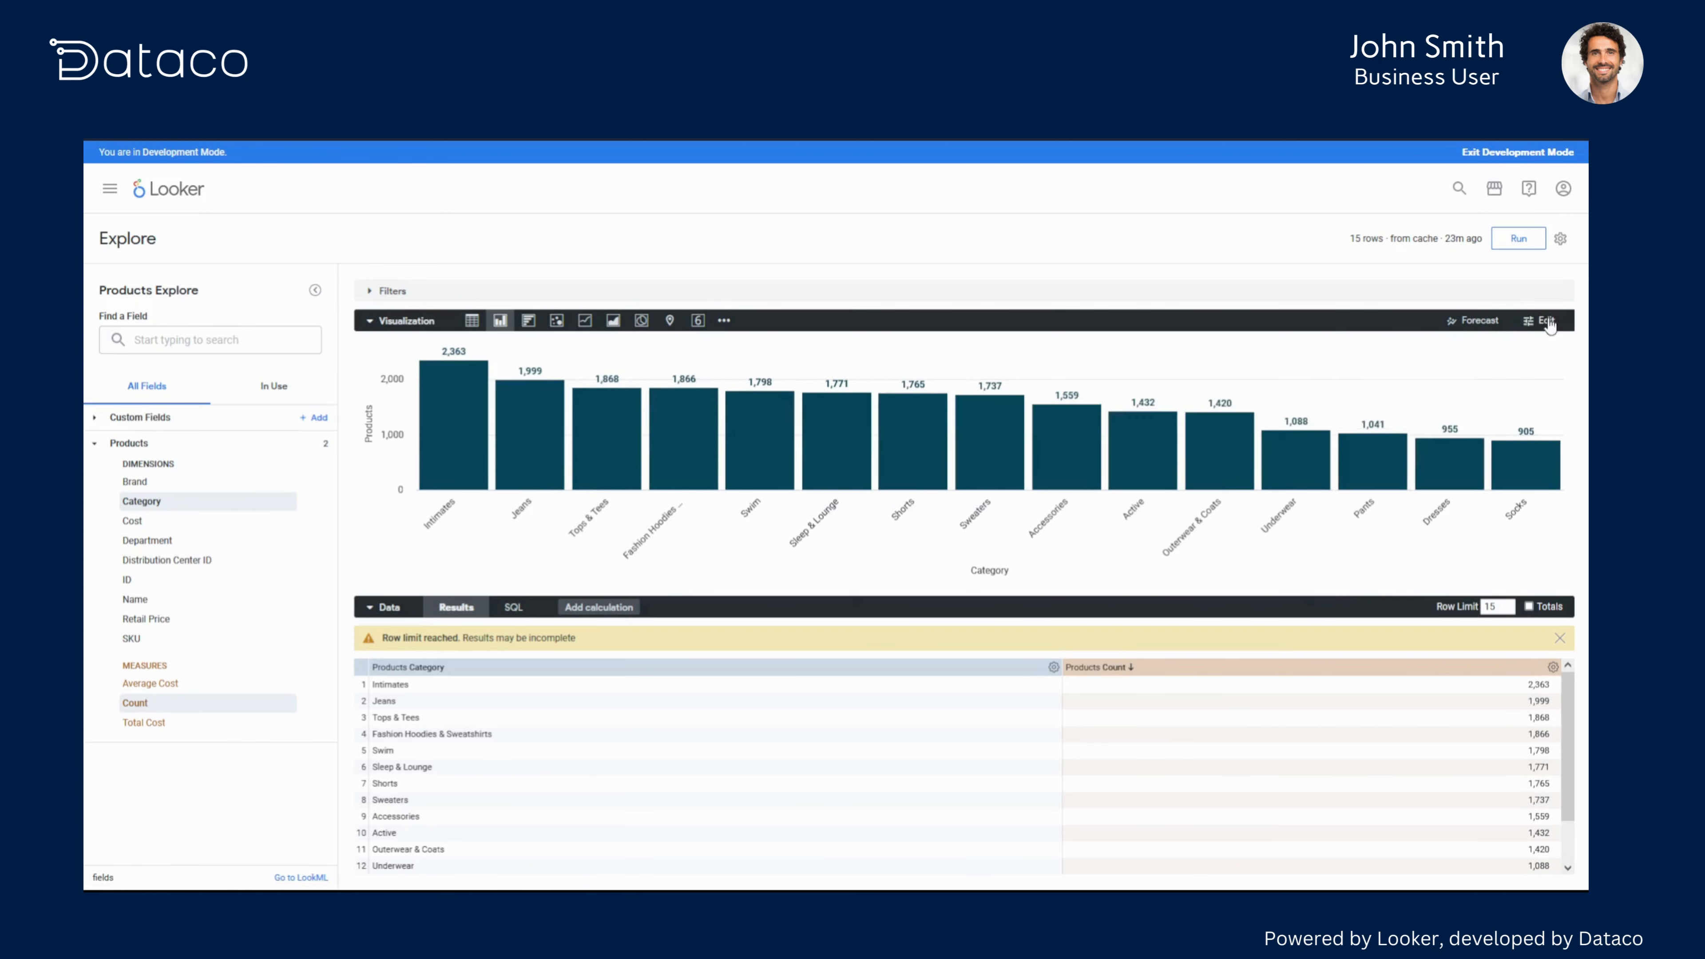
# - Choose to save the chart to the existing Product Breakdowns dashboard in My folder
pyautogui.click(1560, 239)
pyautogui.moveTo(1465, 293)
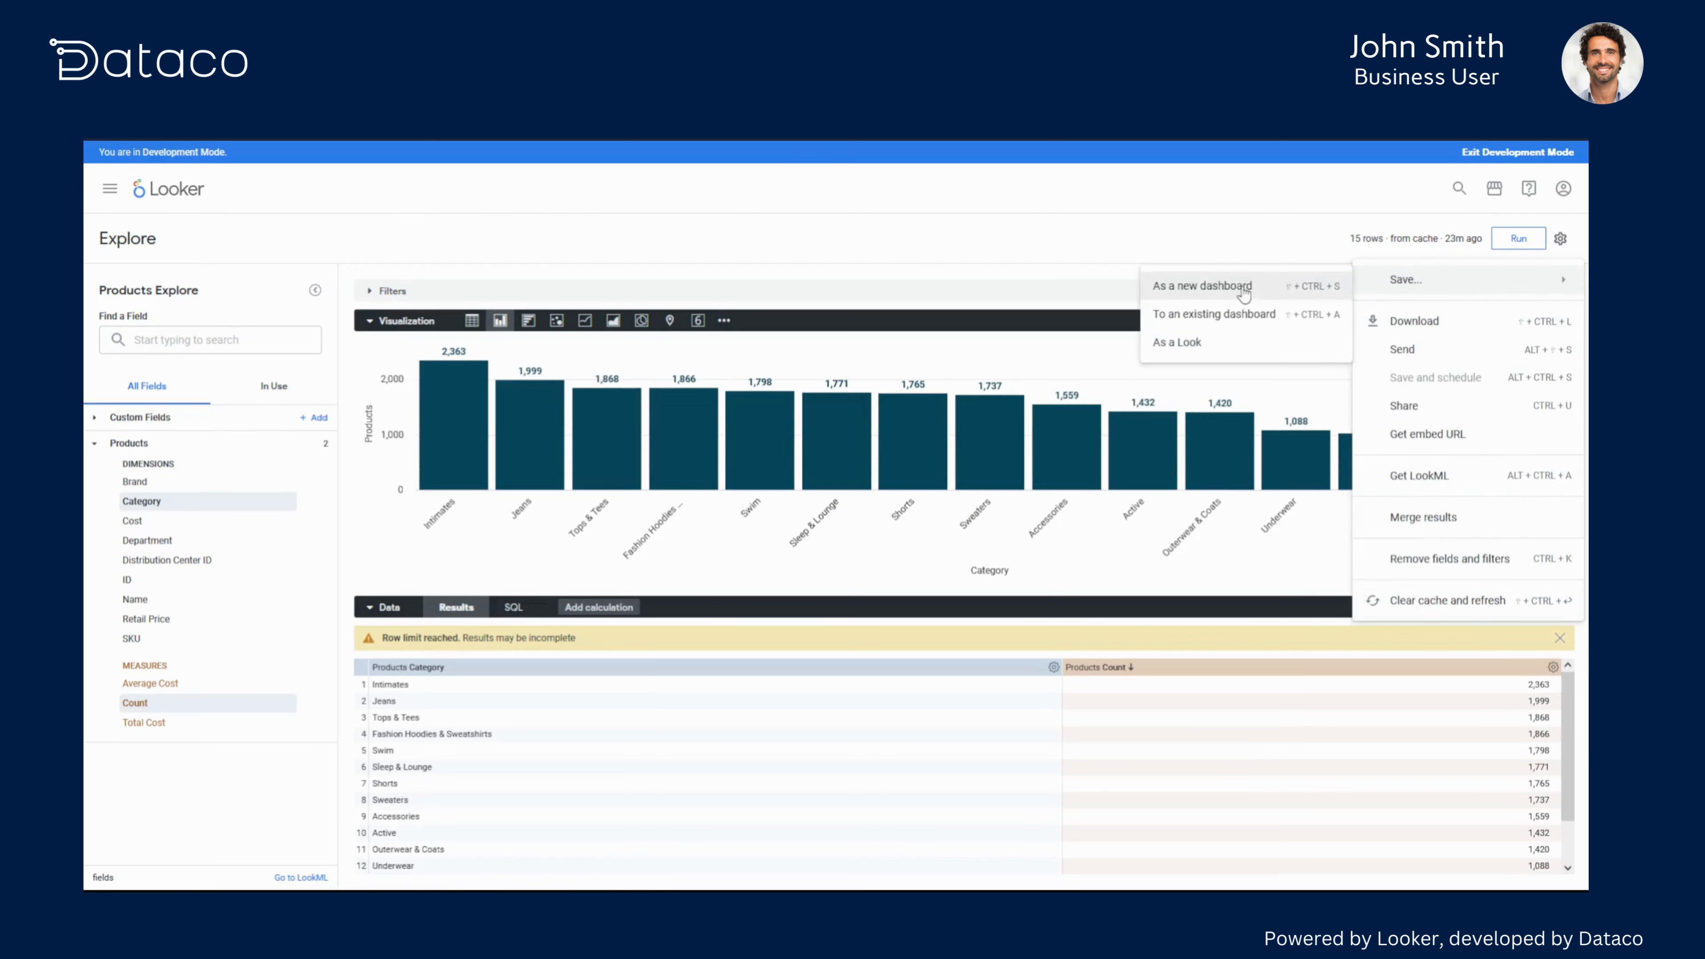
pyautogui.click(1224, 316)
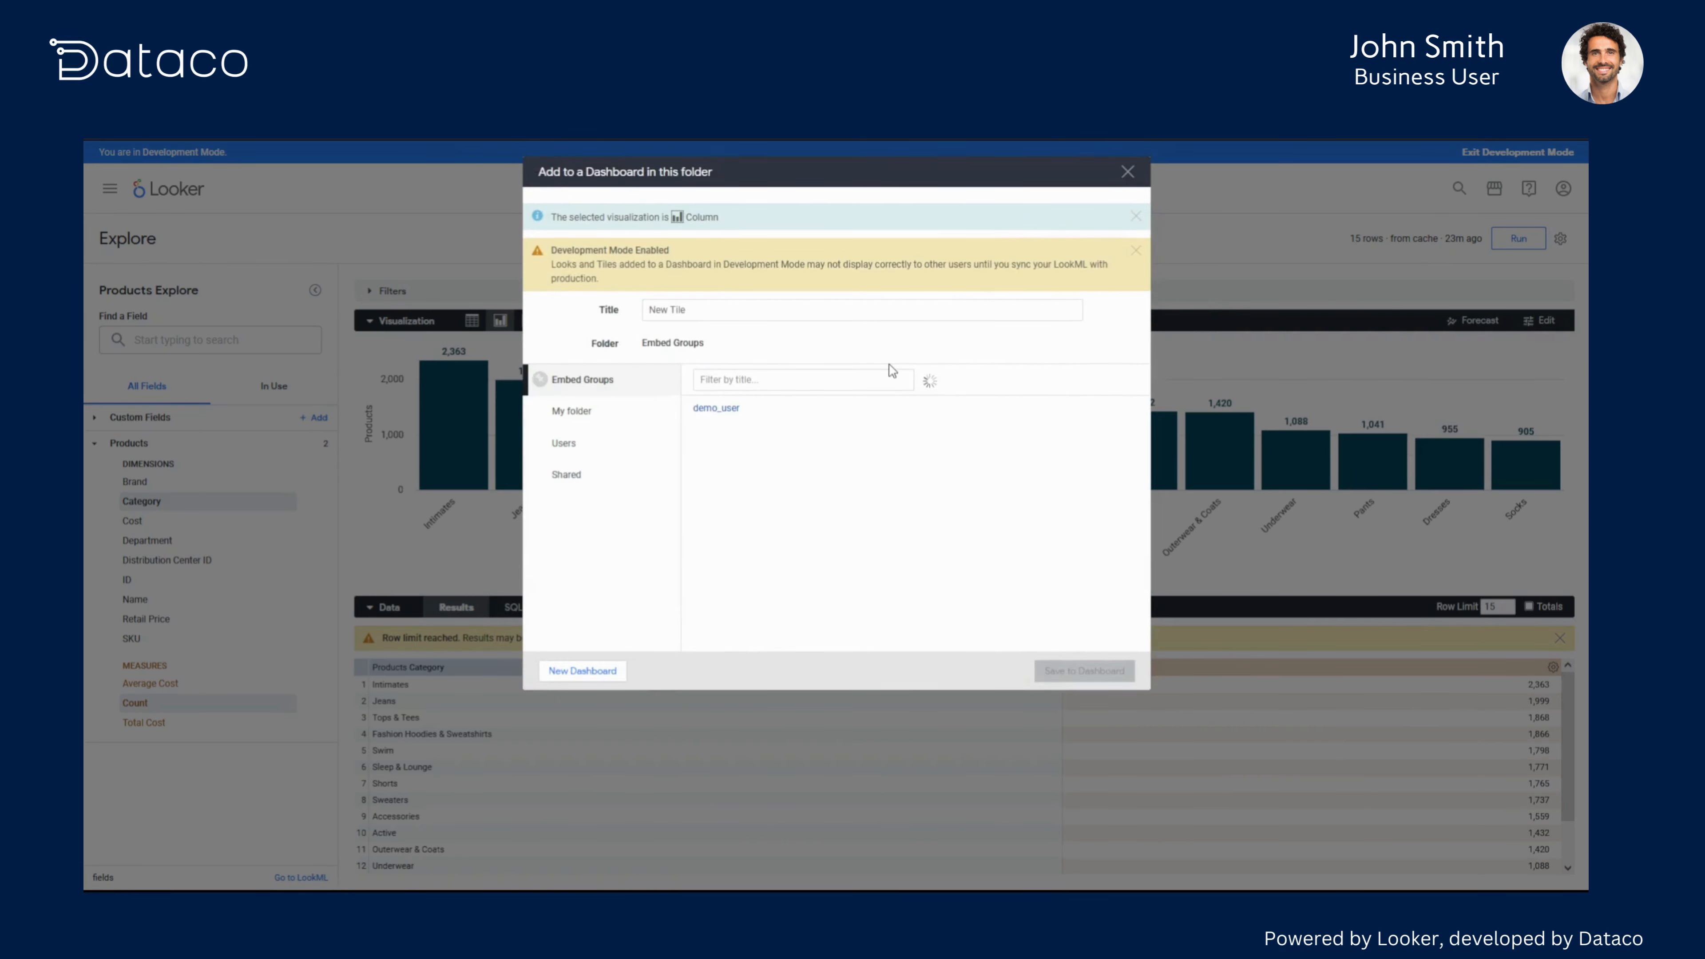
pyautogui.click(590, 417)
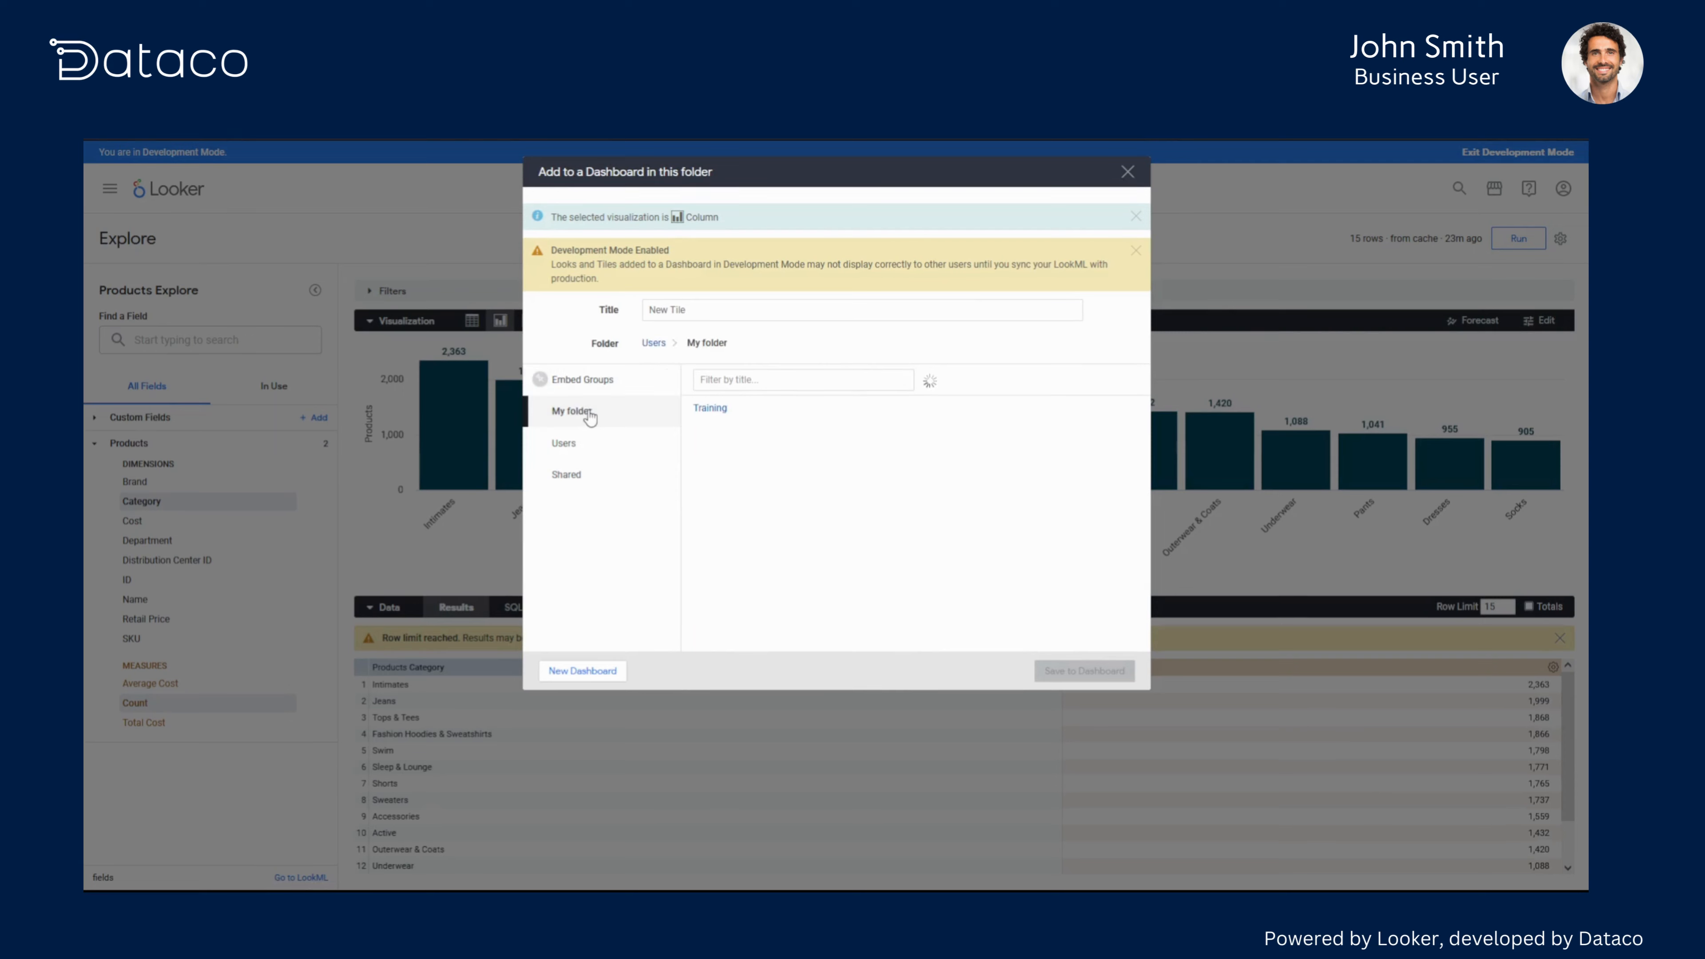
pyautogui.click(768, 438)
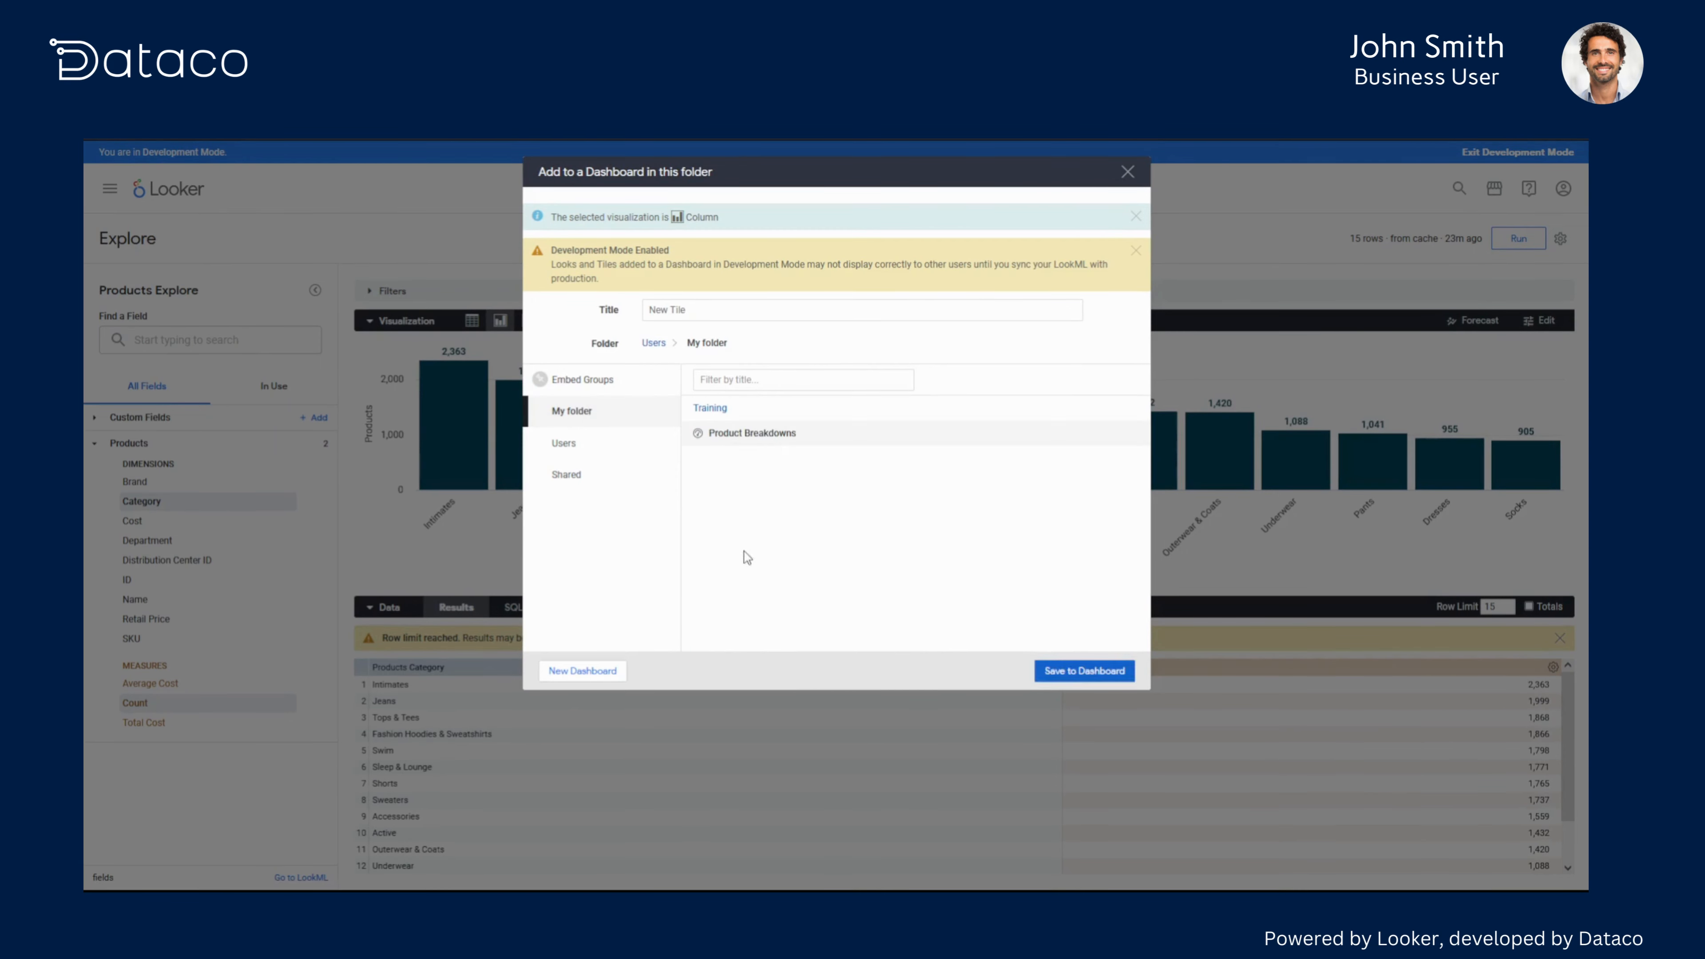
# - Title the tile "Product Count by Category" and save it to the dashboard
pyautogui.click(685, 309)
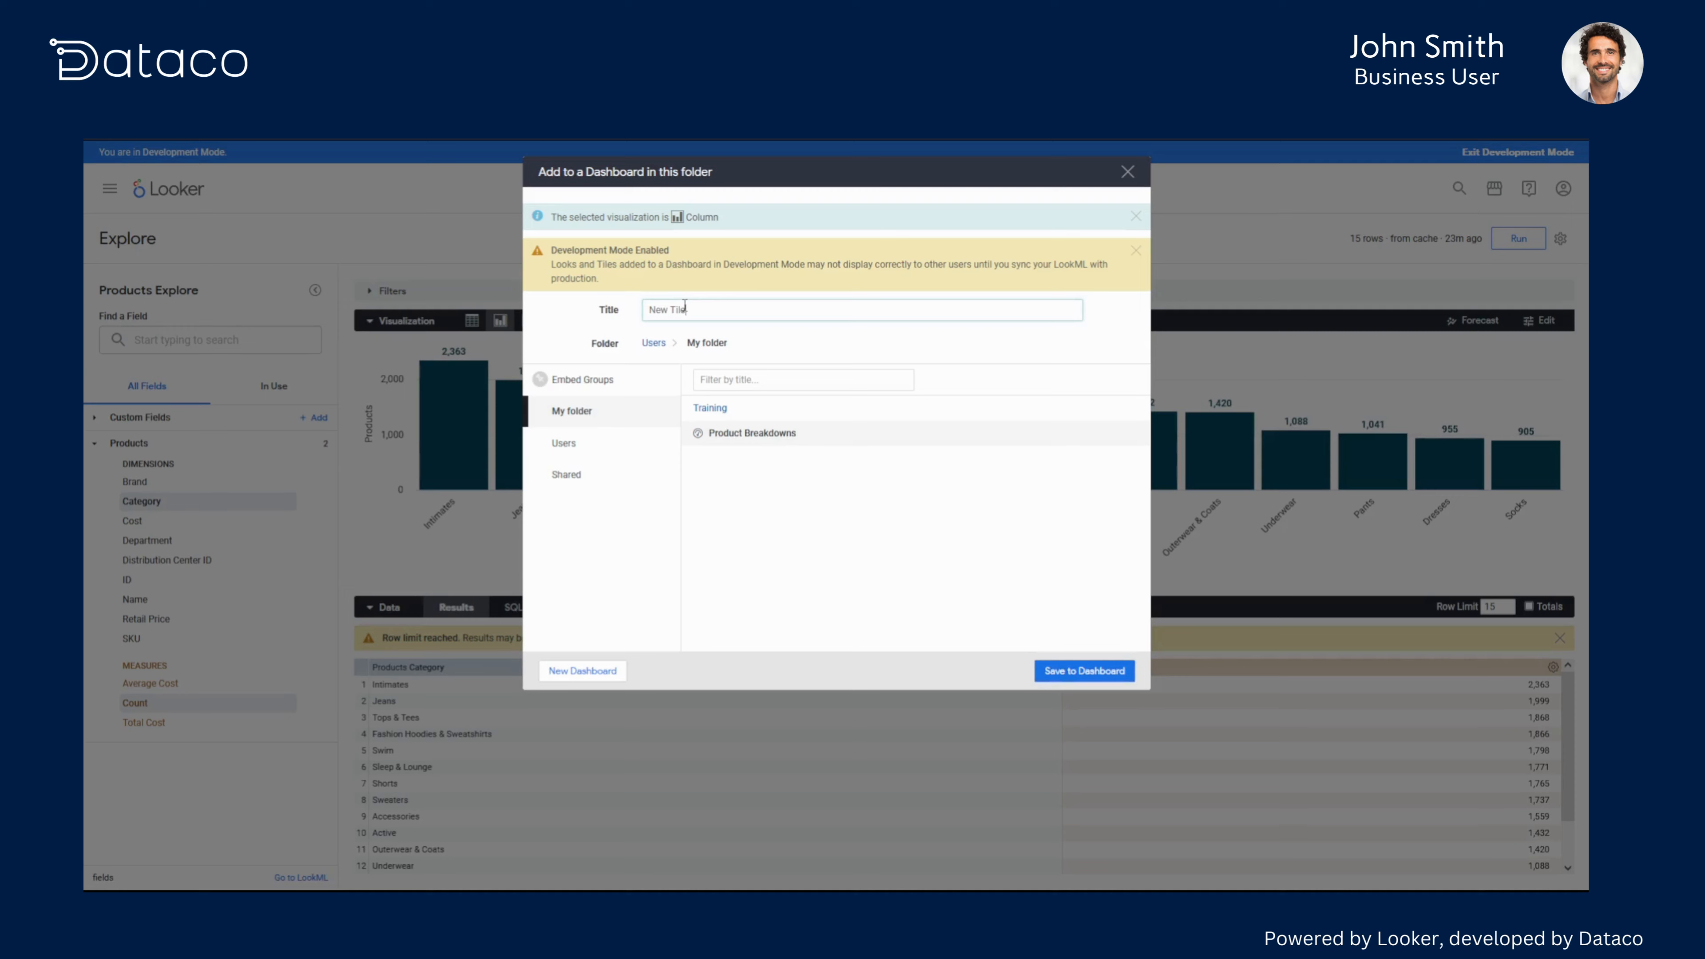
pyautogui.hotkey('ctrl', 'shift', 'Left')
pyautogui.hotkey('ctrl', 'shift', 'Left')
pyautogui.press('BackSpace')
pyautogui.write('Product Count by Category')
pyautogui.click(798, 598)
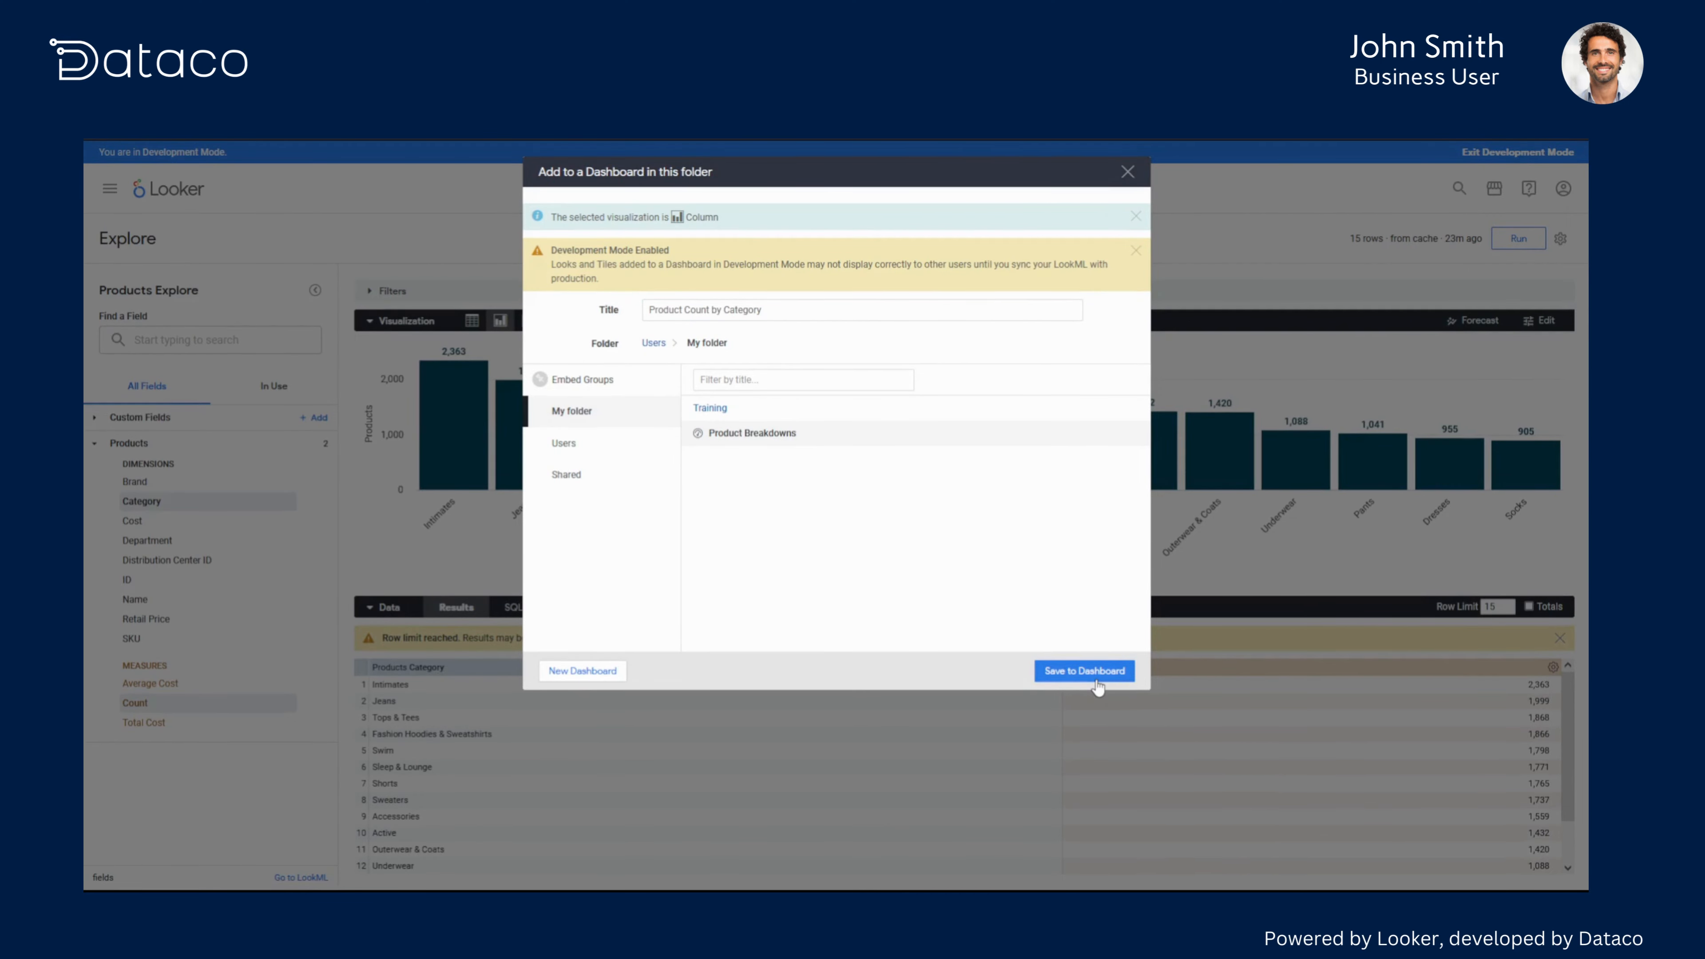
pyautogui.click(1085, 671)
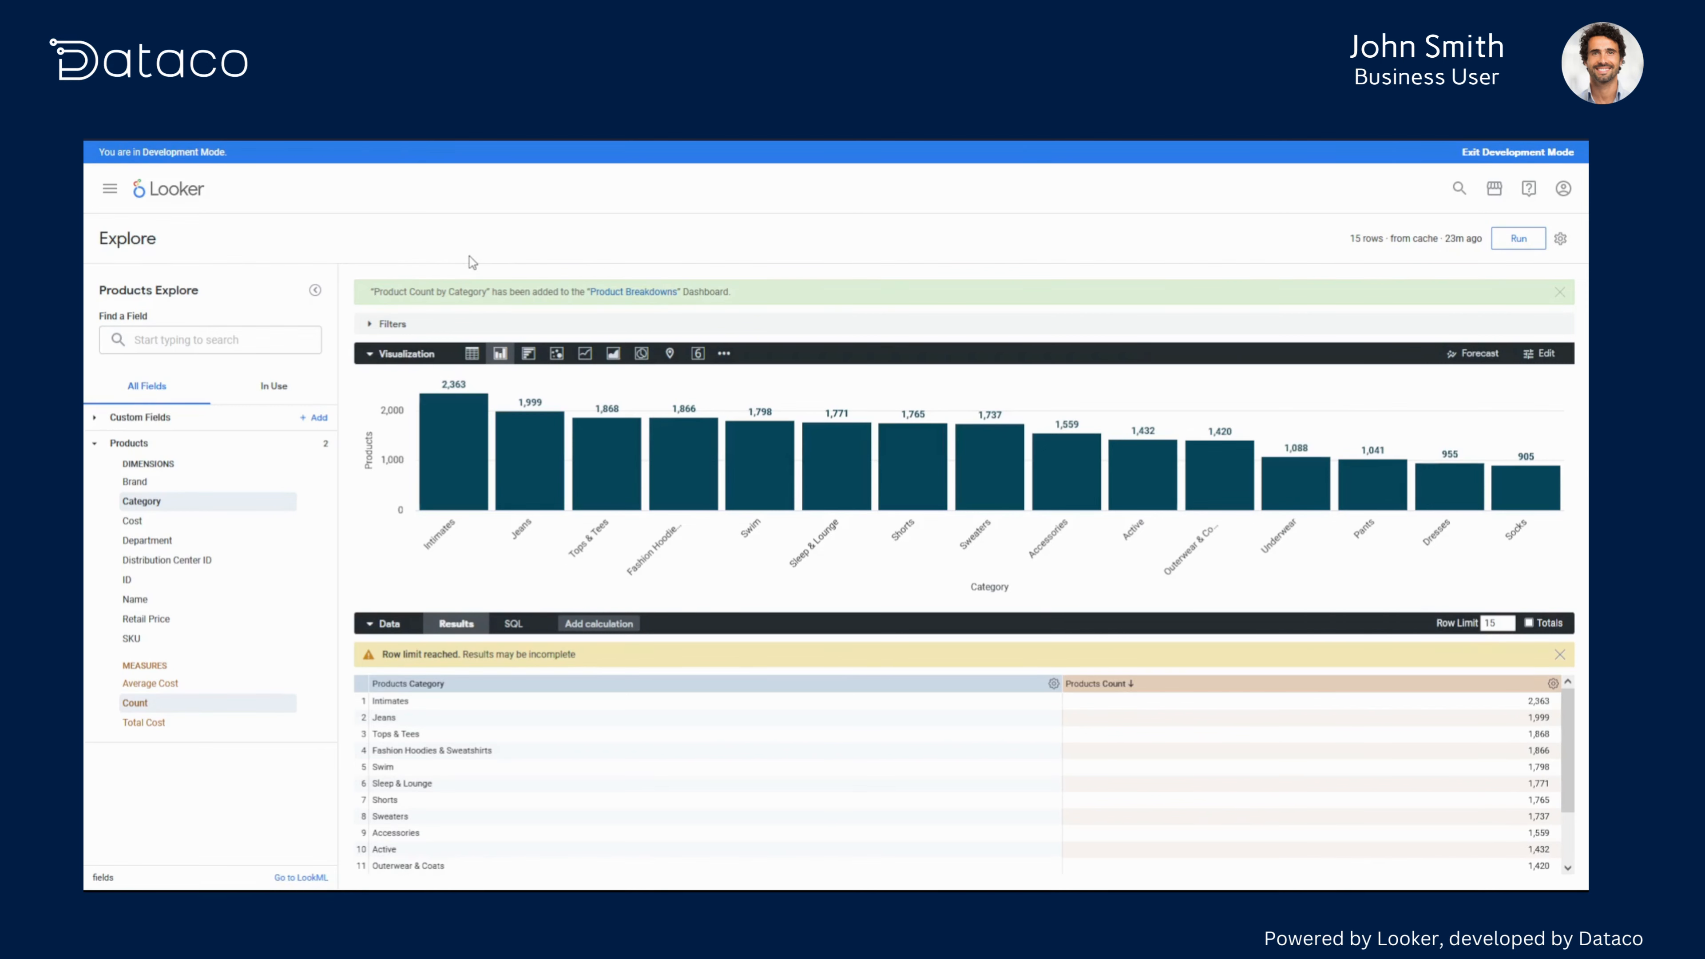
# - Open the Product Breakdowns dashboard and shrink the Average Cost per Brand tile to about half width
pyautogui.click(635, 295)
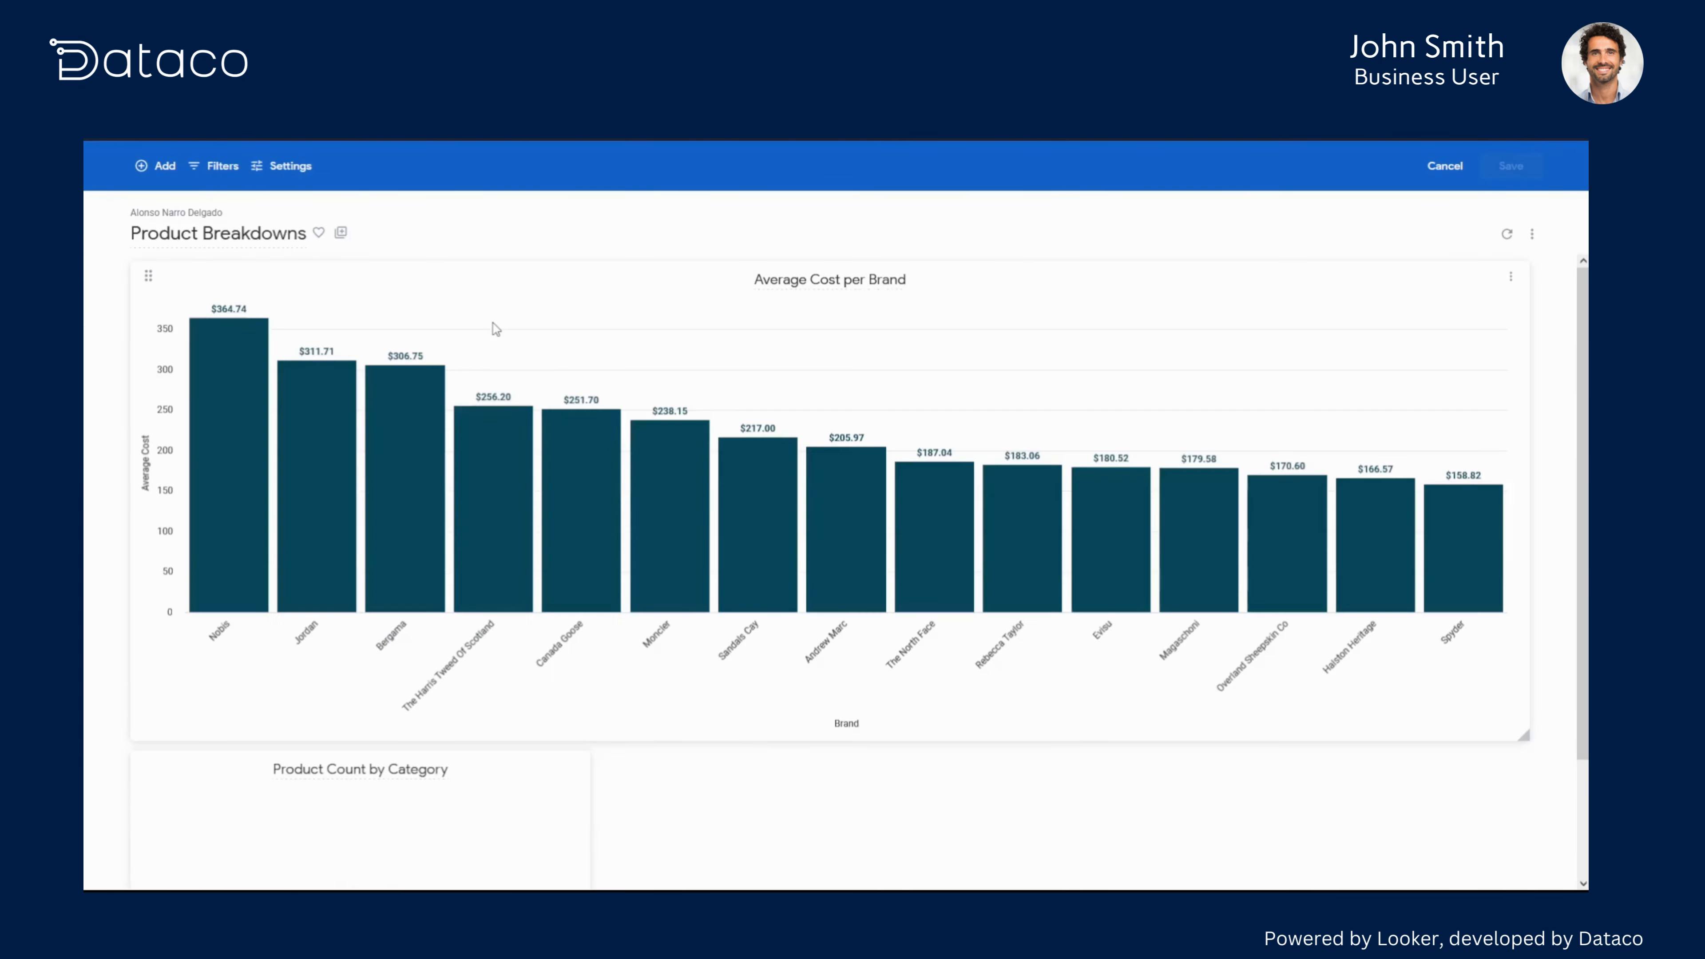
pyautogui.scroll(-2, 672, 840)
pyautogui.scroll(2, 685, 836)
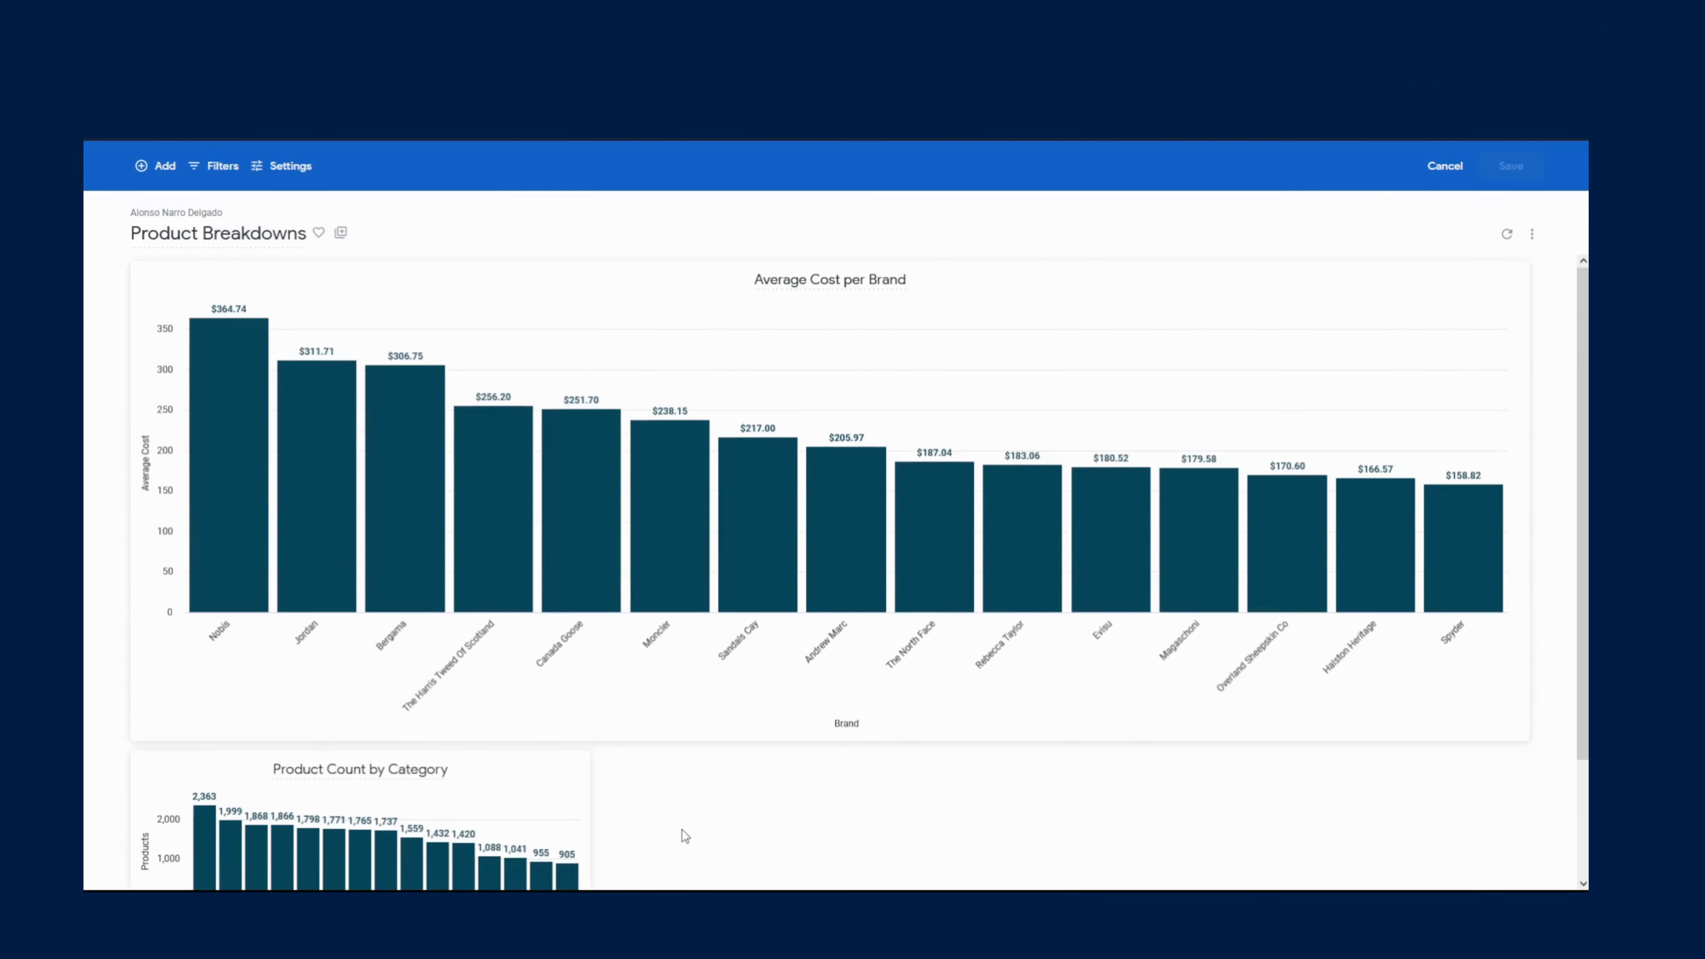
pyautogui.scroll(-2, 685, 836)
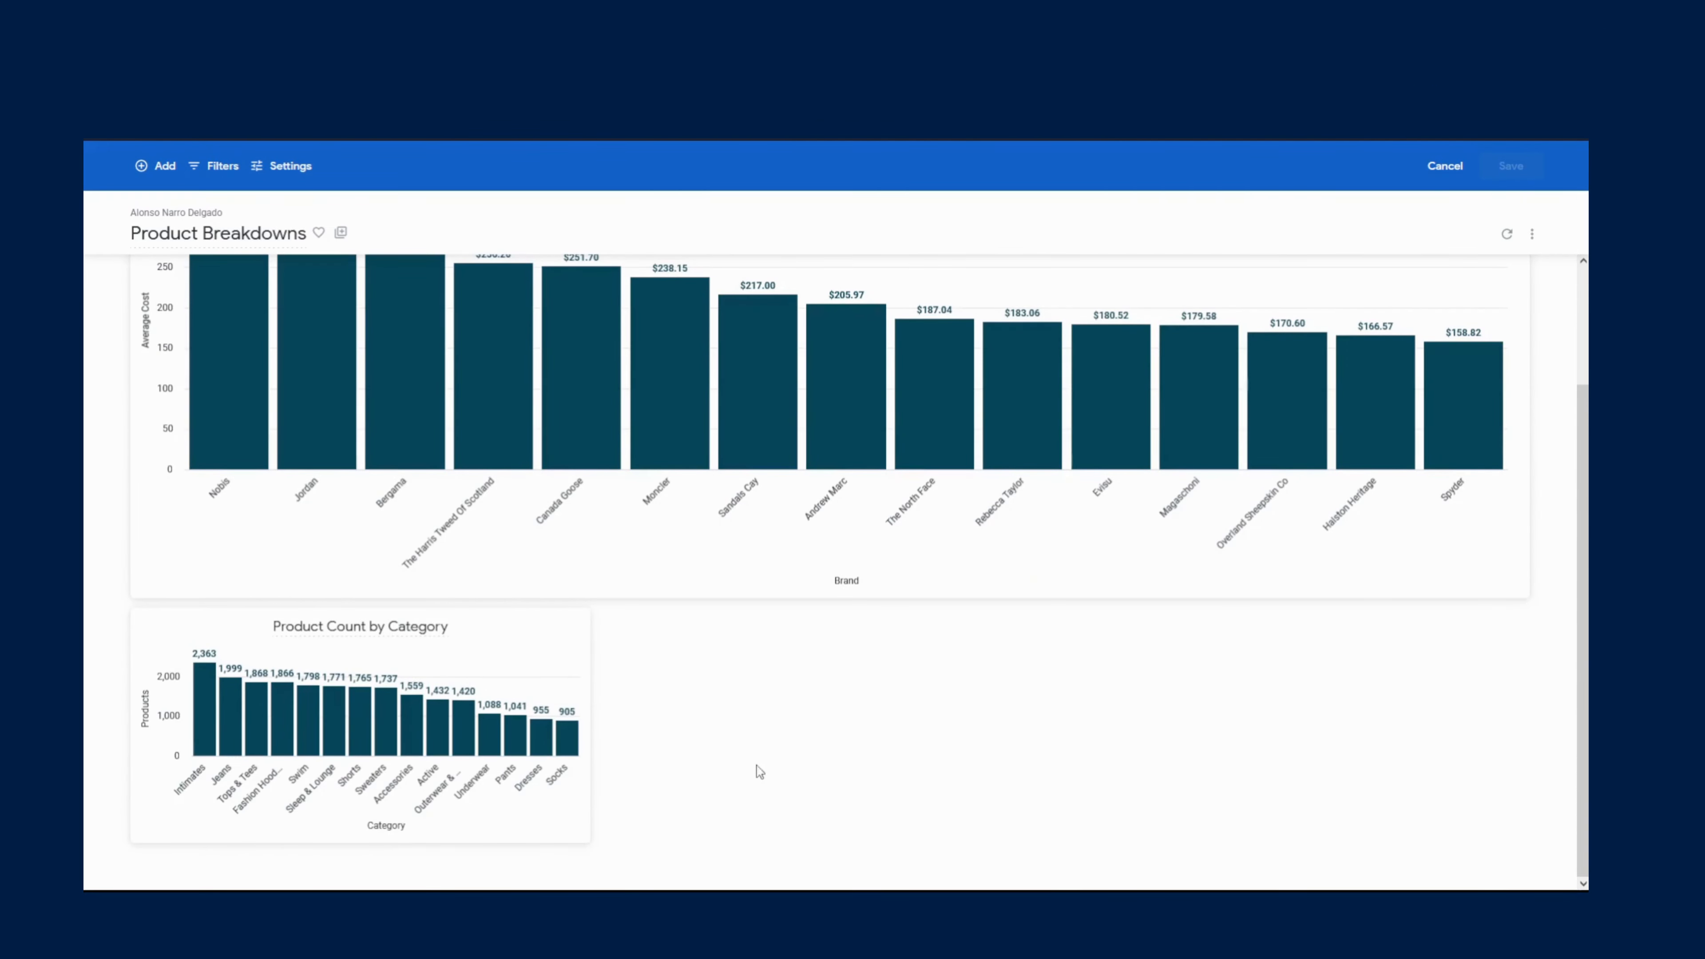
pyautogui.scroll(2, 754, 774)
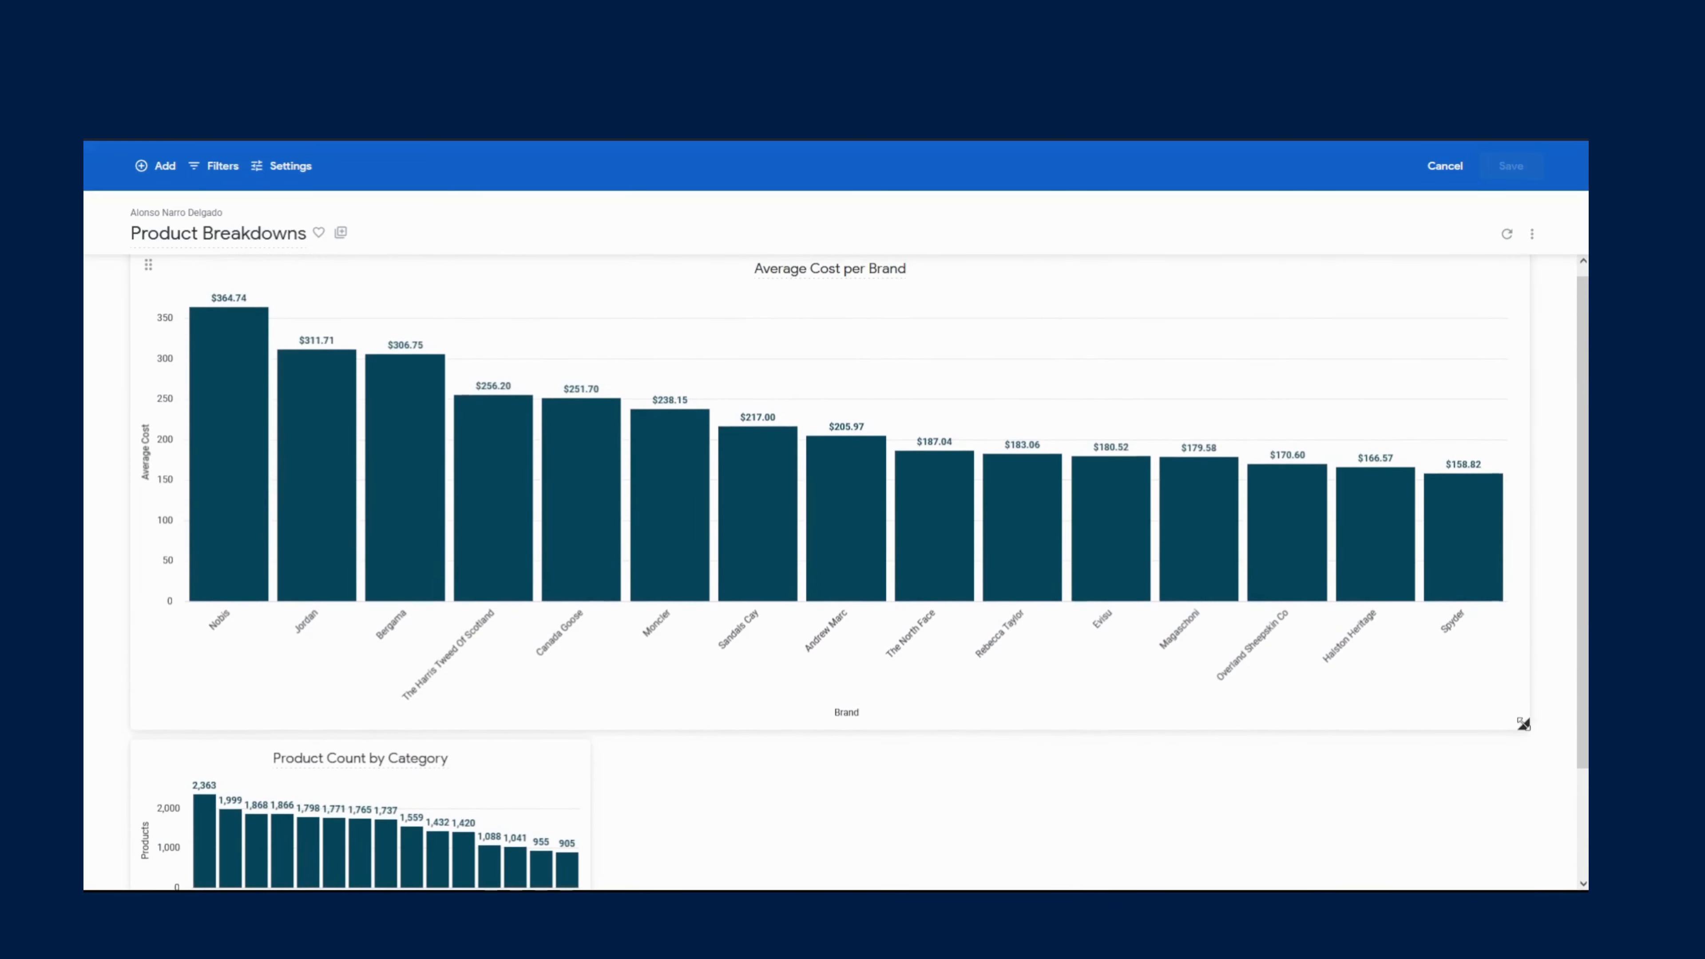
pyautogui.moveTo(1524, 721); pyautogui.dragTo(887, 658)
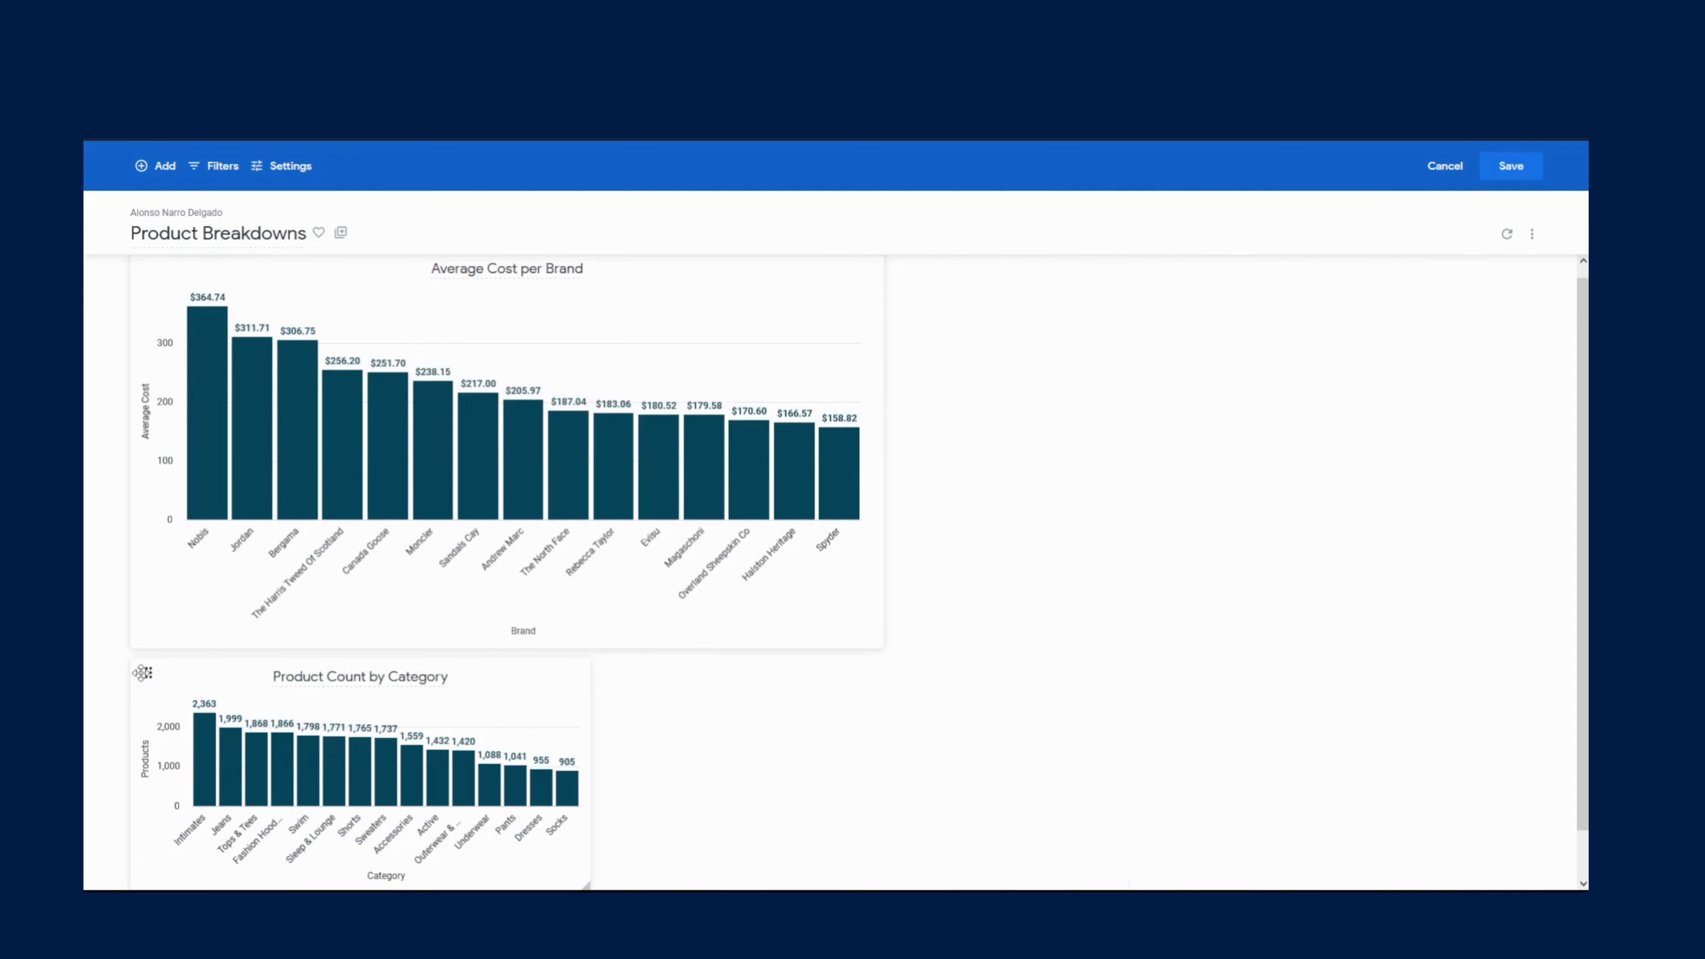
# - Place the Product Count by Category tile beside the first tile and resize both to share the row evenly
pyautogui.moveTo(139, 681); pyautogui.dragTo(899, 303)
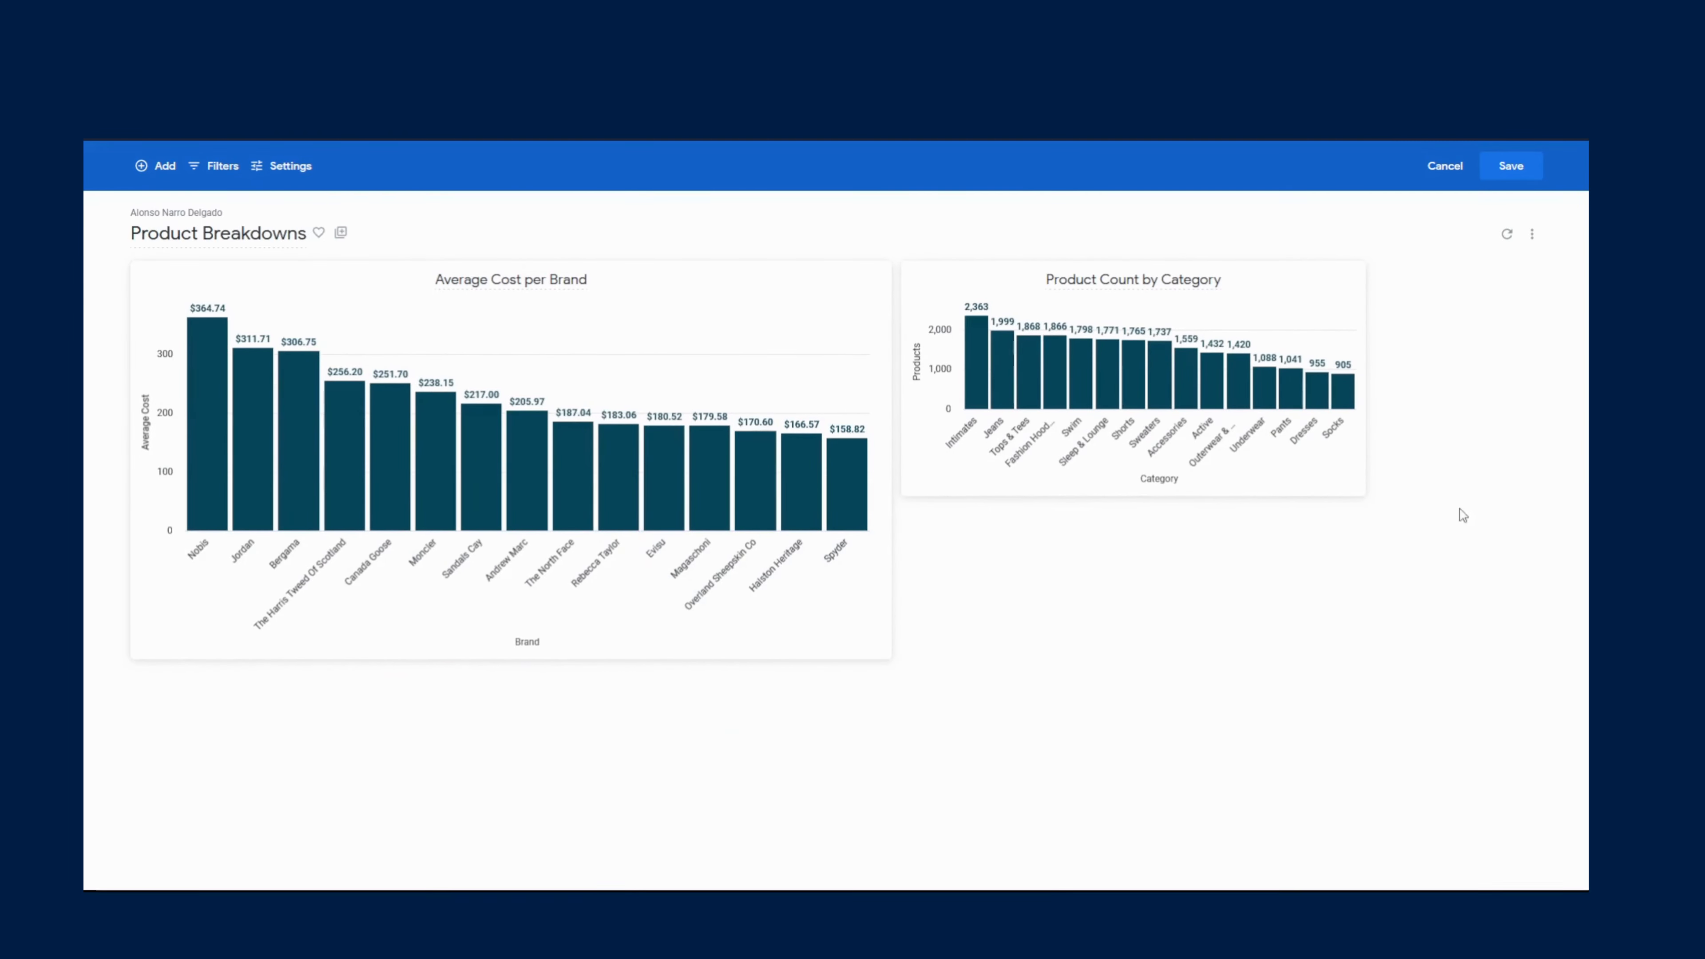
pyautogui.moveTo(1351, 491); pyautogui.dragTo(1553, 649)
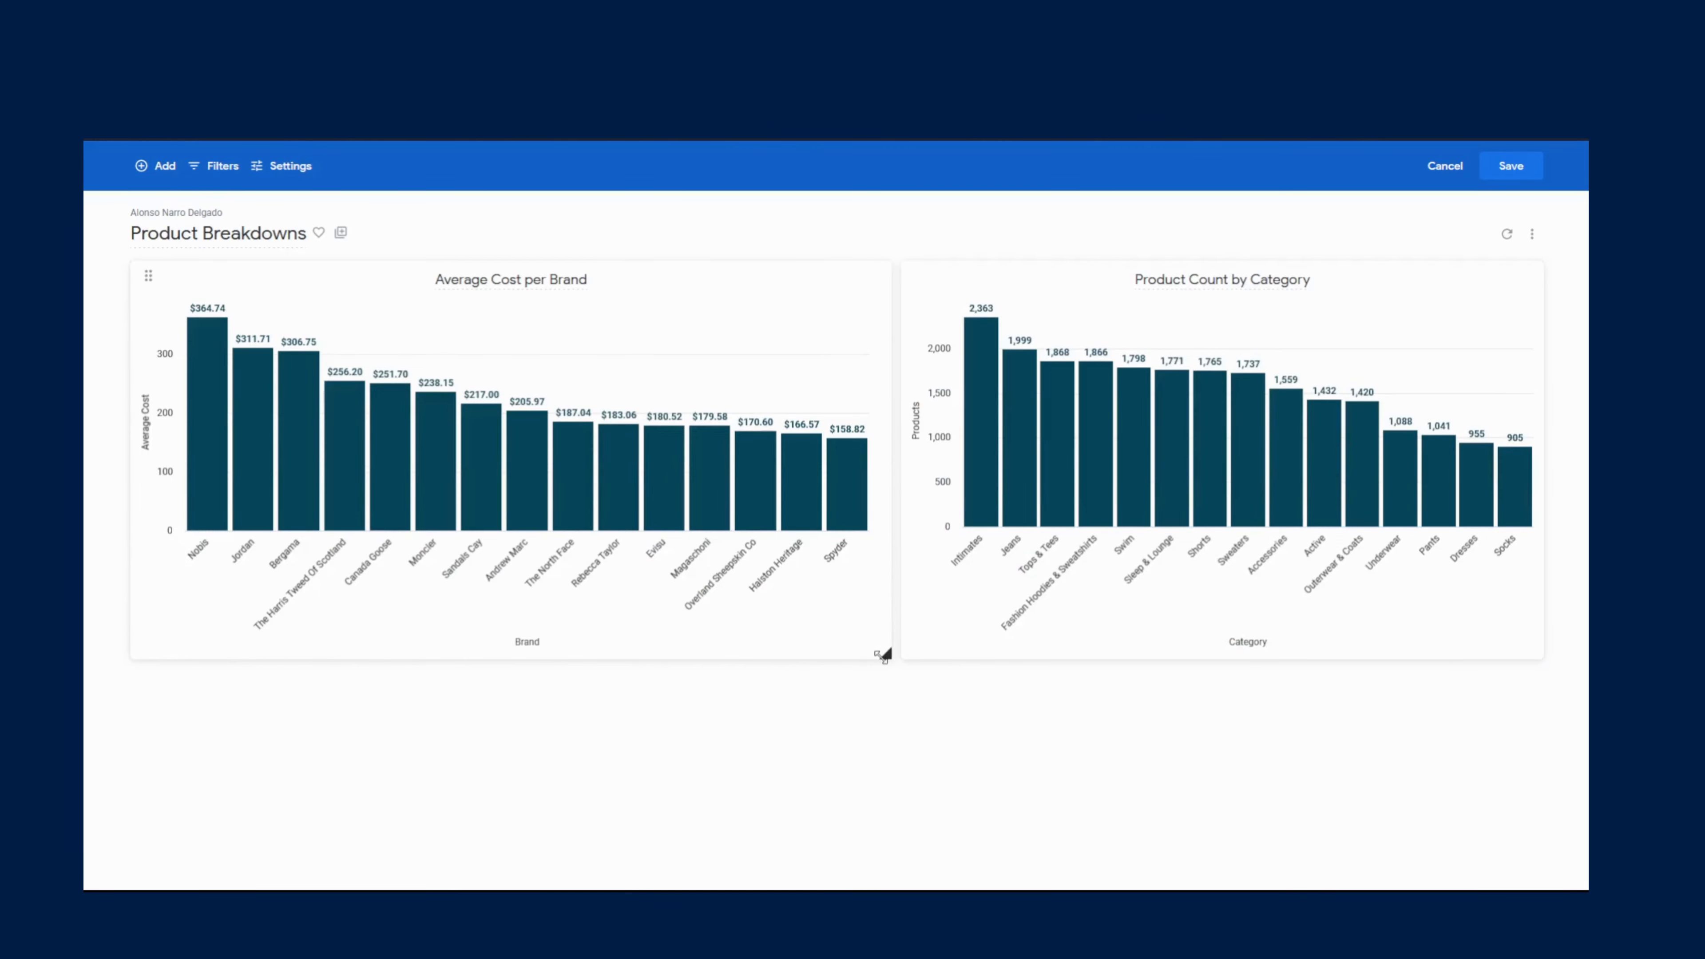
pyautogui.moveTo(883, 655); pyautogui.dragTo(830, 656)
pyautogui.moveTo(916, 272); pyautogui.dragTo(863, 272)
pyautogui.moveTo(1479, 655); pyautogui.dragTo(1543, 655)
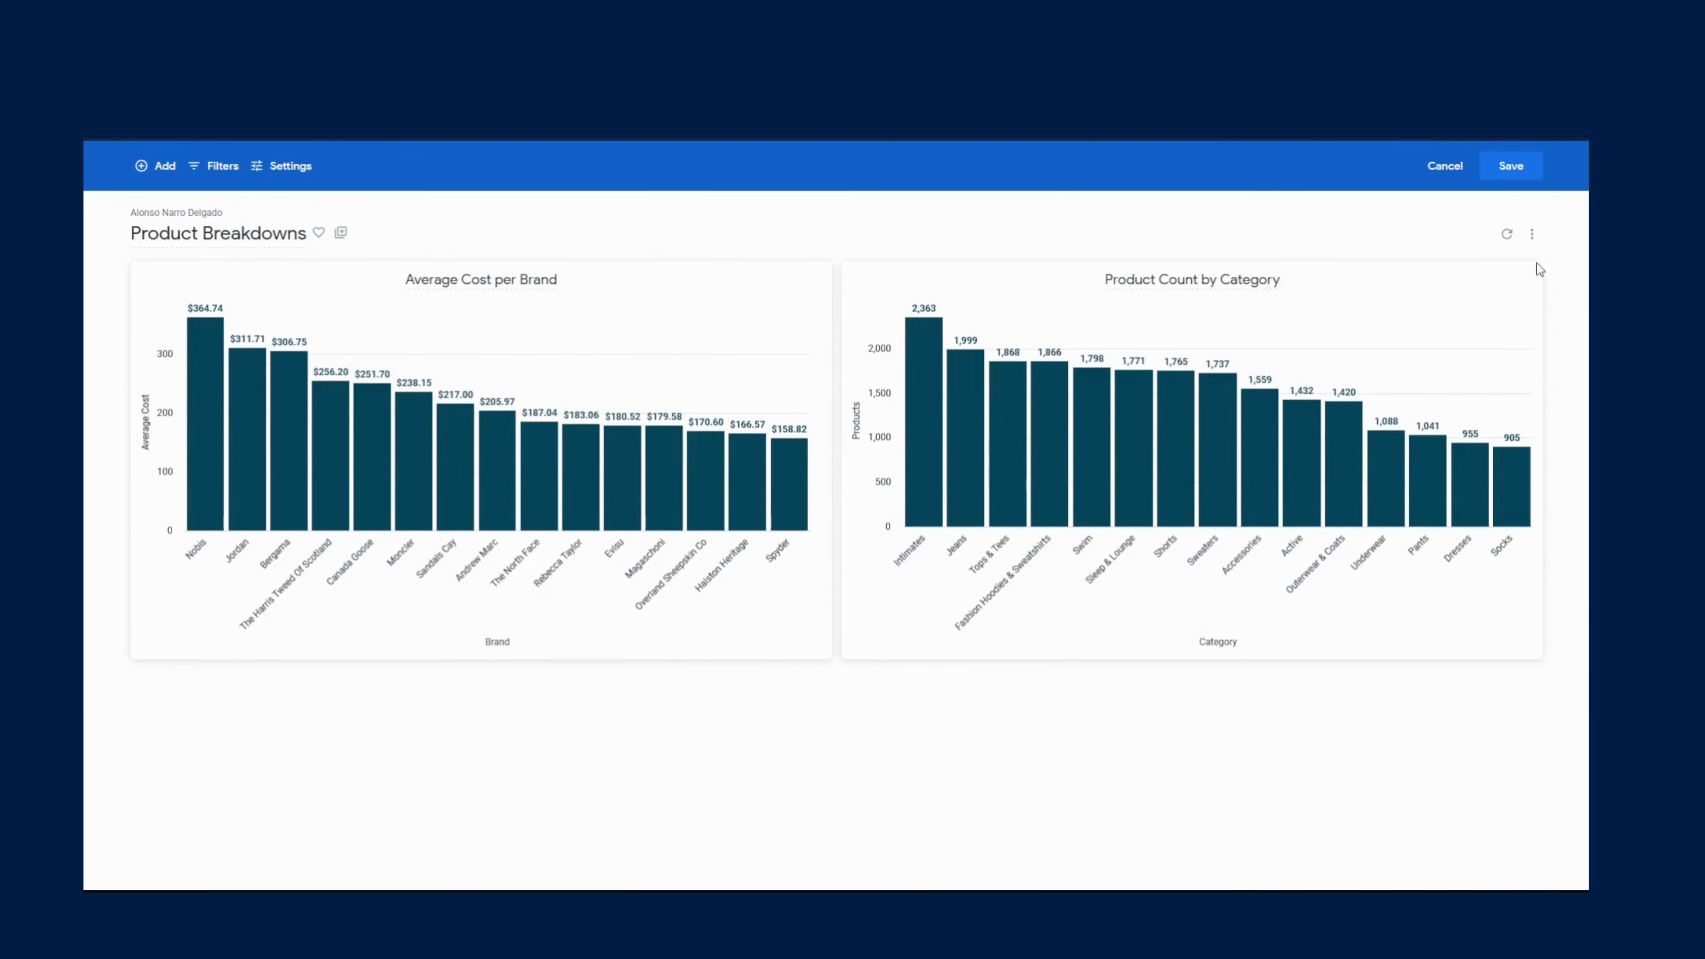
# - Edit the Product Count by Category tile, change its series colour to a teal palette colour, and save
pyautogui.click(1521, 276)
pyautogui.click(1470, 310)
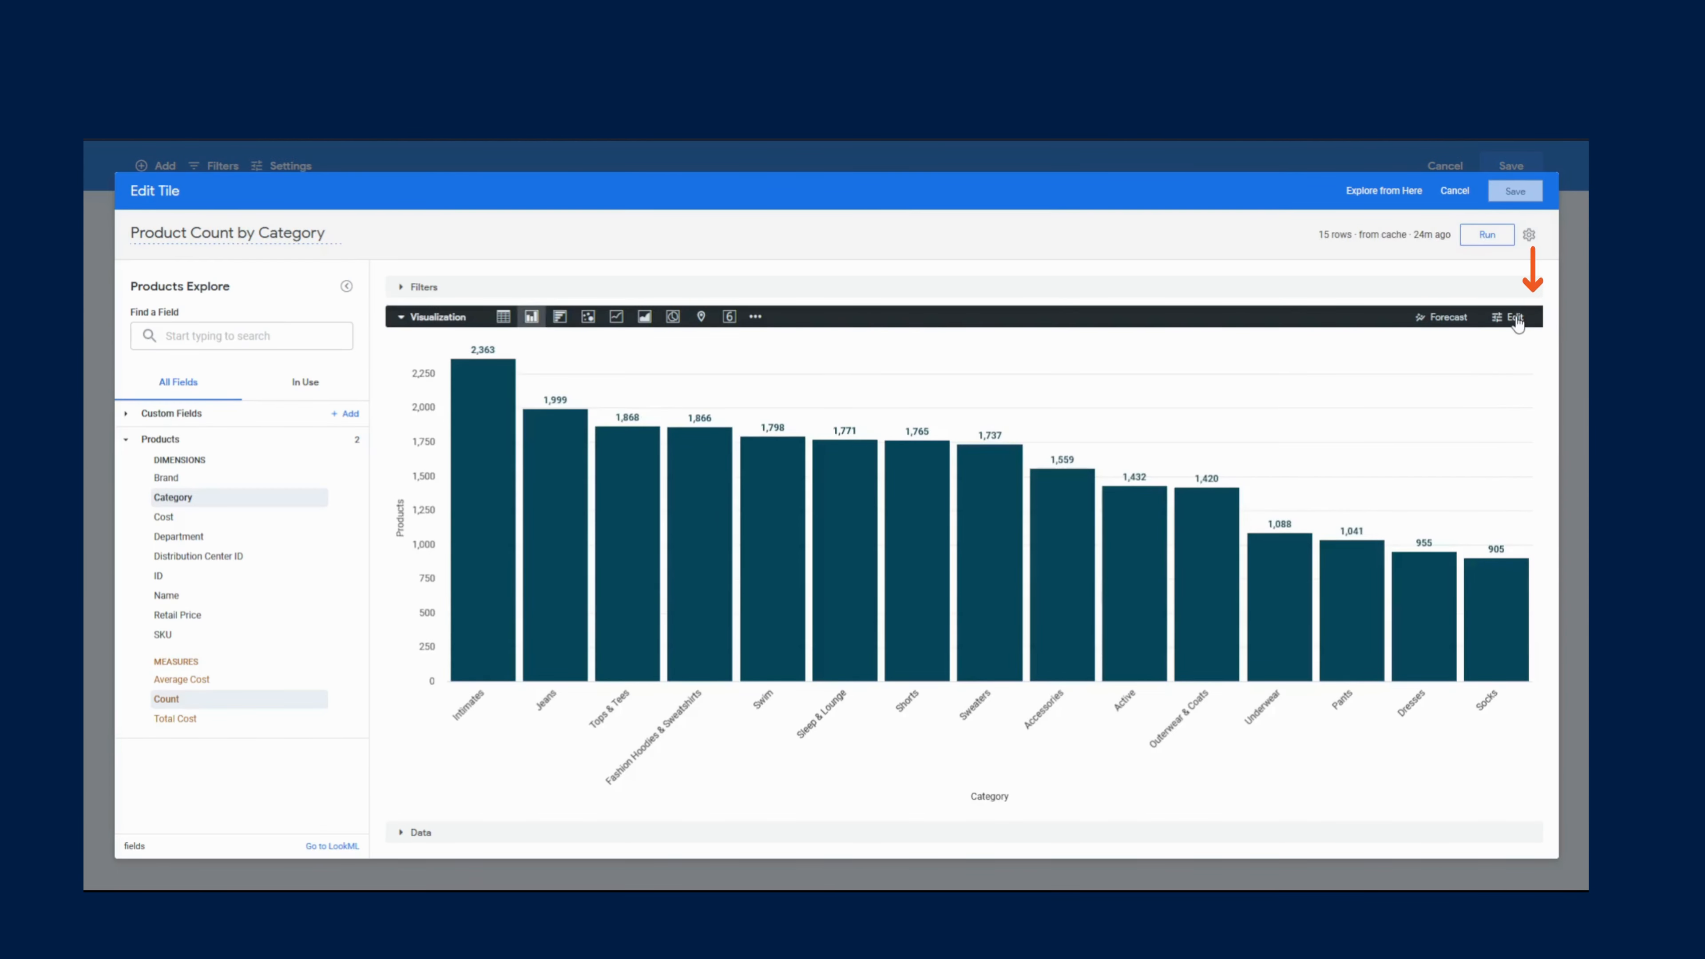
pyautogui.click(1515, 317)
pyautogui.click(1383, 340)
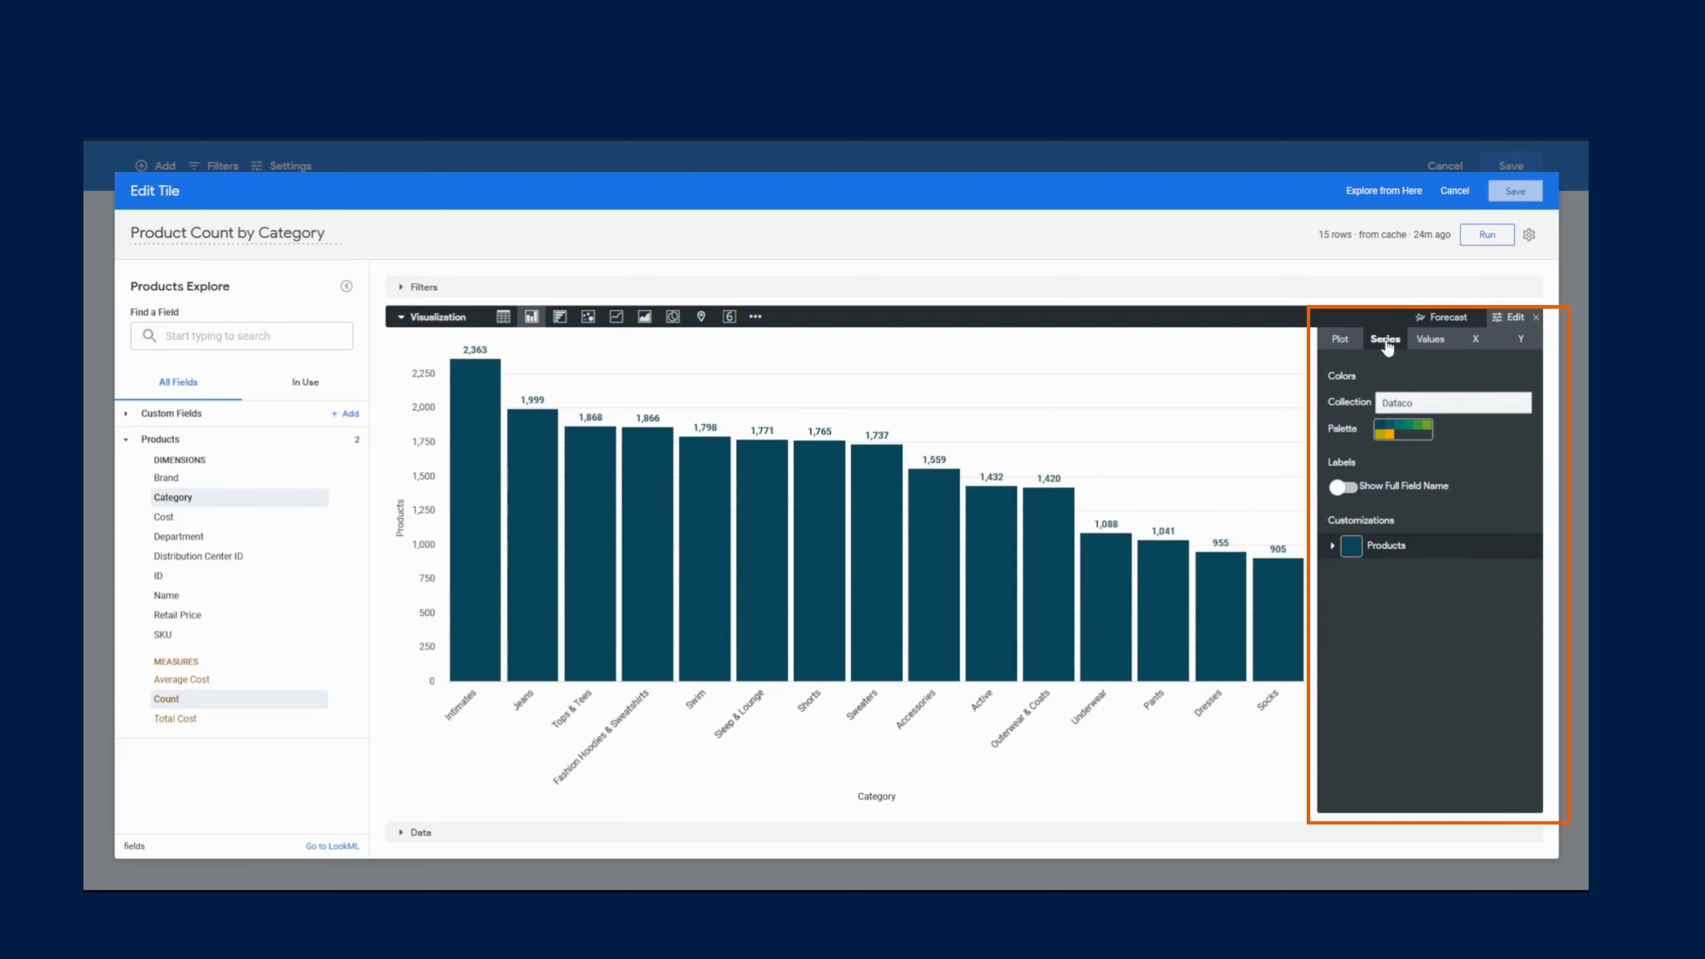
pyautogui.click(1350, 548)
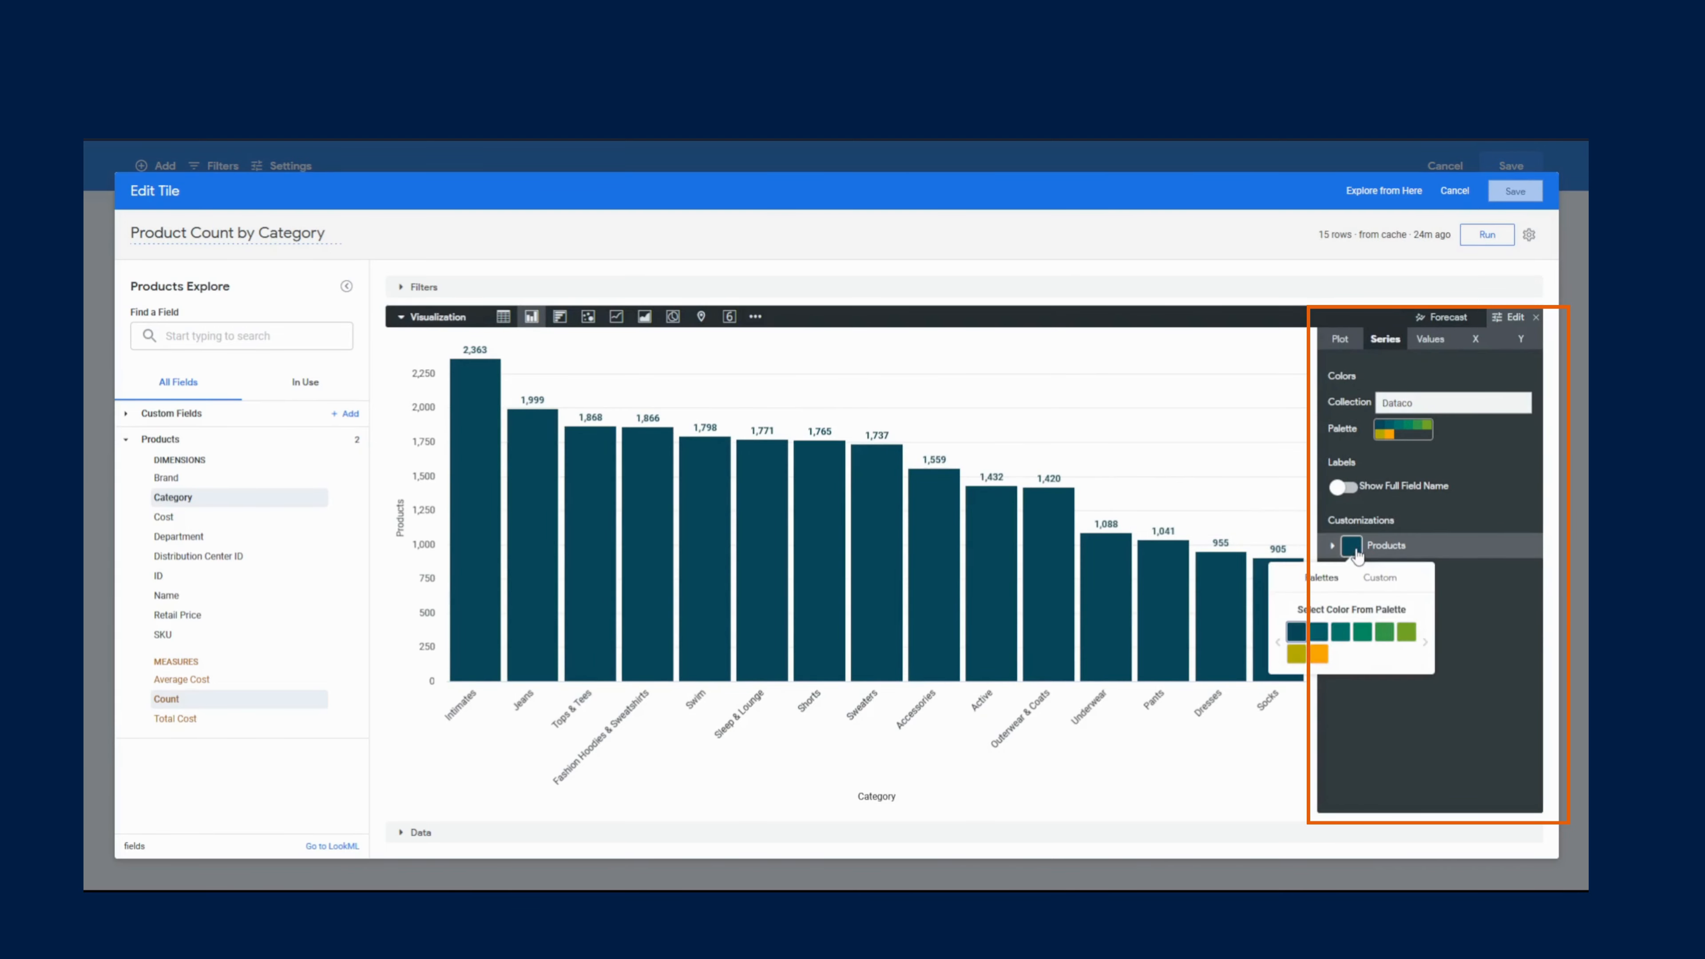
pyautogui.click(1340, 633)
pyautogui.click(1392, 722)
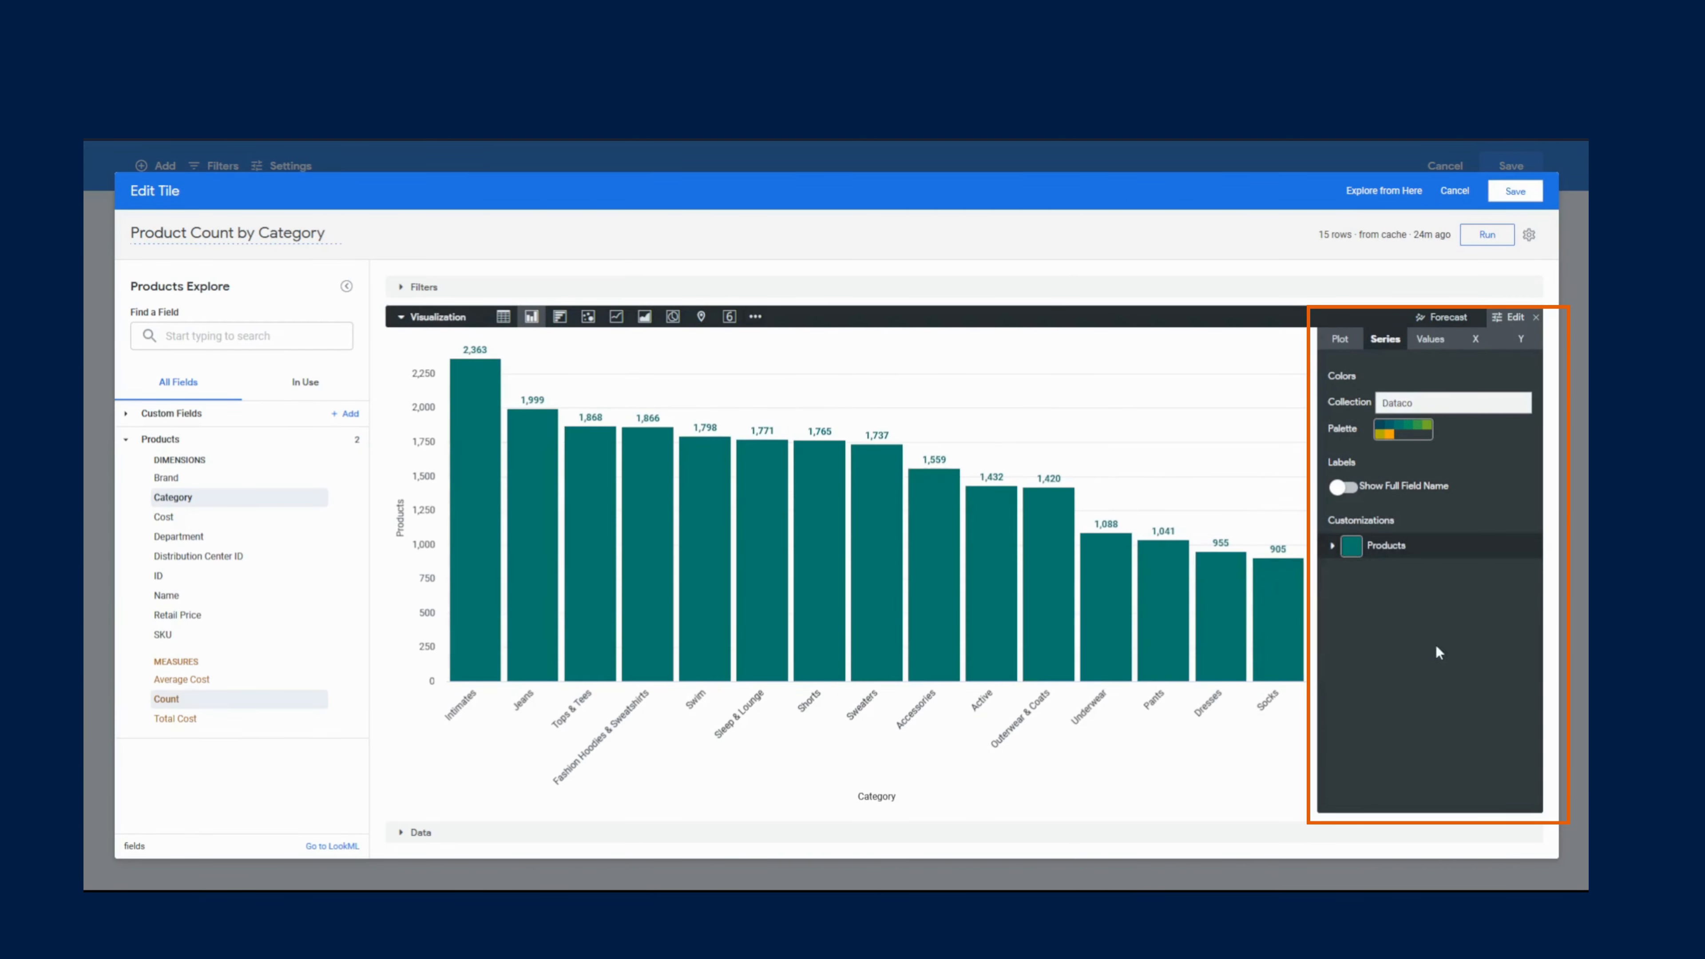
pyautogui.click(1515, 195)
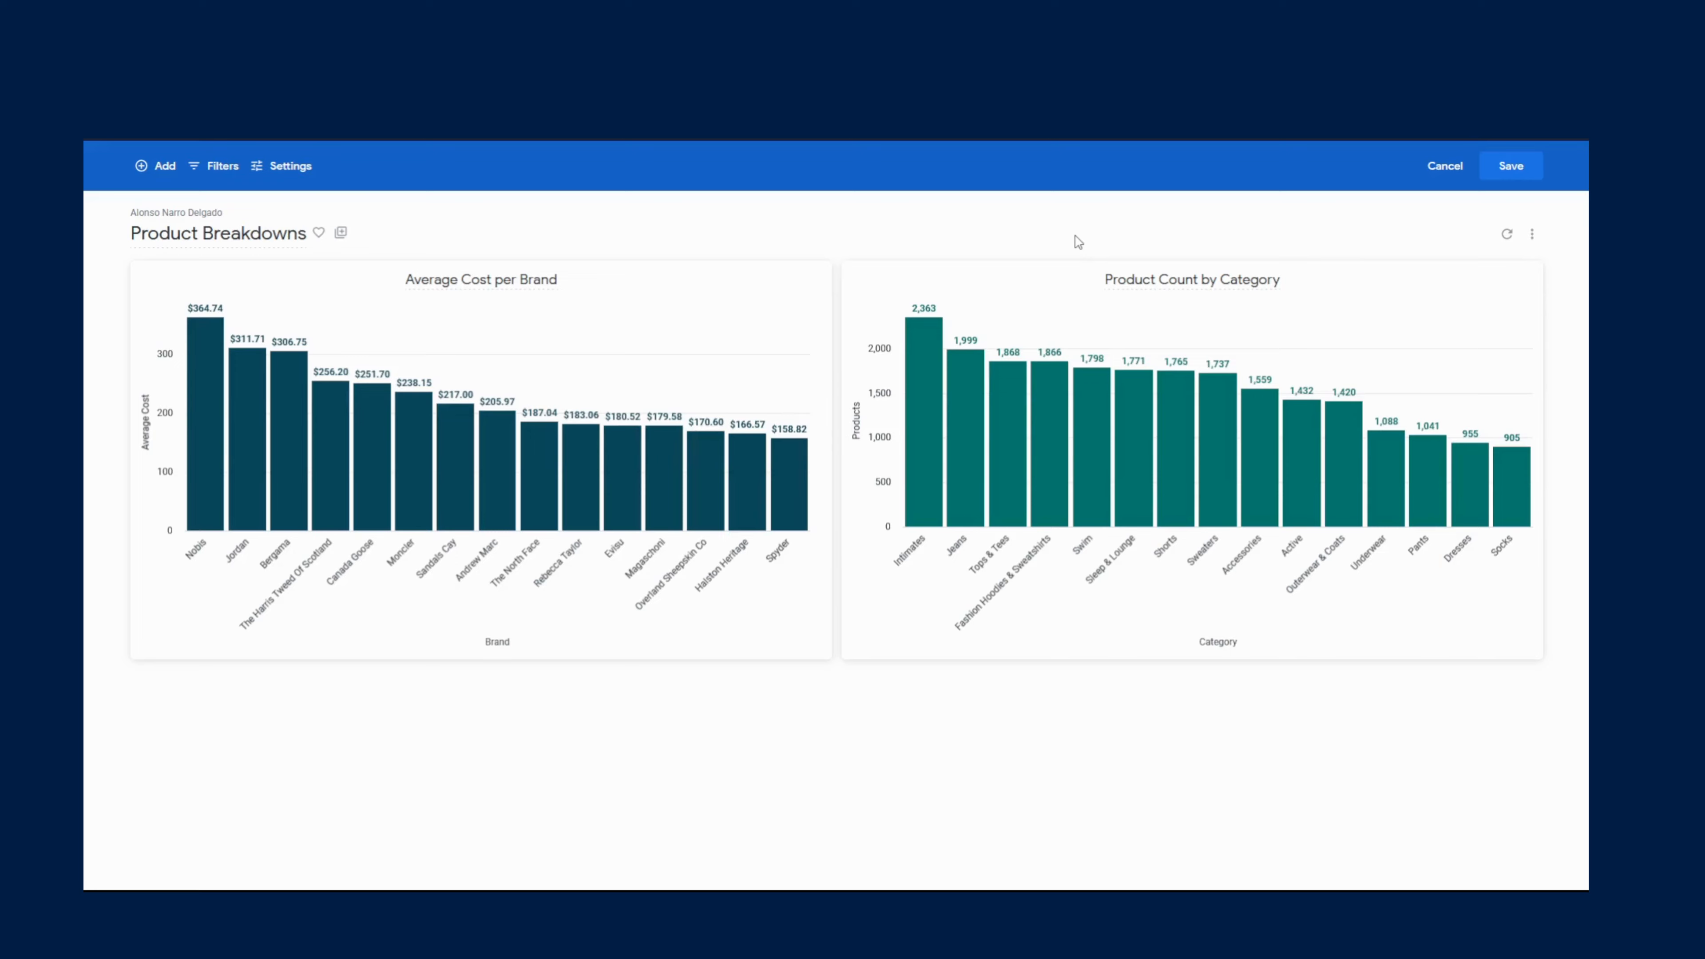
# - Add a Category dashboard filter that applies only to the Average Cost per Brand tile
pyautogui.click(194, 169)
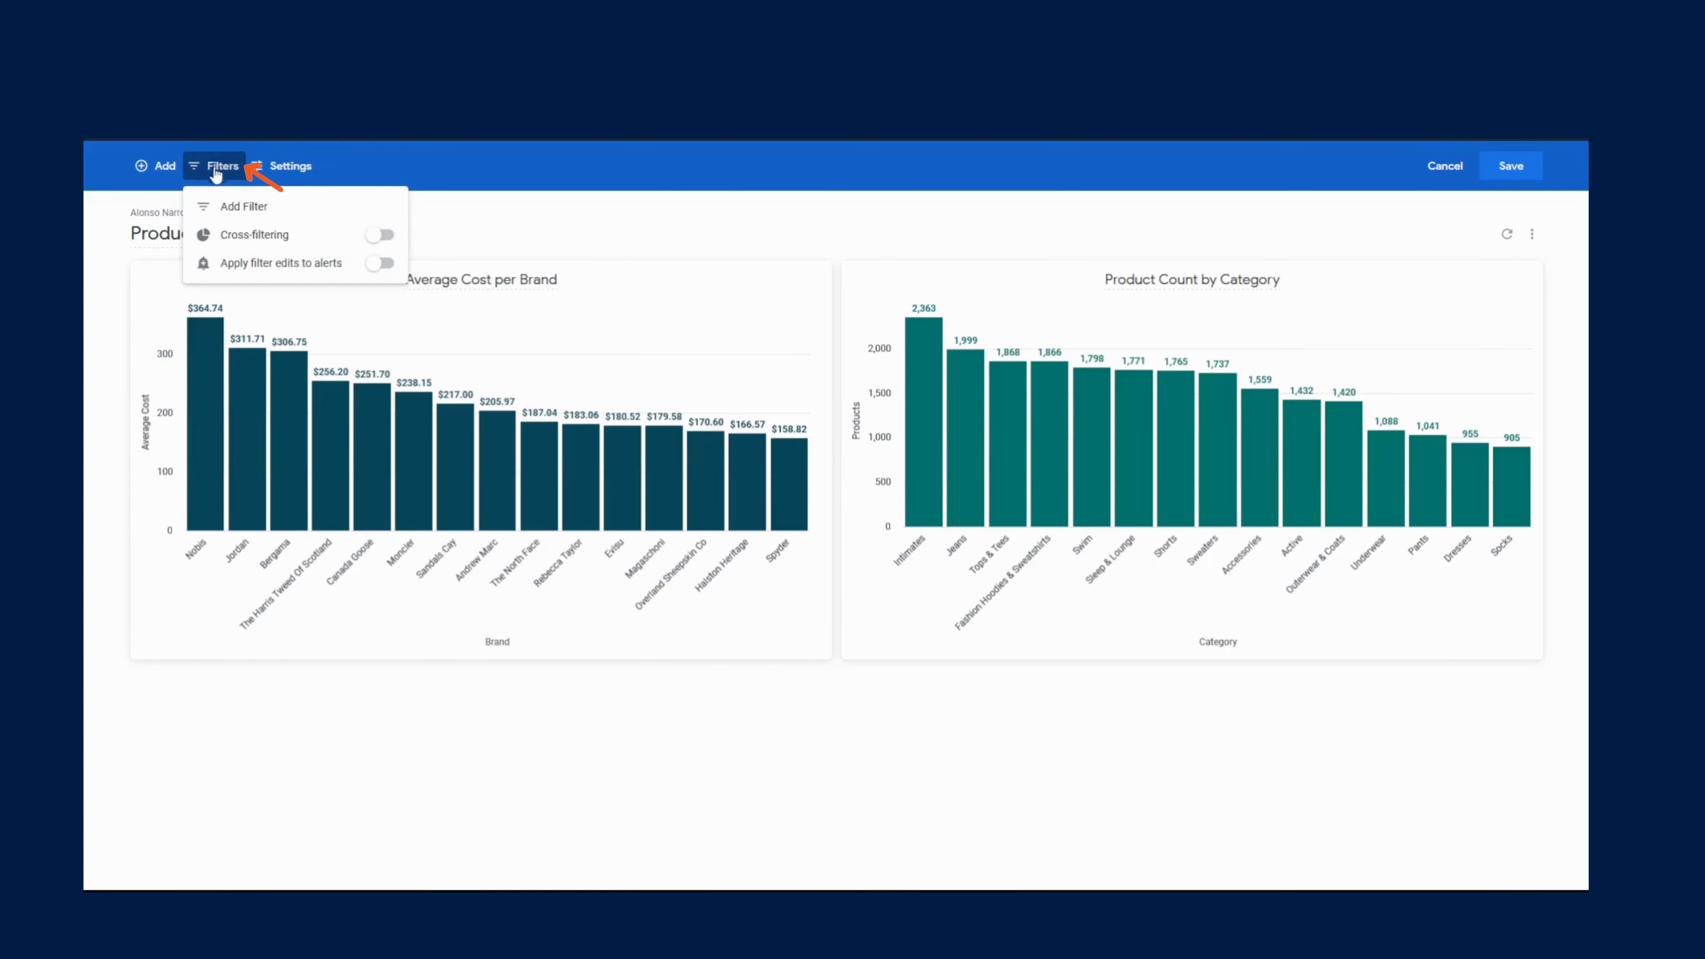
pyautogui.click(260, 207)
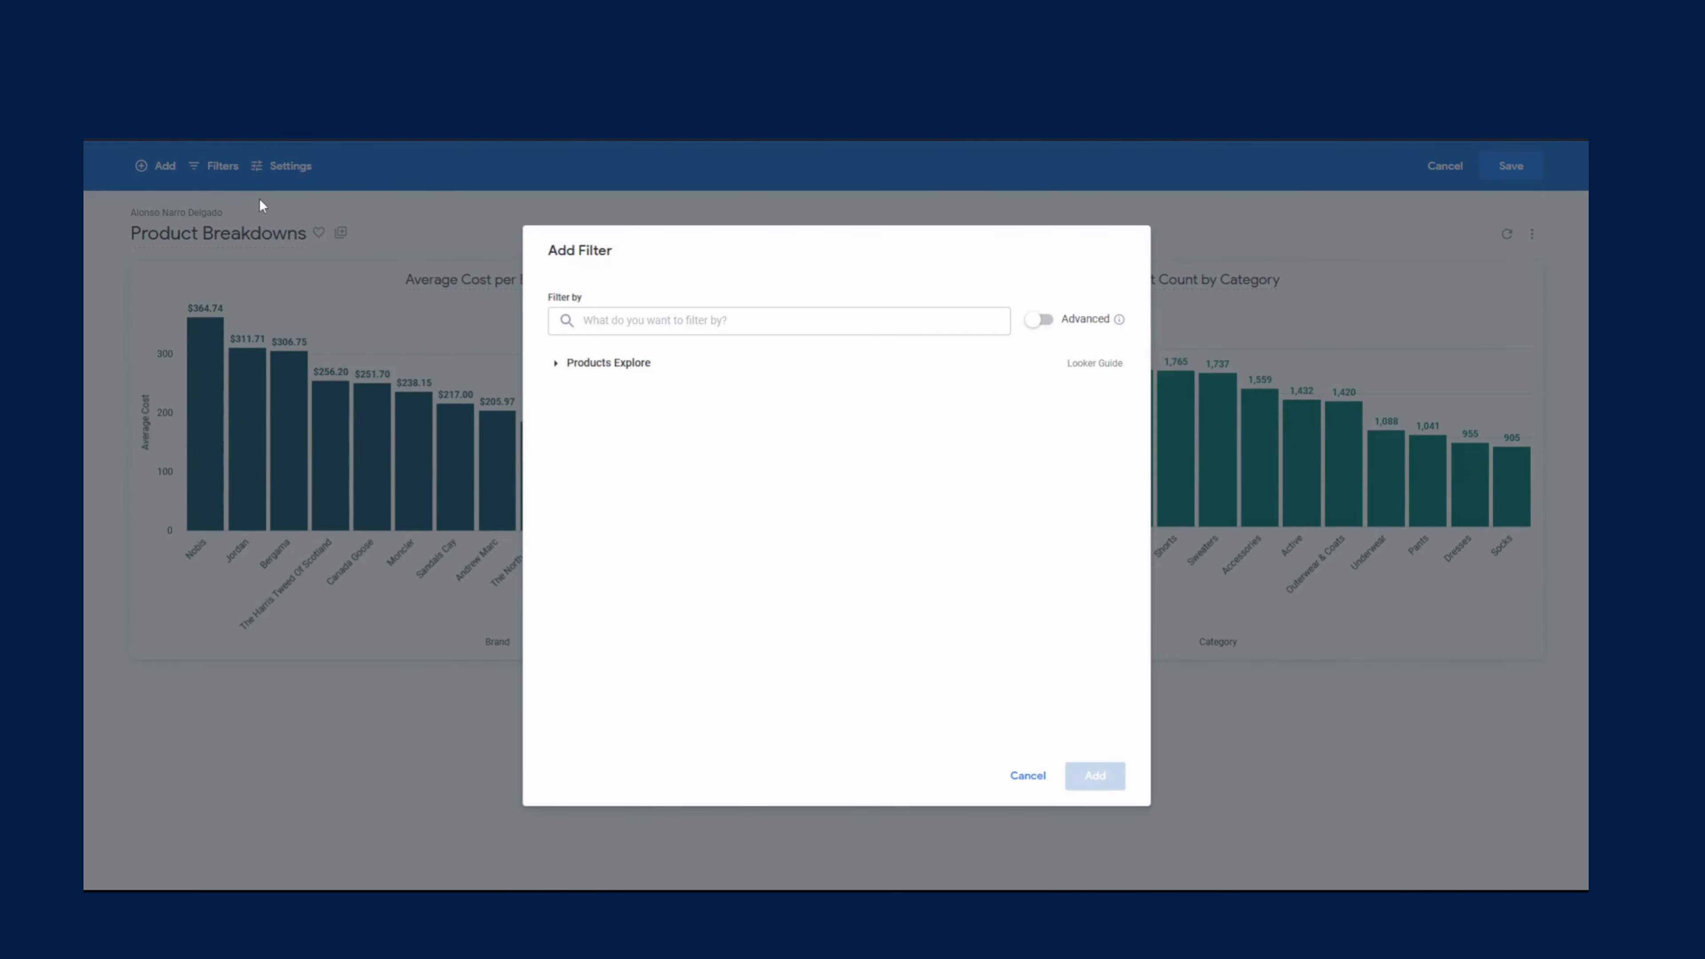
pyautogui.click(607, 363)
pyautogui.click(607, 389)
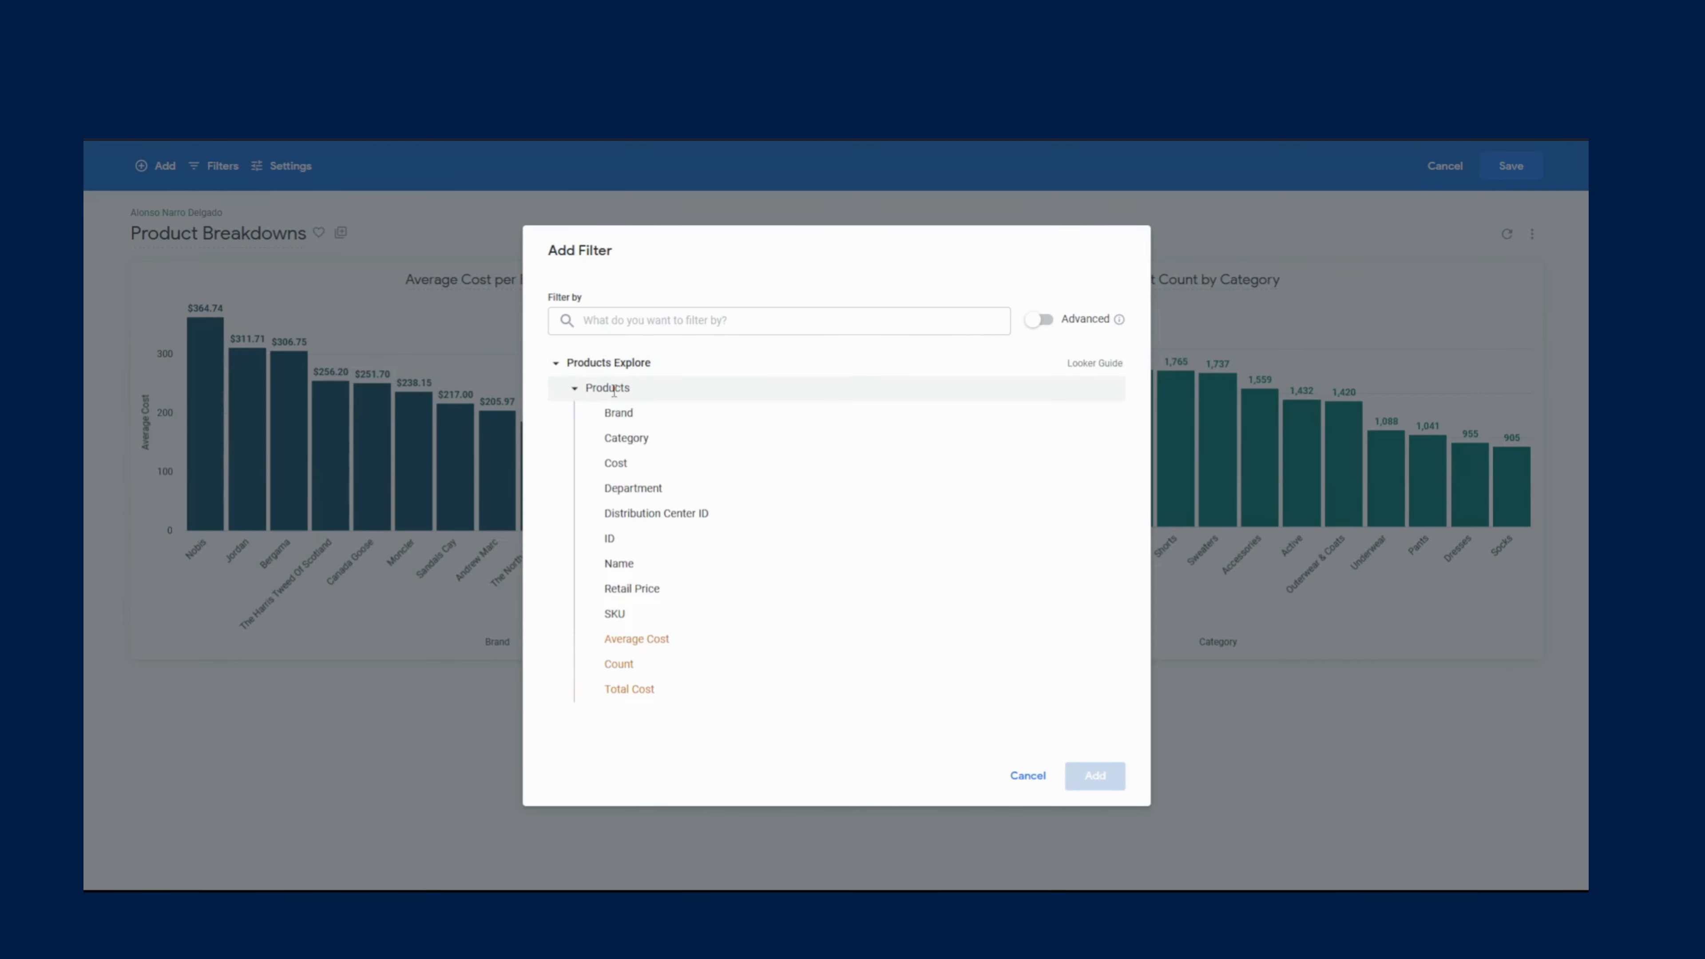
pyautogui.click(642, 440)
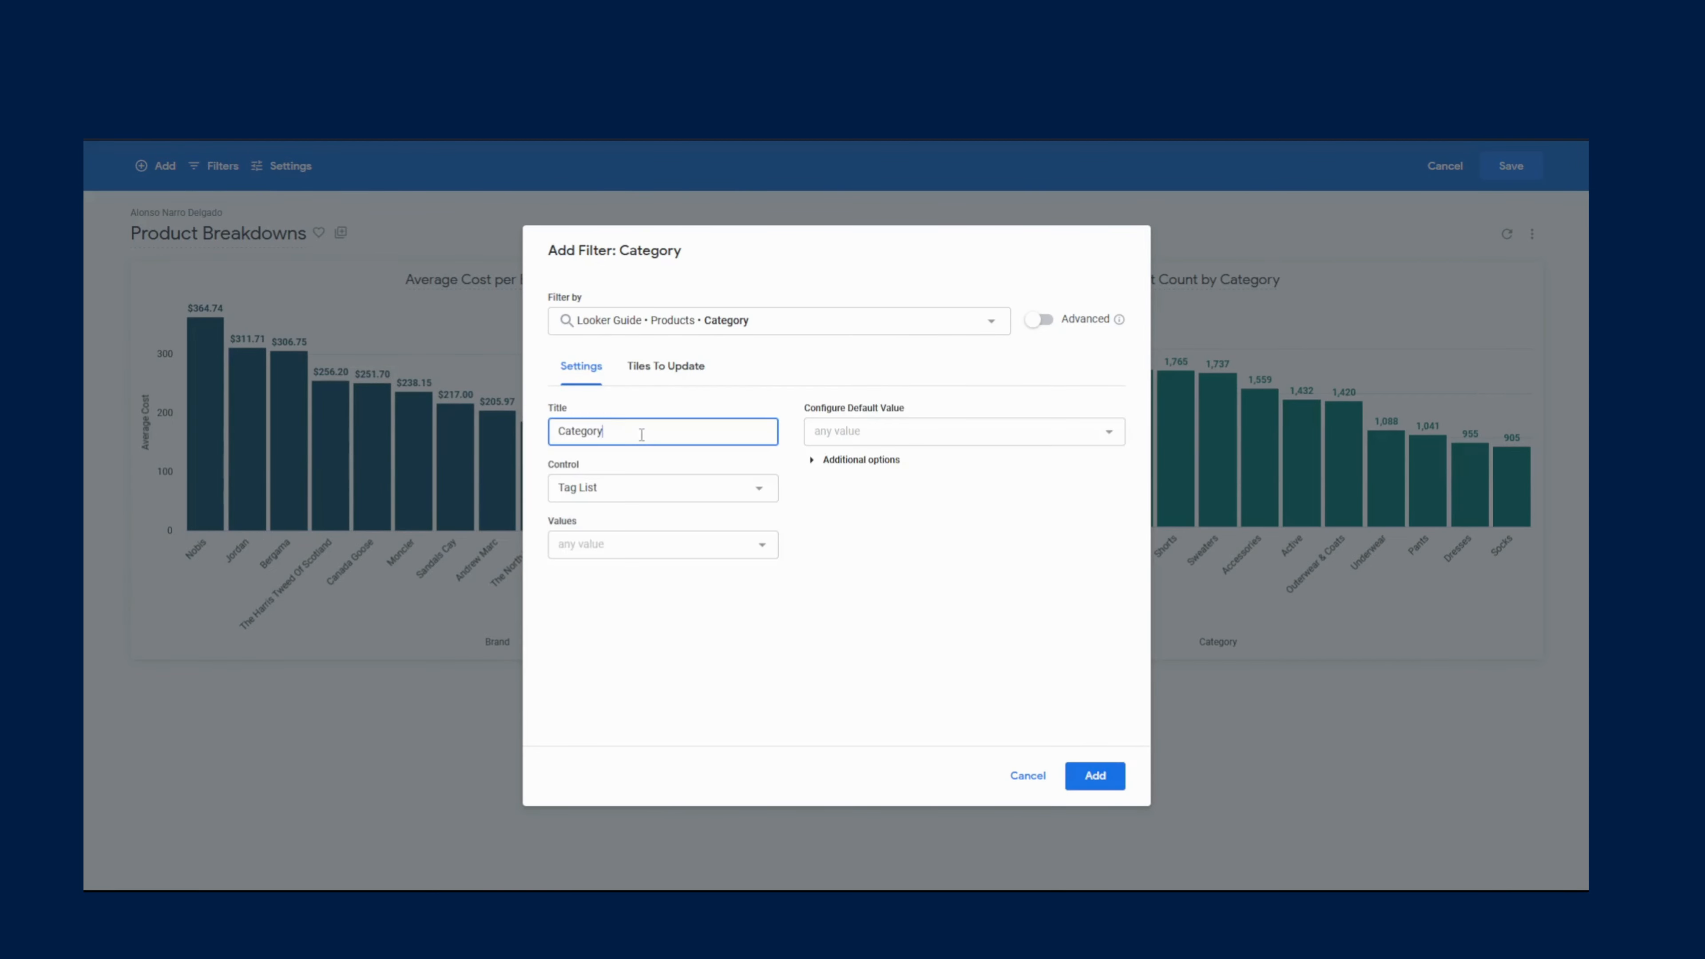
pyautogui.click(667, 366)
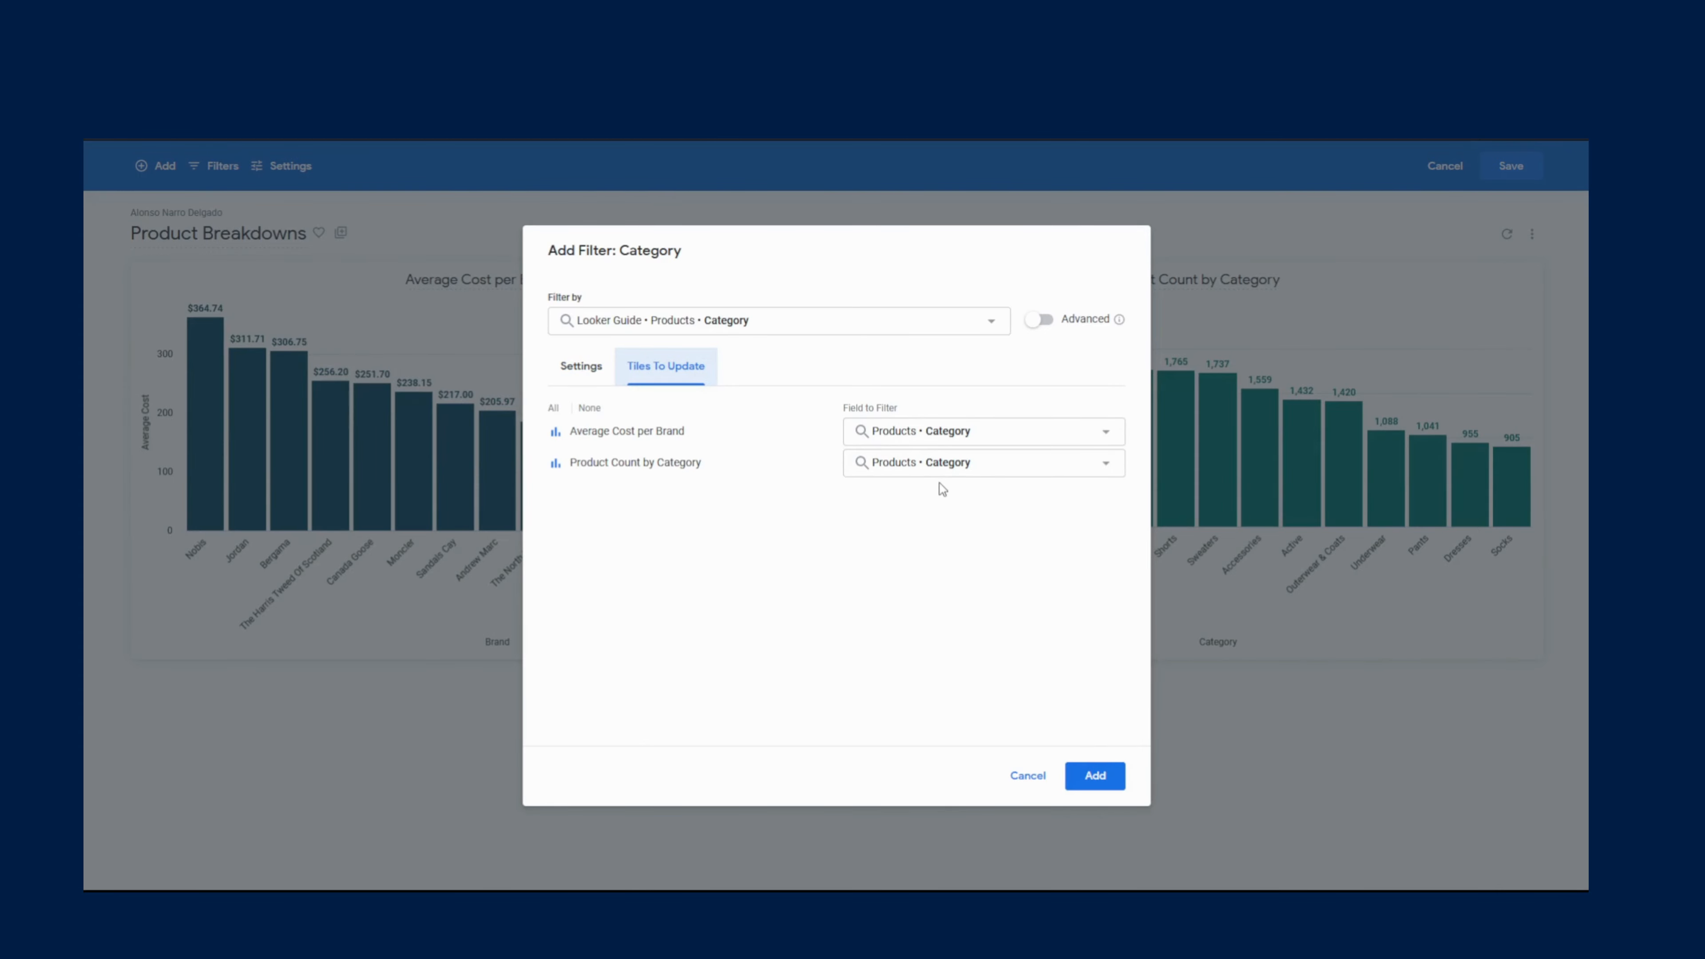
pyautogui.click(944, 465)
pyautogui.click(887, 501)
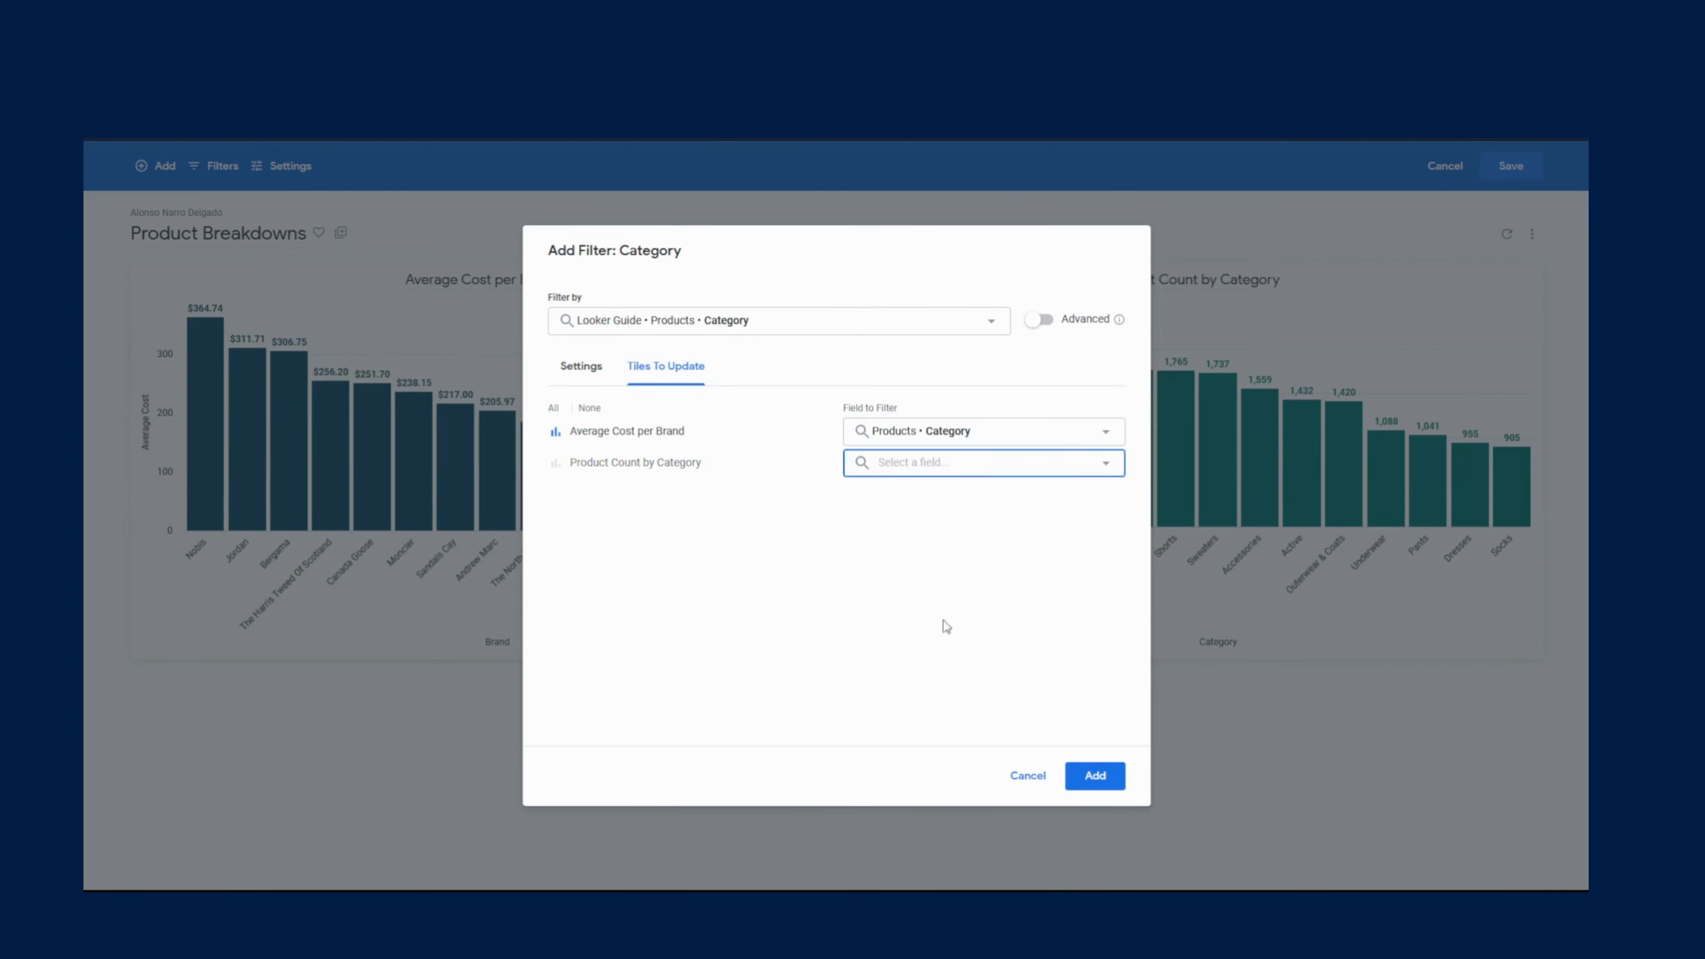
pyautogui.click(1095, 776)
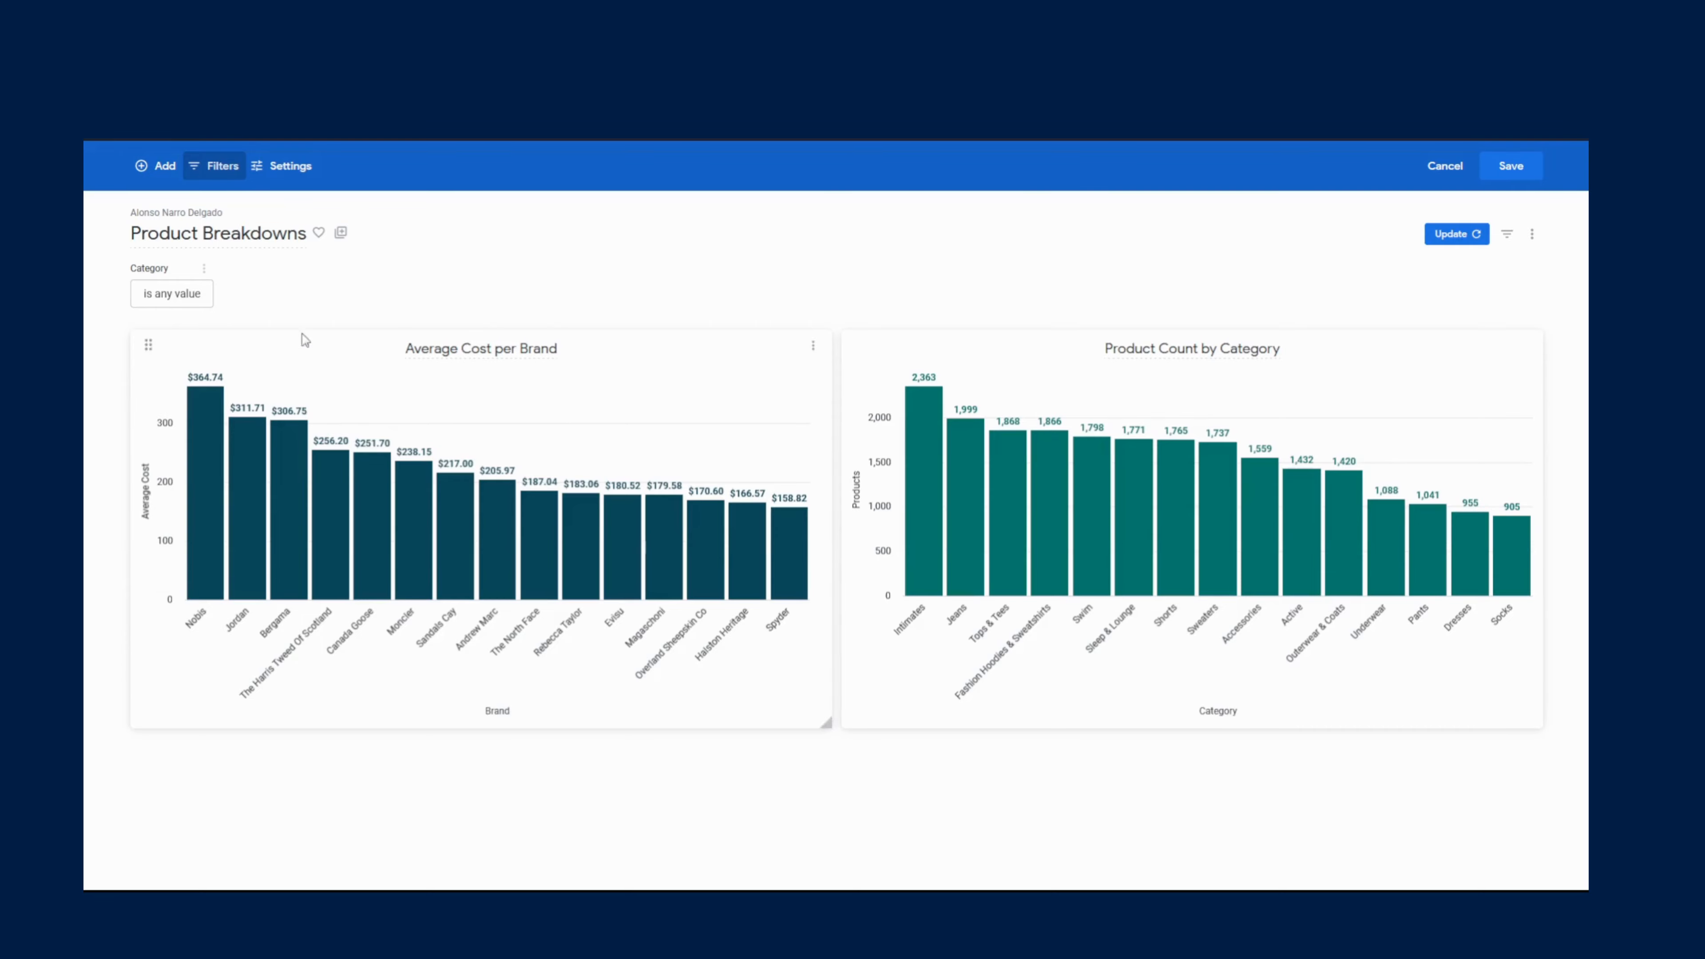
# - Add a Brand dashboard filter that applies only to the Product Count by Category tile, then update and save the dashboard
pyautogui.click(238, 178)
pyautogui.click(253, 207)
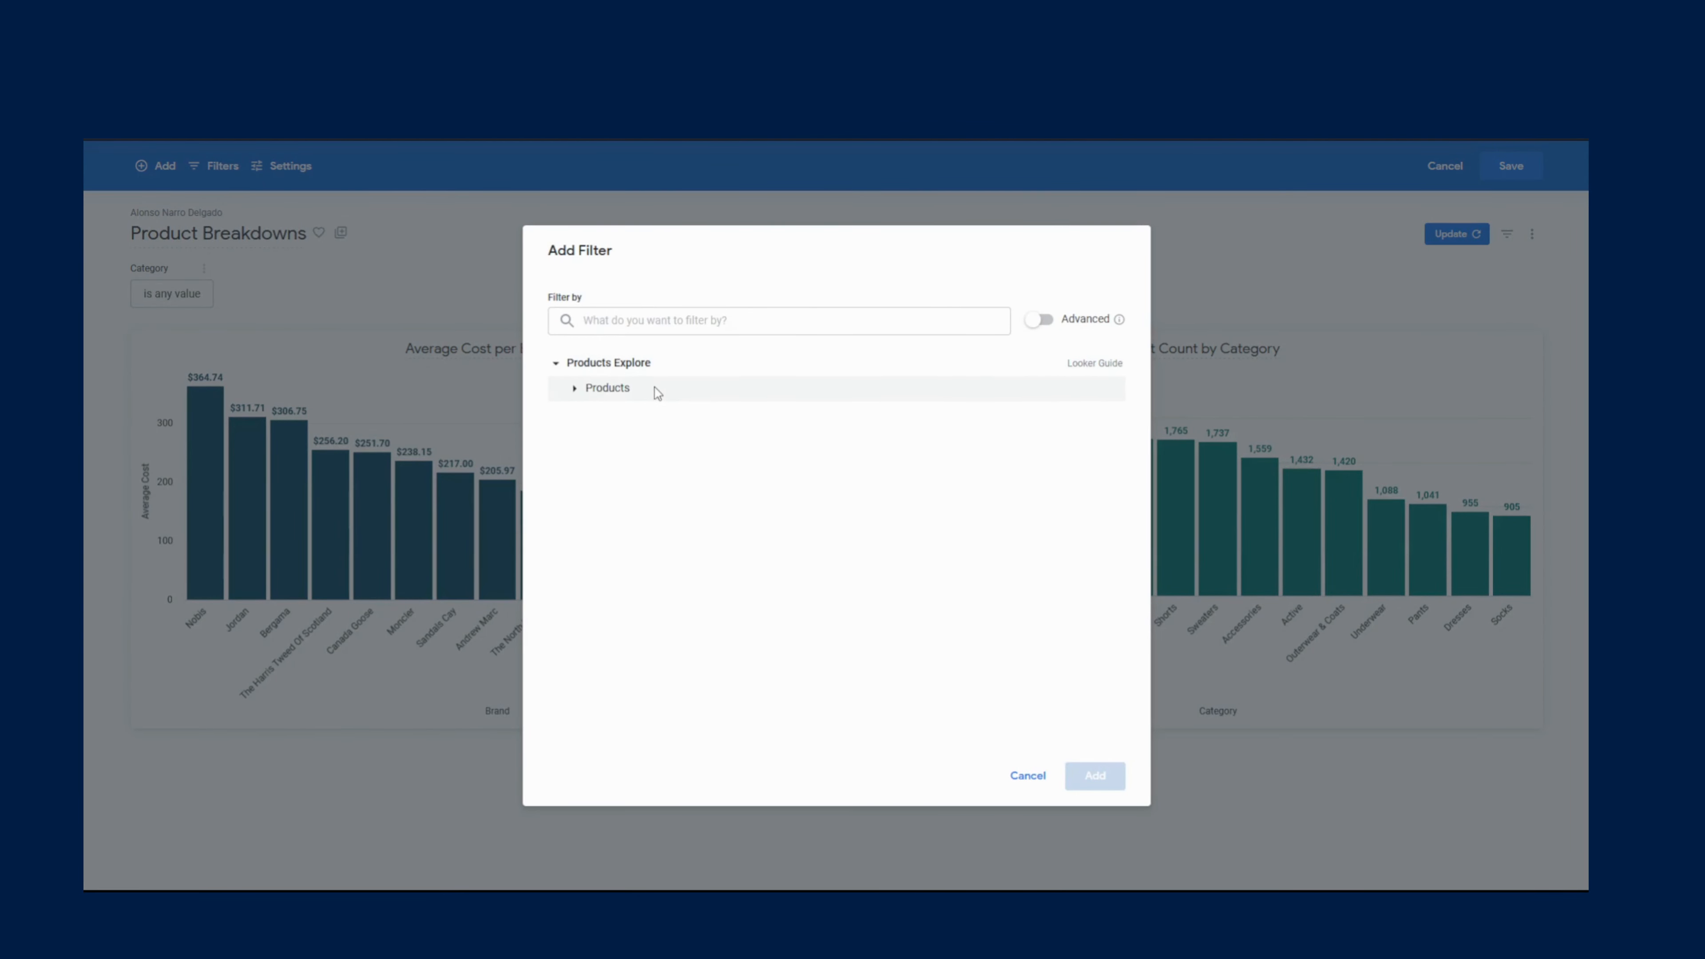
pyautogui.click(654, 389)
pyautogui.click(621, 414)
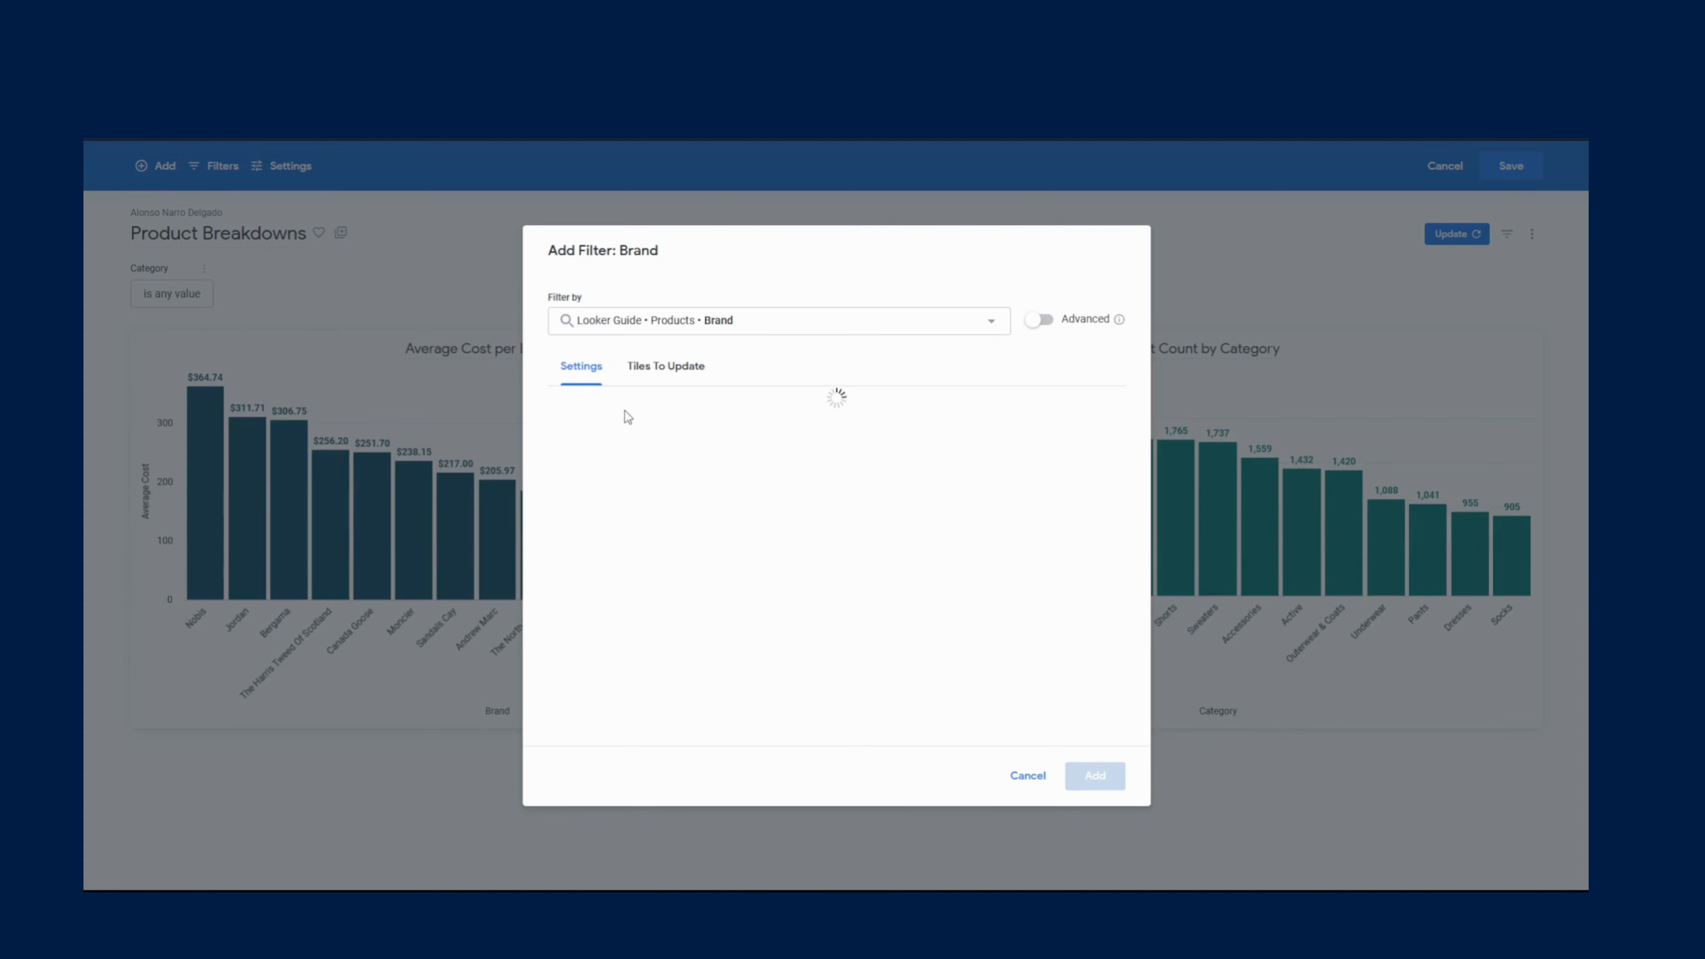
pyautogui.click(663, 378)
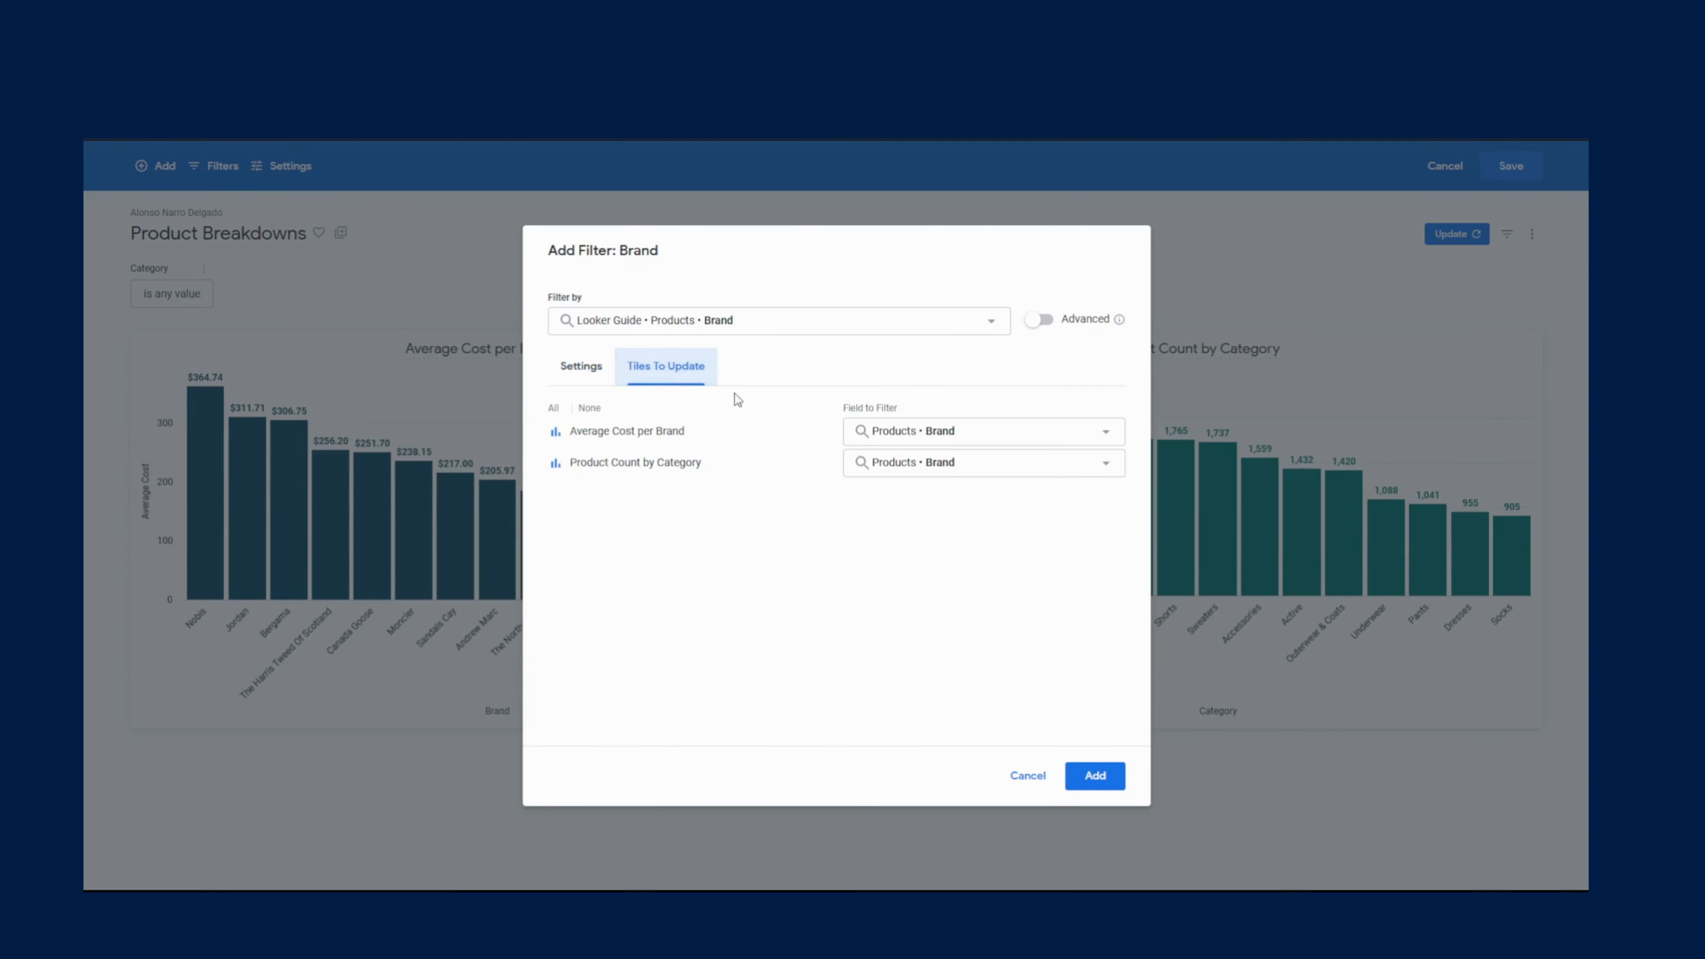
pyautogui.click(899, 424)
pyautogui.click(903, 469)
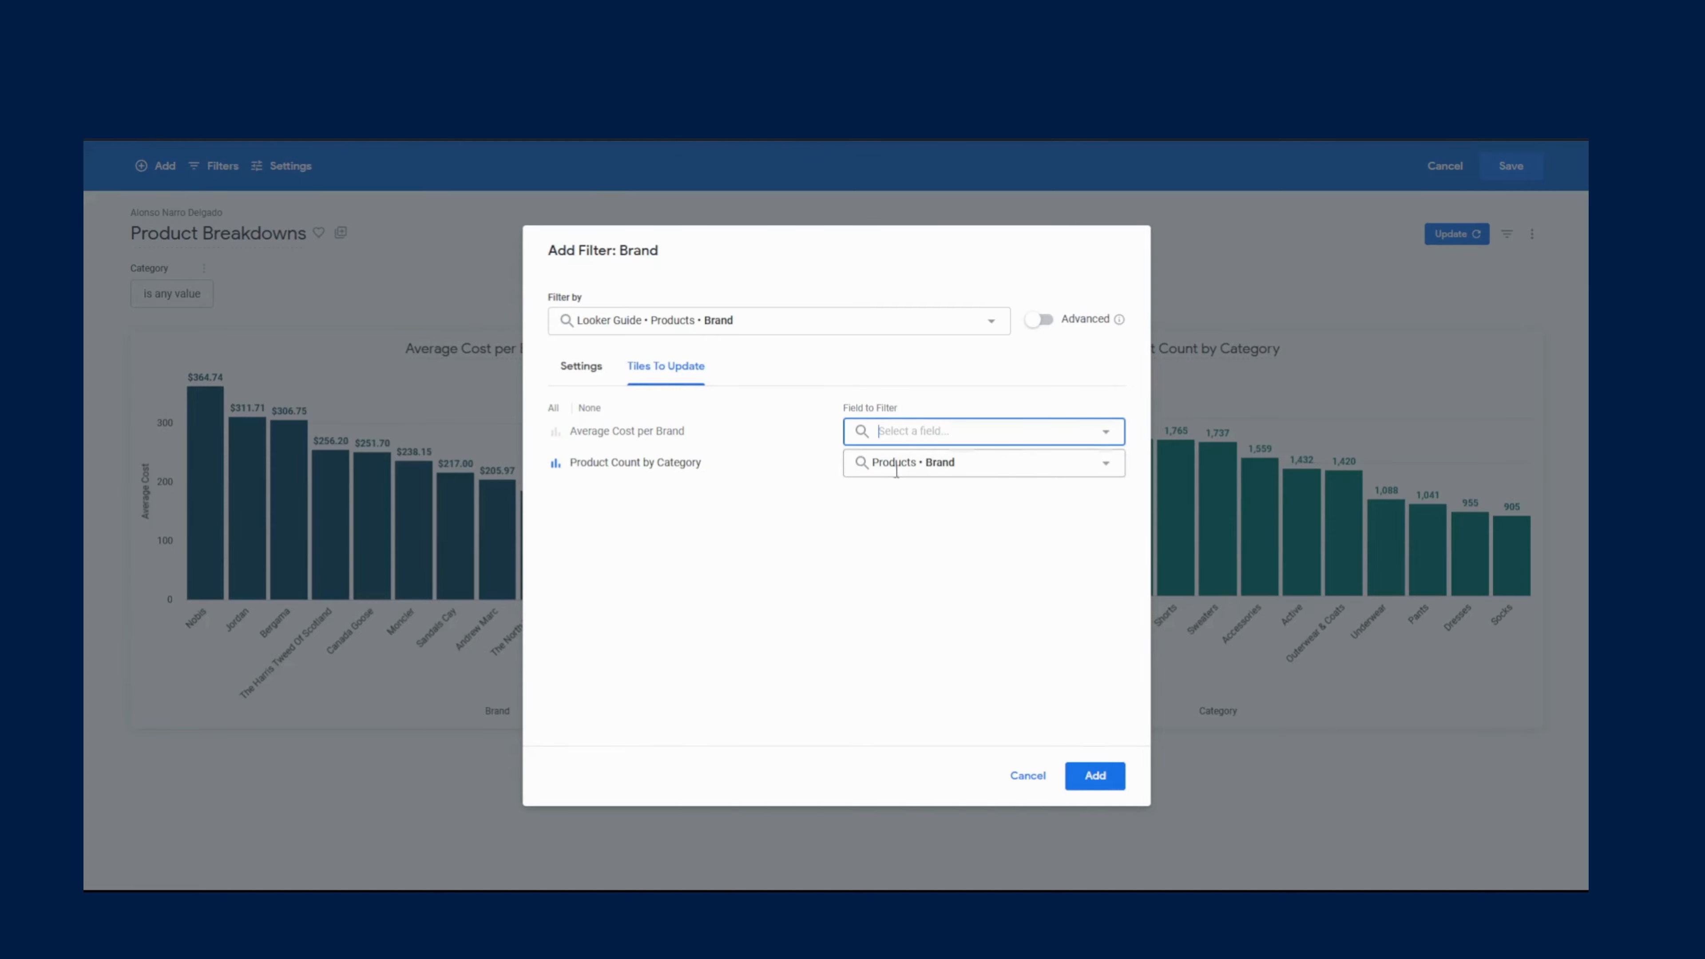
pyautogui.click(1096, 777)
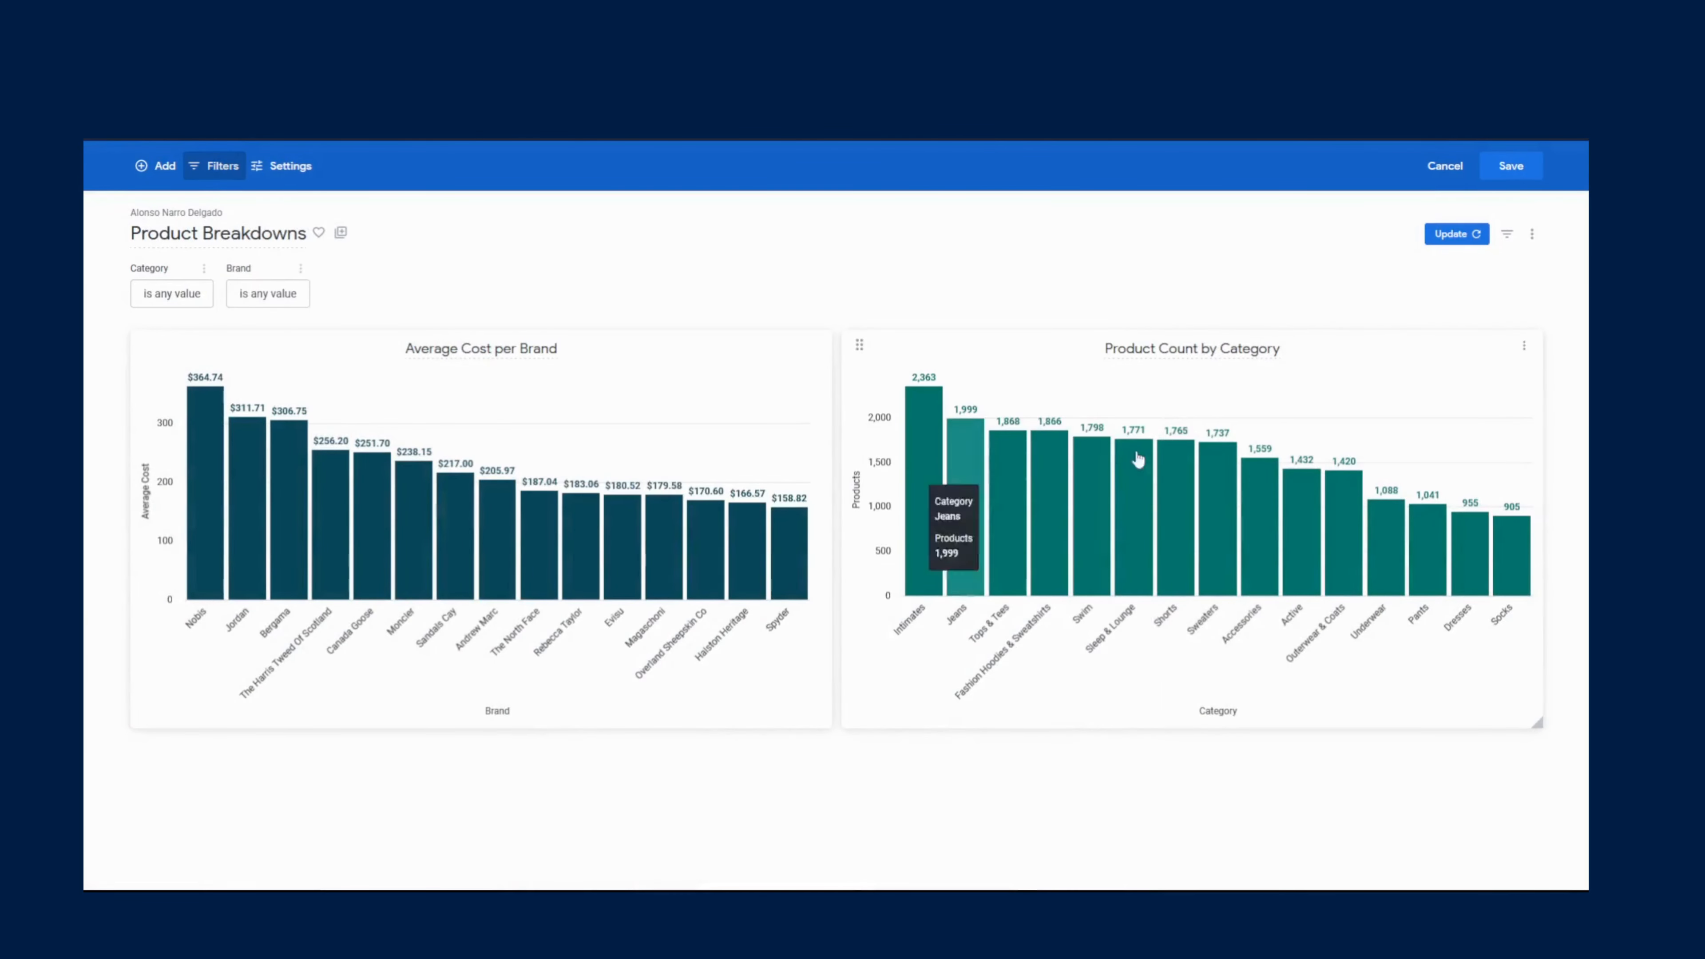
pyautogui.click(1434, 236)
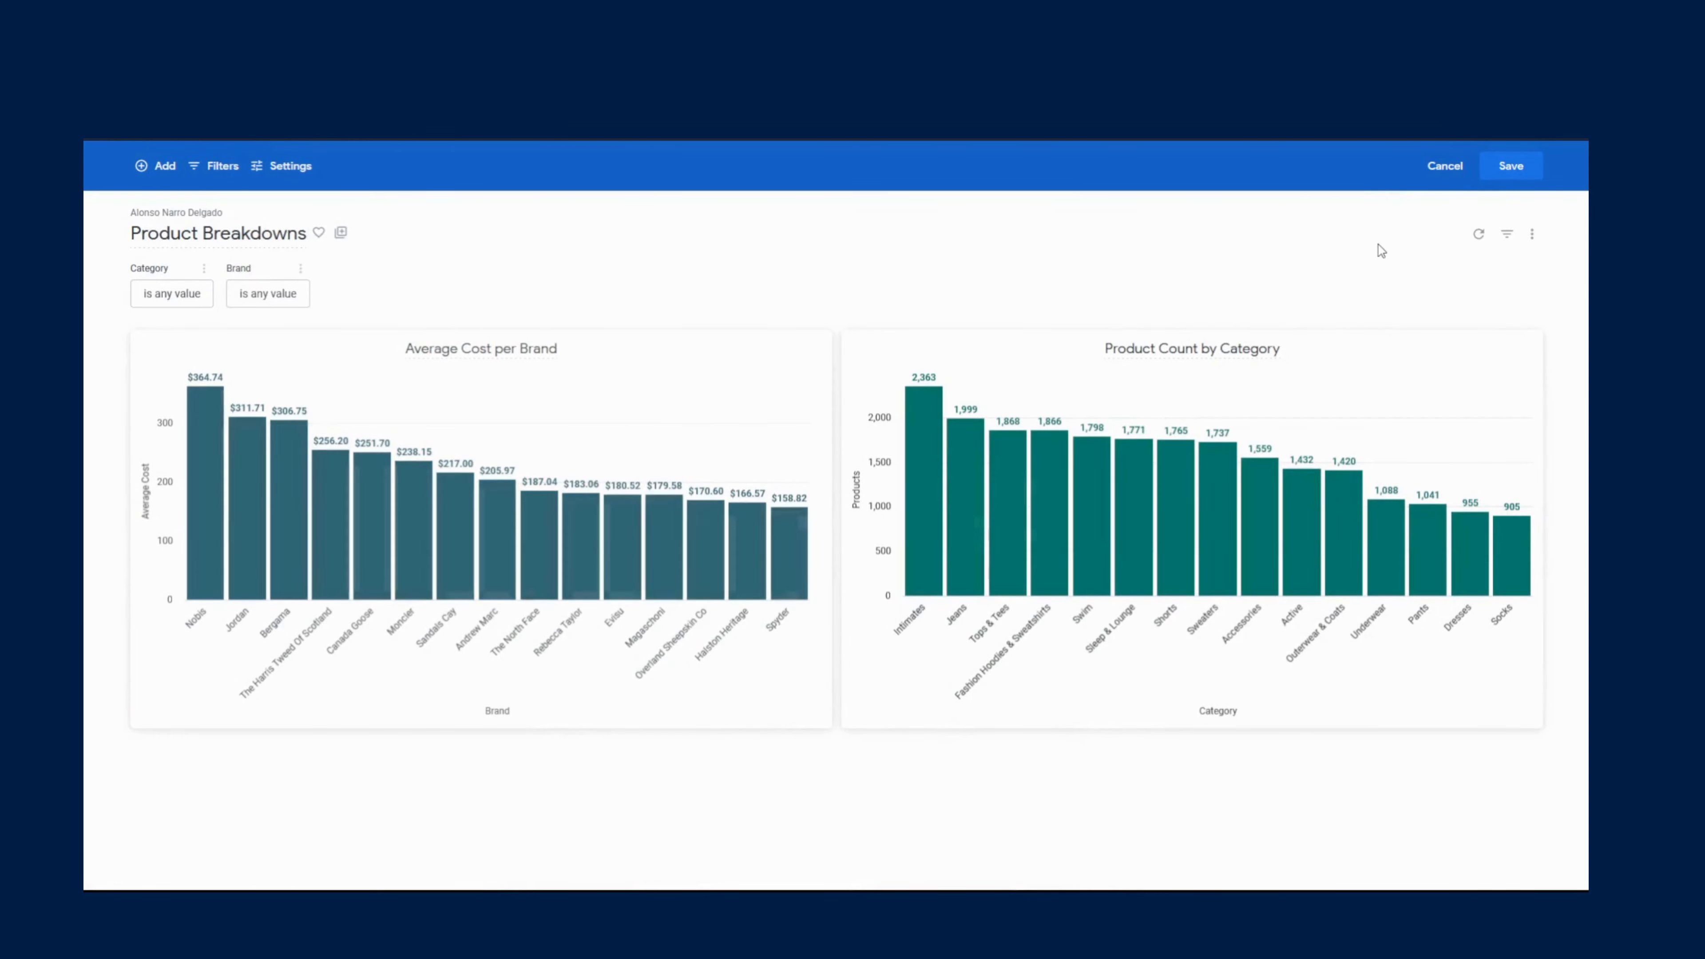
pyautogui.click(1517, 176)
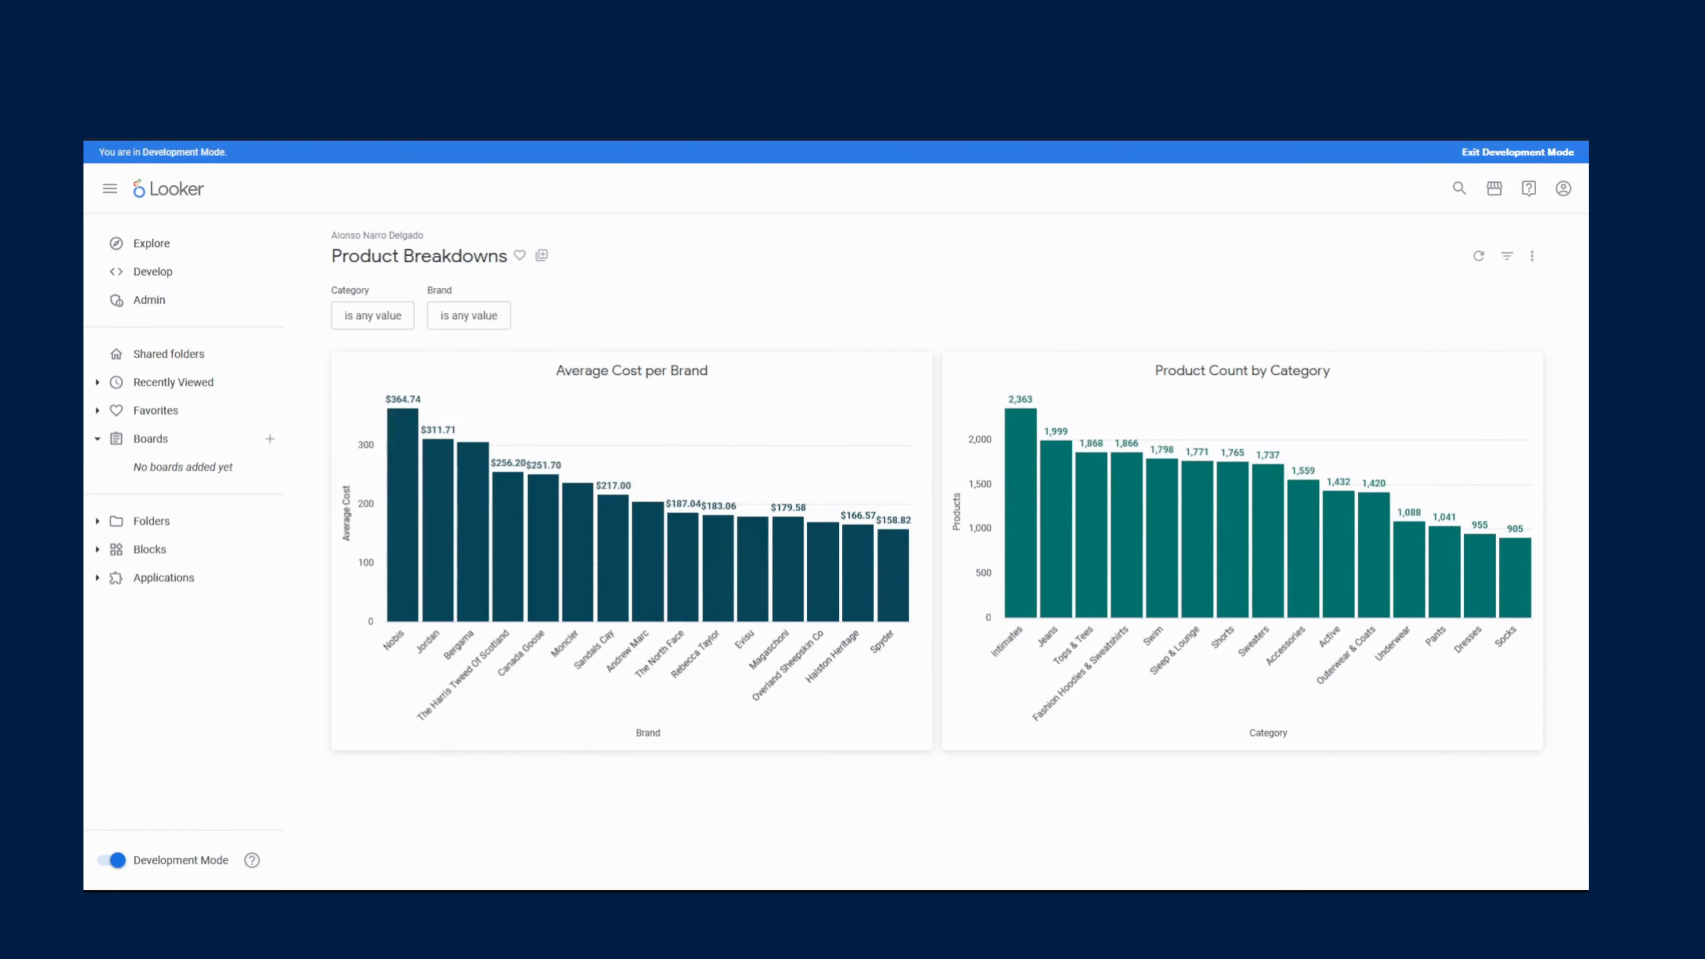
# - Reload the dashboard and test the Category filter by setting it to Accessories and updating the tiles
pyautogui.press('F5')
pyautogui.click(349, 327)
pyautogui.click(403, 365)
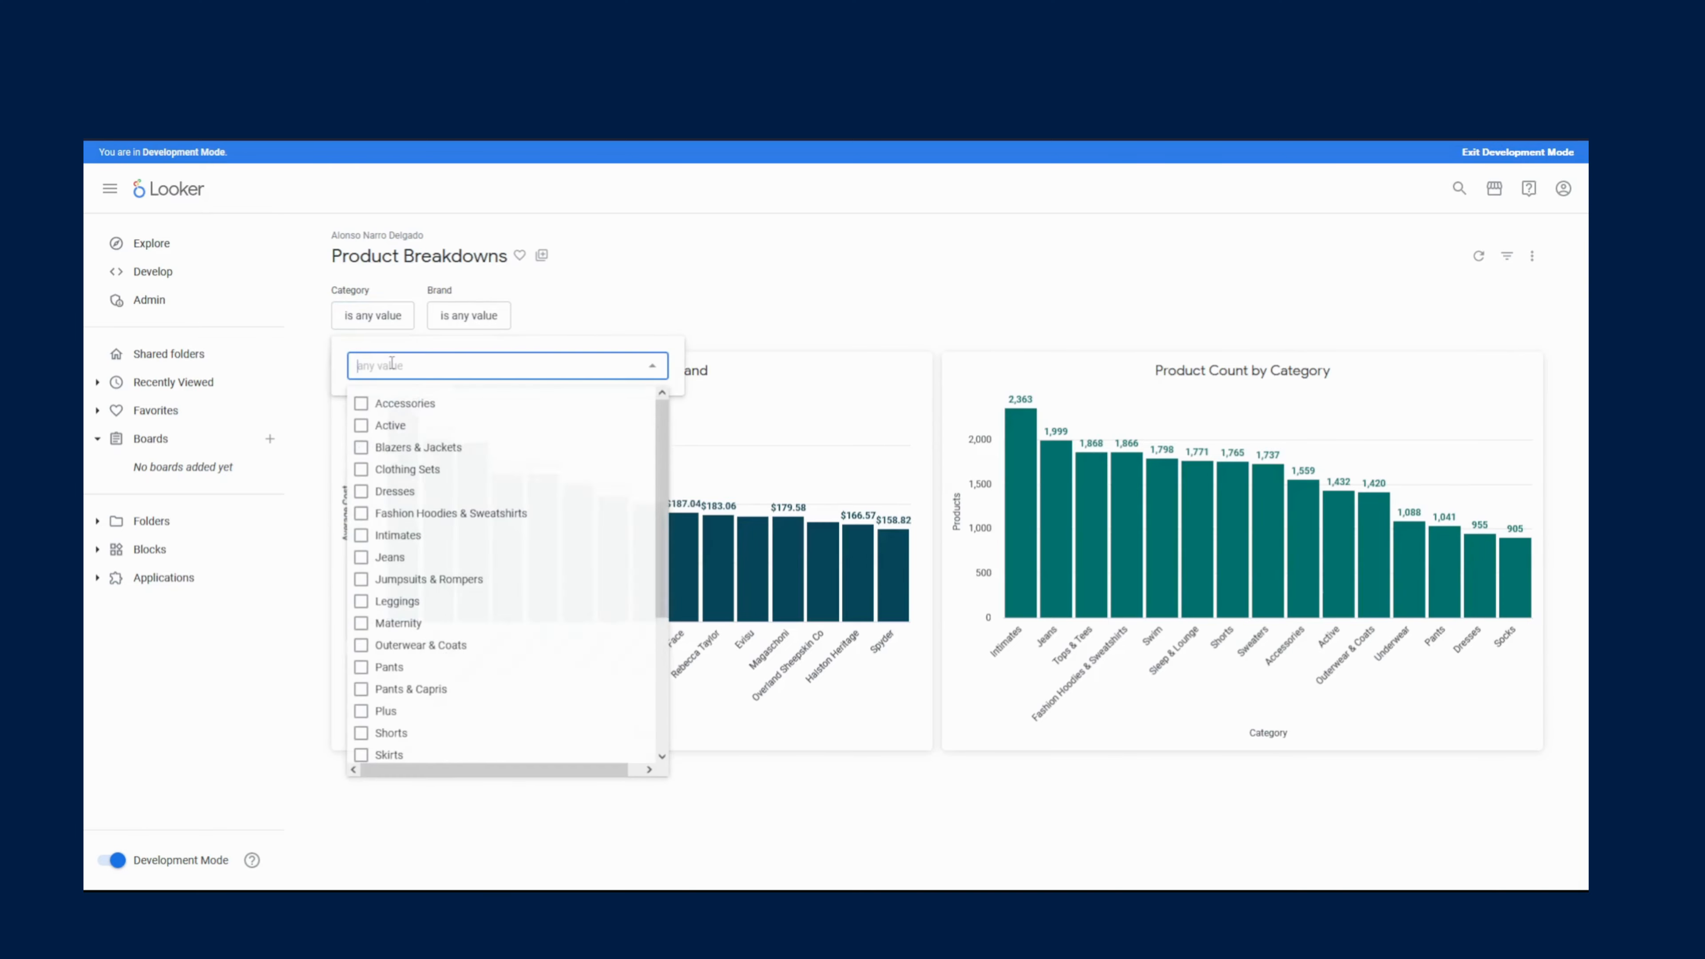
pyautogui.click(389, 403)
pyautogui.click(1240, 259)
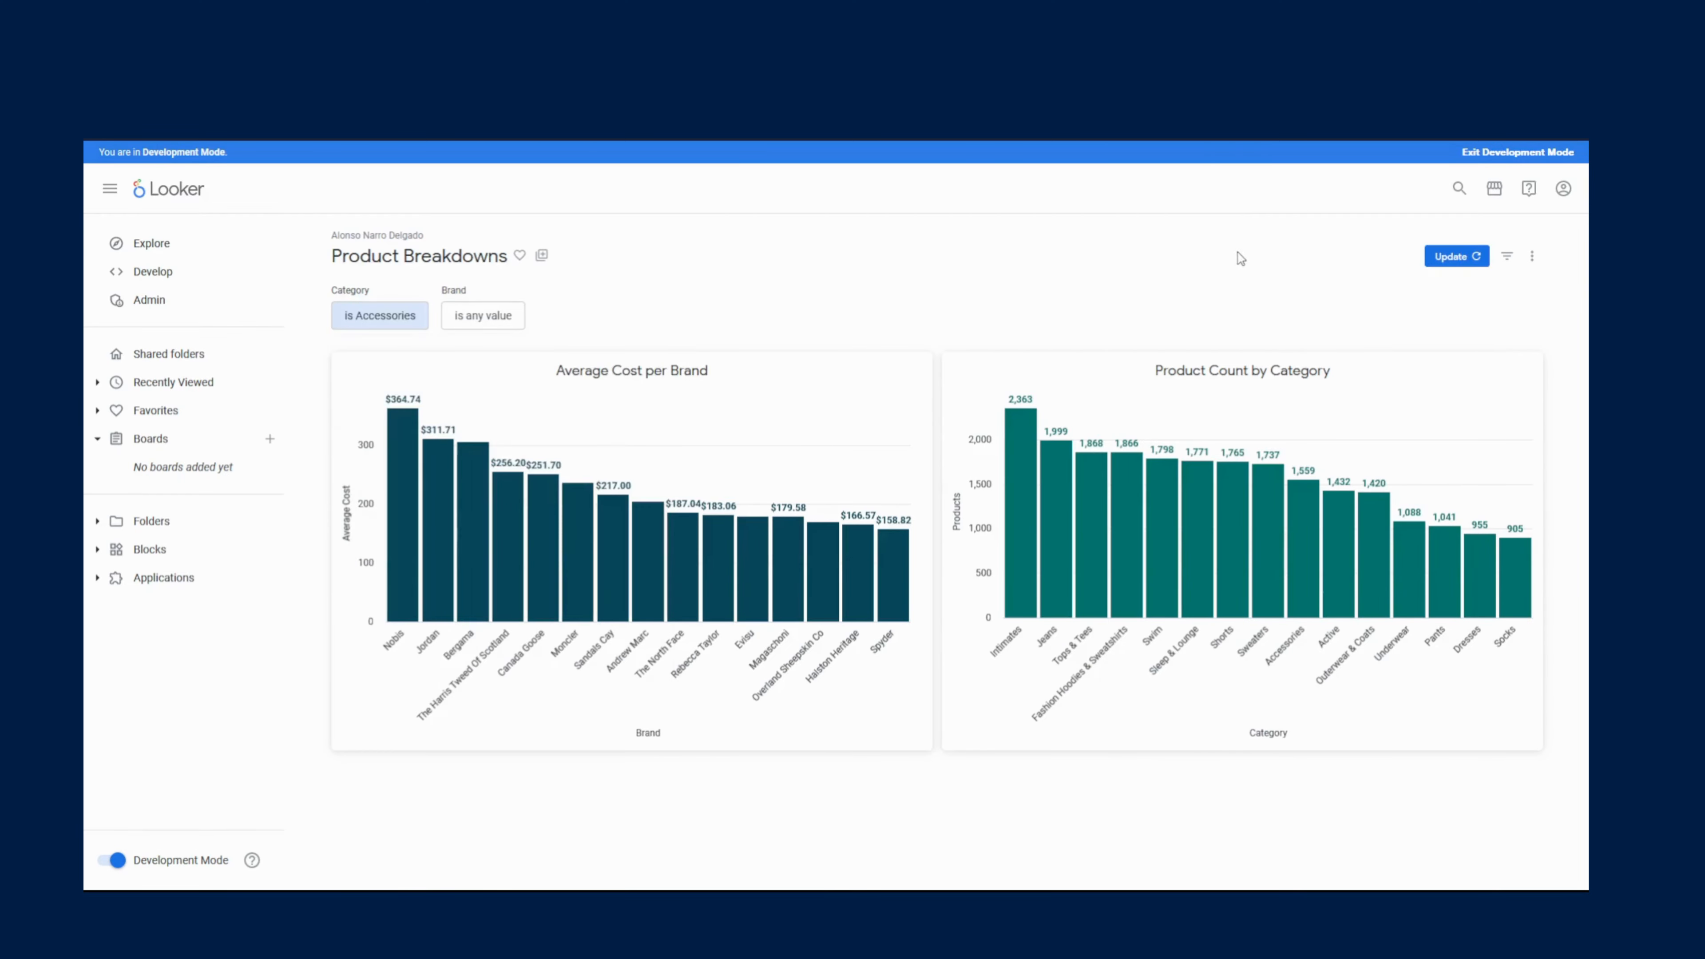
pyautogui.click(1454, 256)
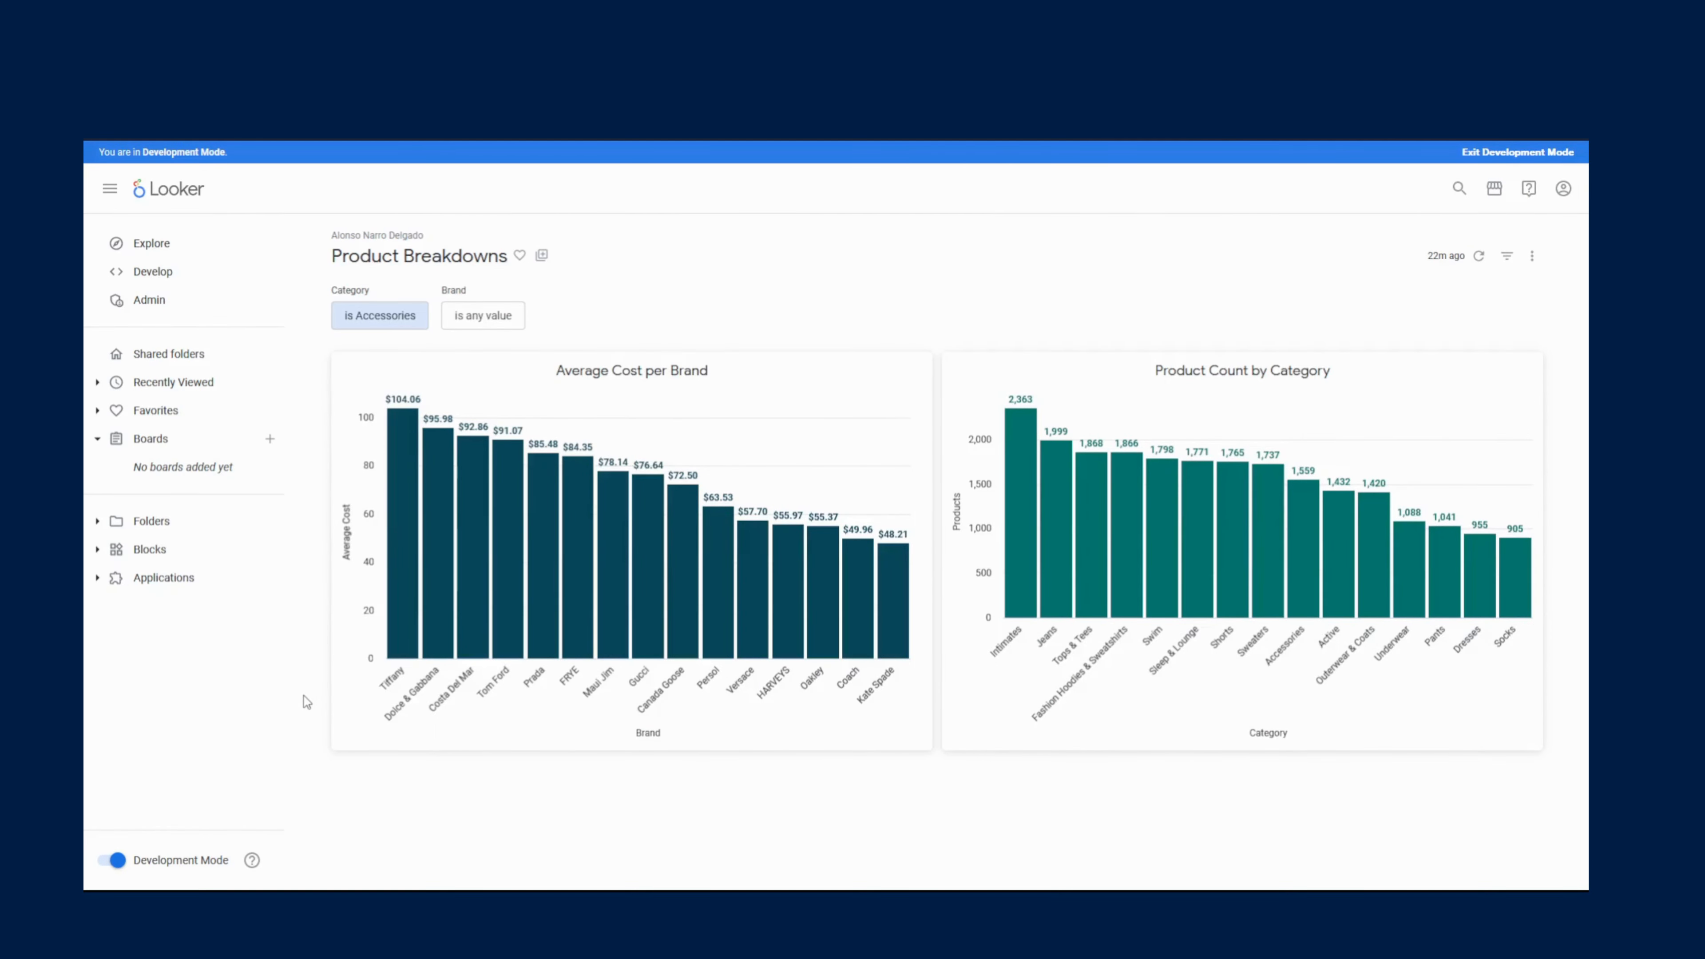
# - Clear the Accessories category value, set the Brand filter to Allegra K, and update the tiles
pyautogui.click(366, 316)
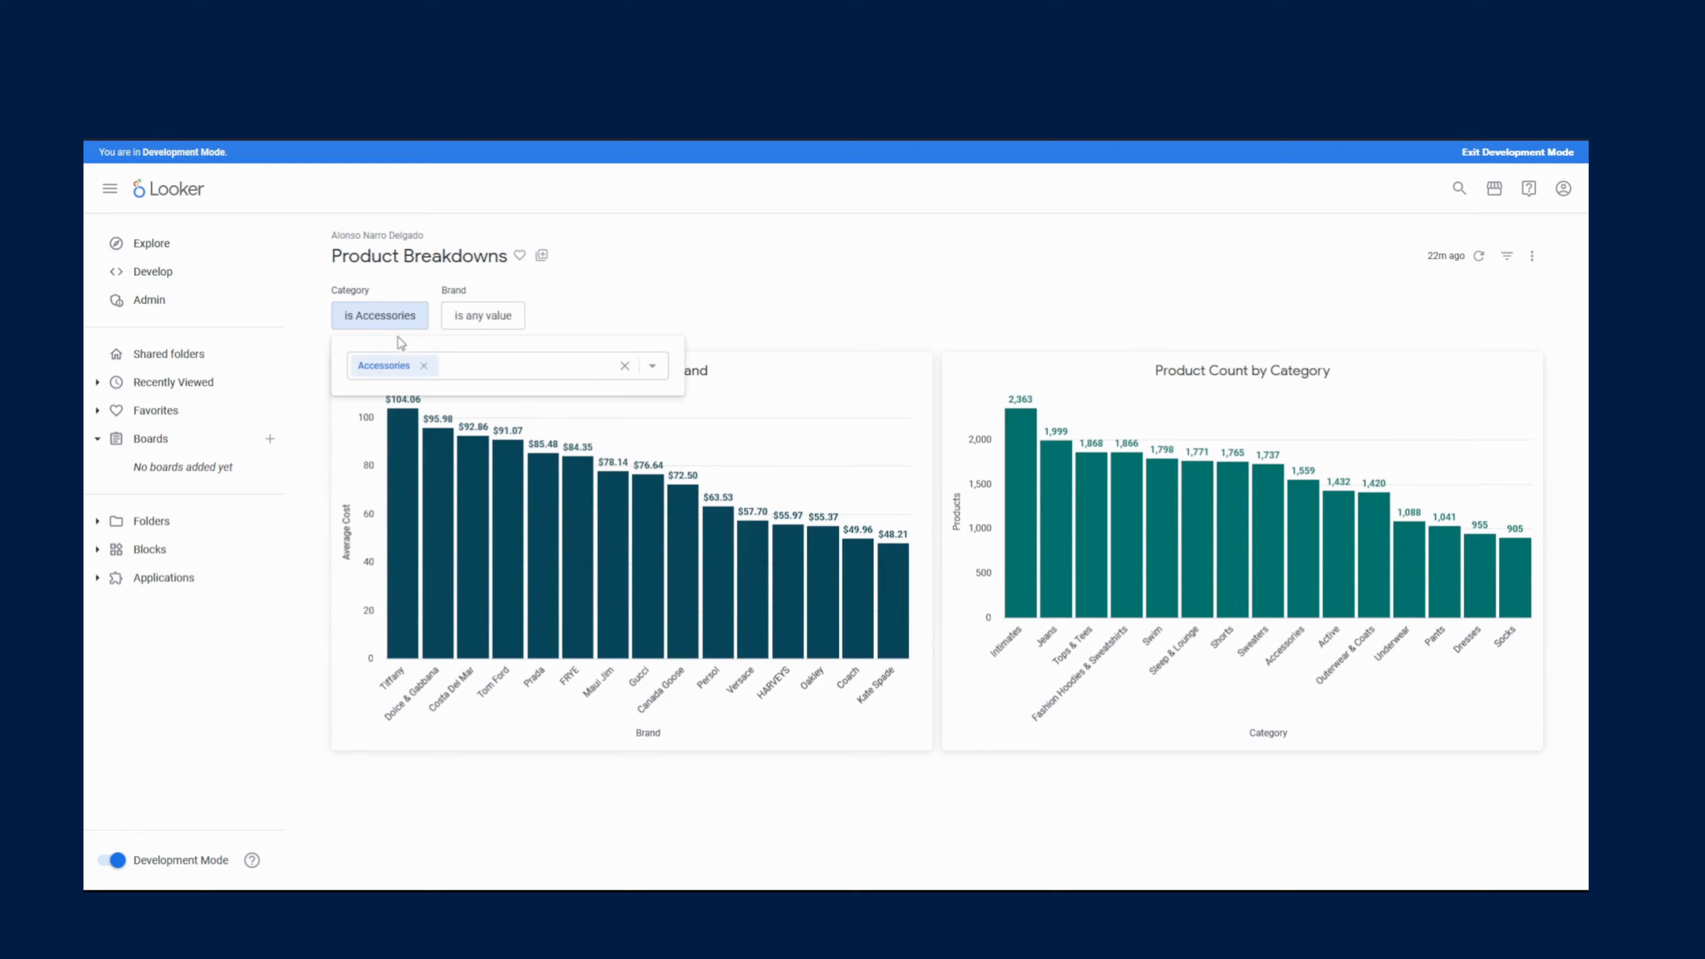
pyautogui.click(427, 366)
pyautogui.click(469, 316)
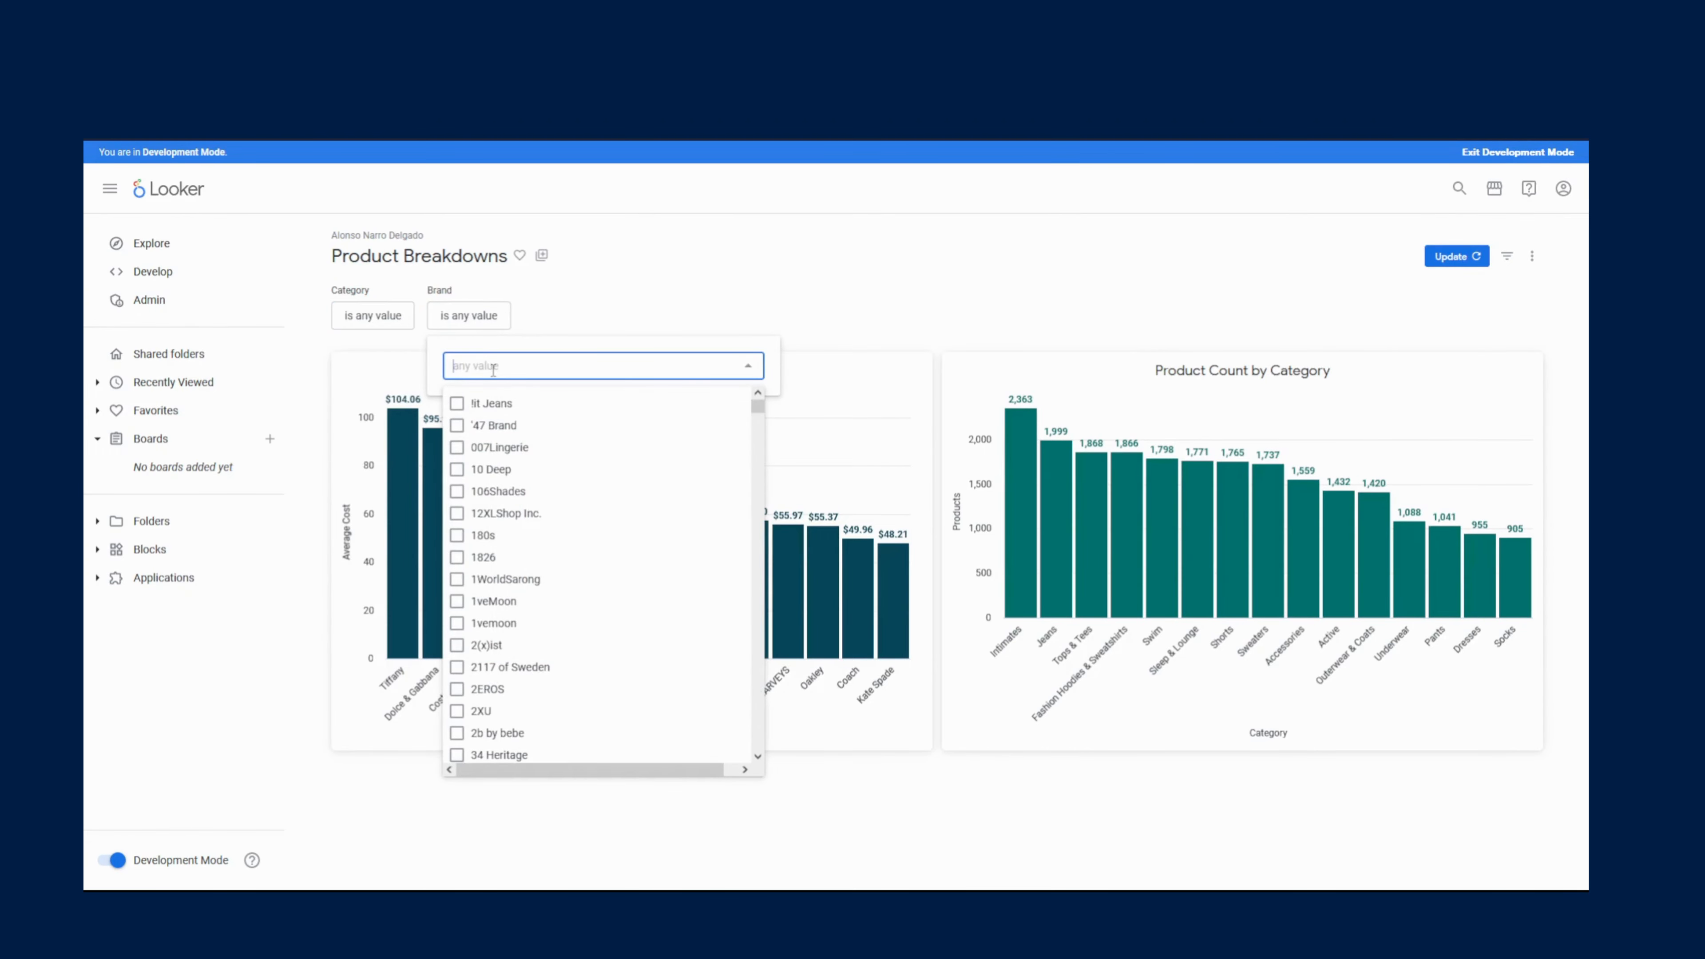
pyautogui.write('Allegra K')
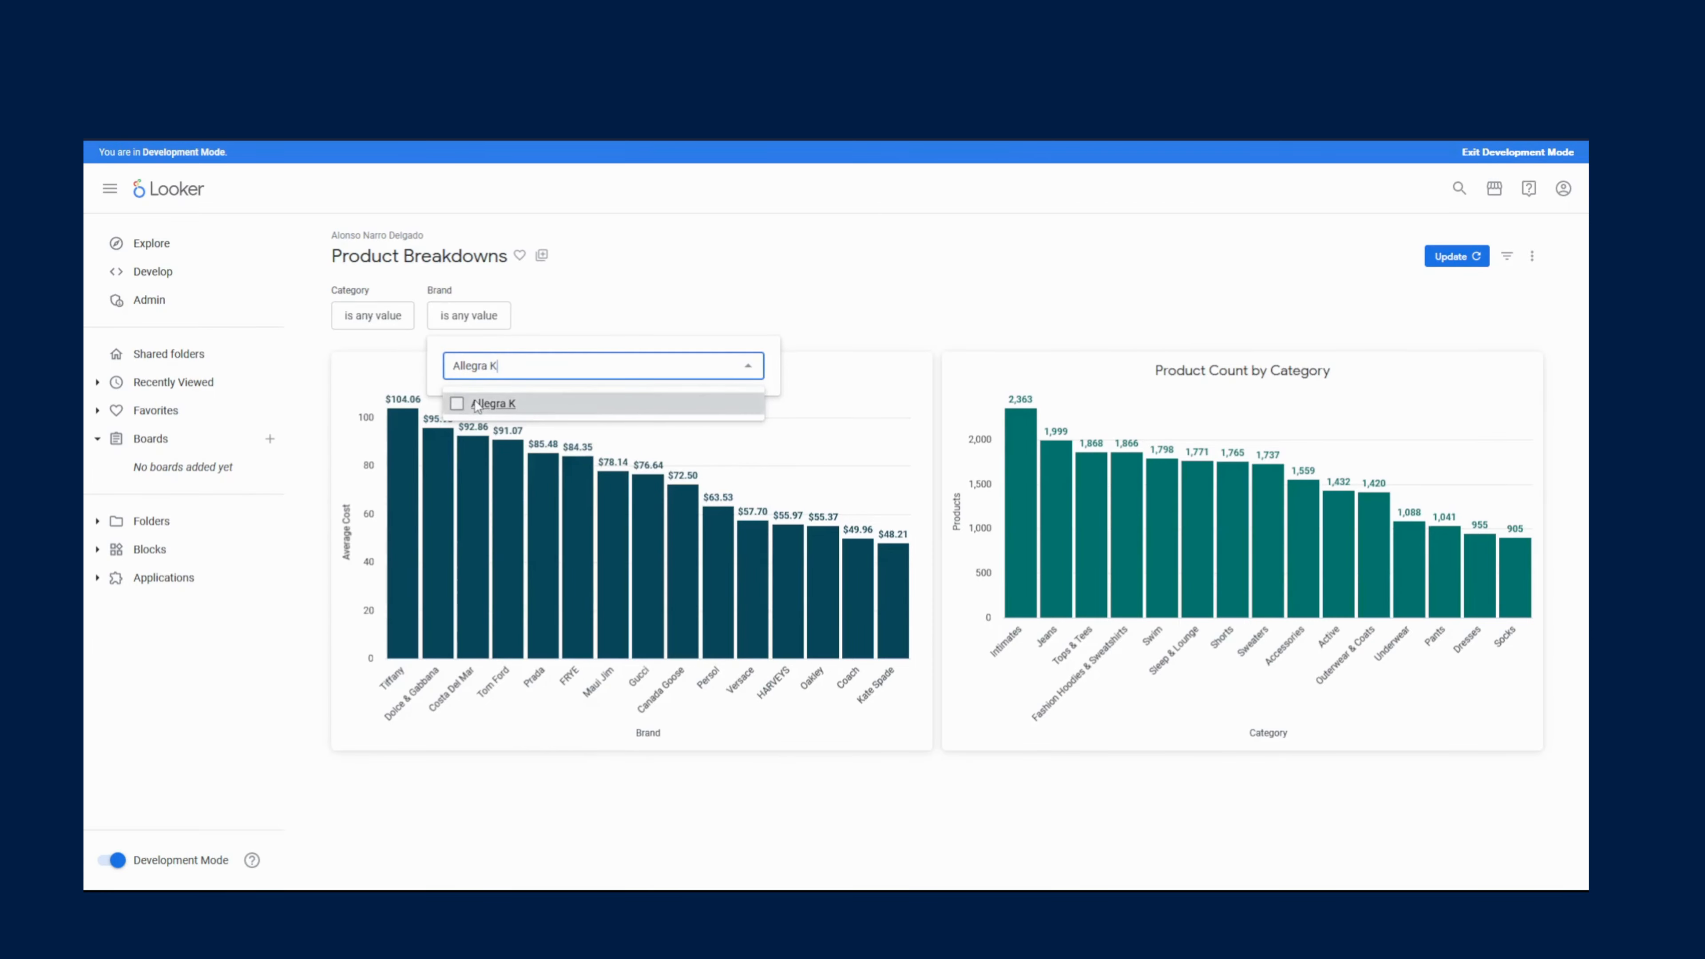
pyautogui.click(478, 401)
pyautogui.click(1362, 285)
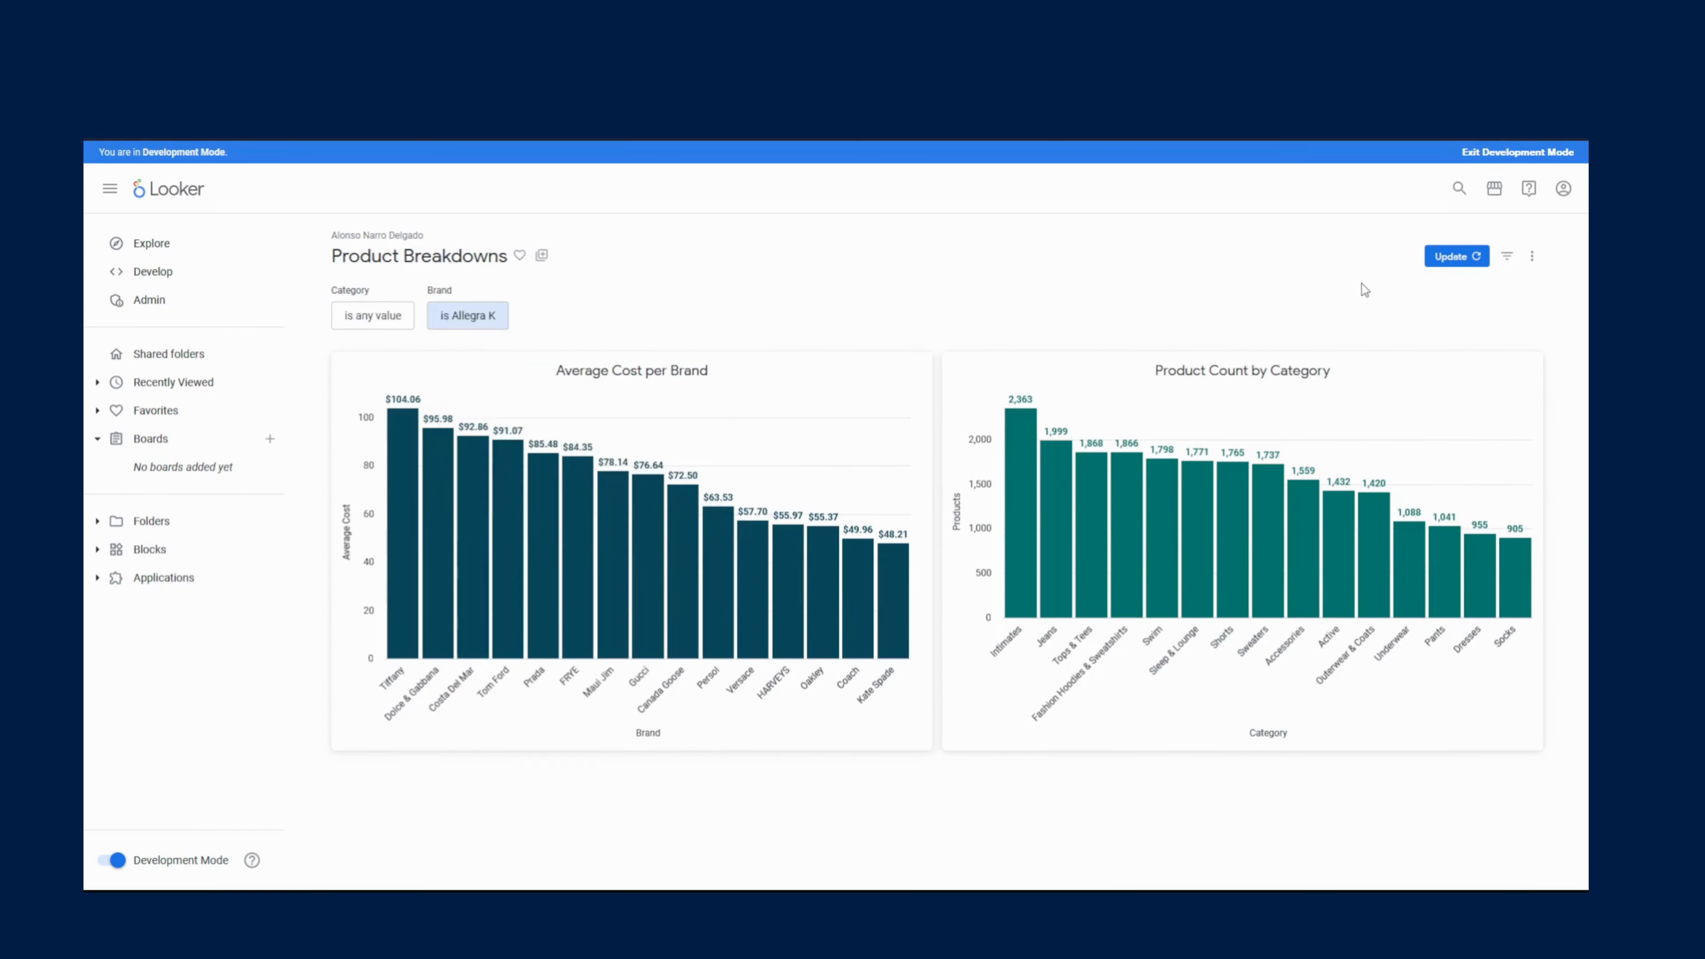
pyautogui.click(1446, 272)
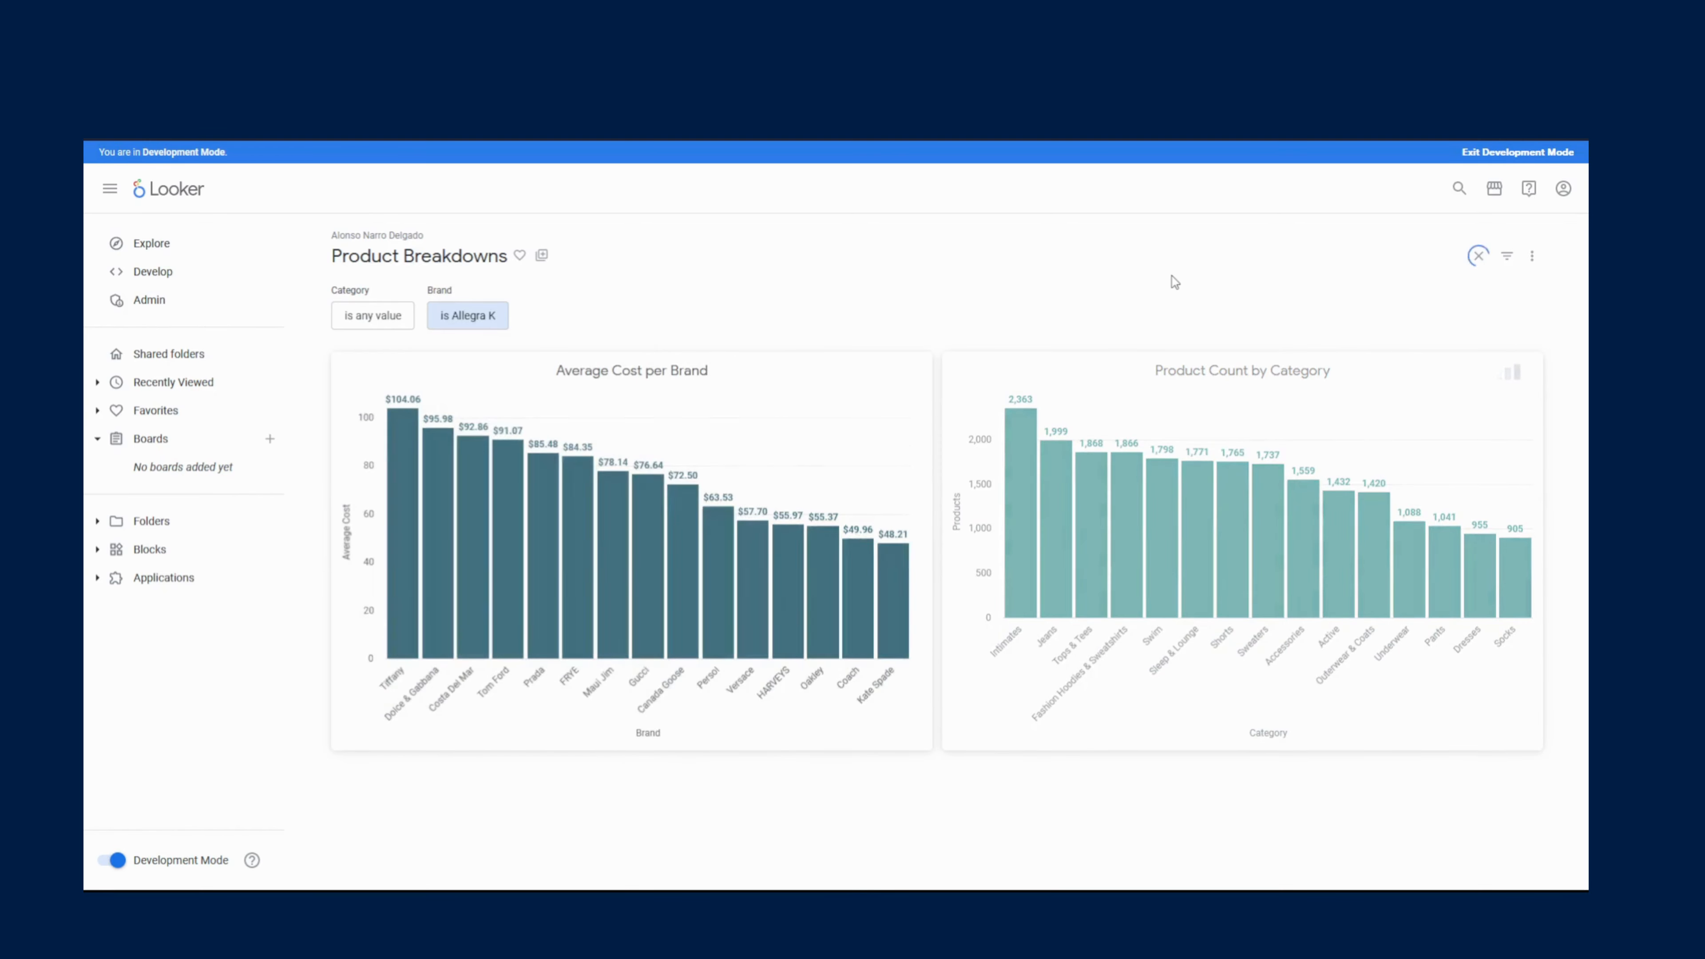